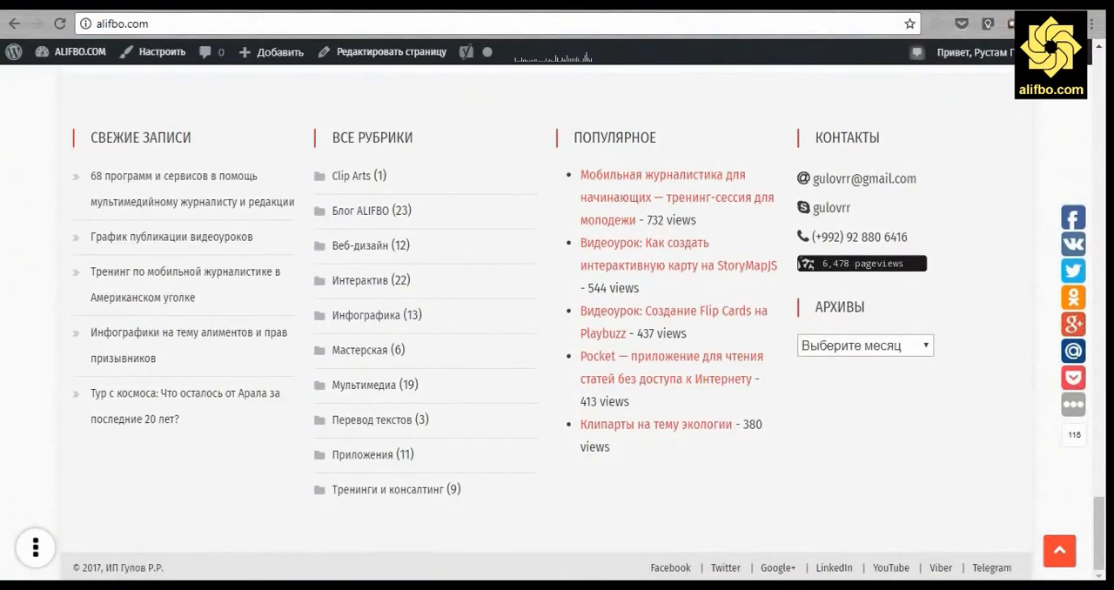
Open the site somonainav.com in a new browser tab.
key("ctrl+t")
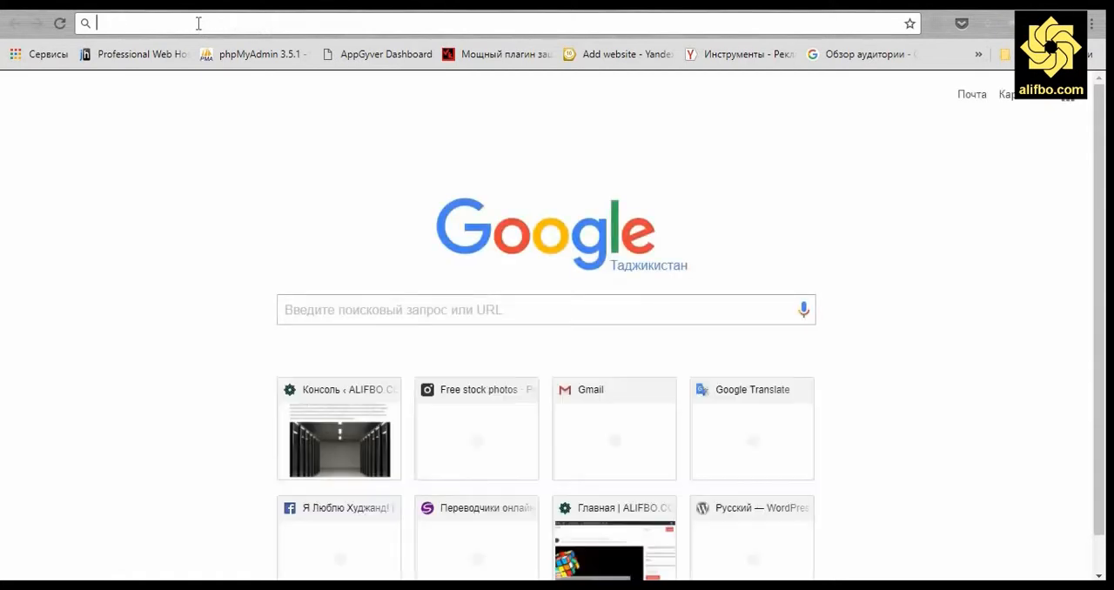
type("so")
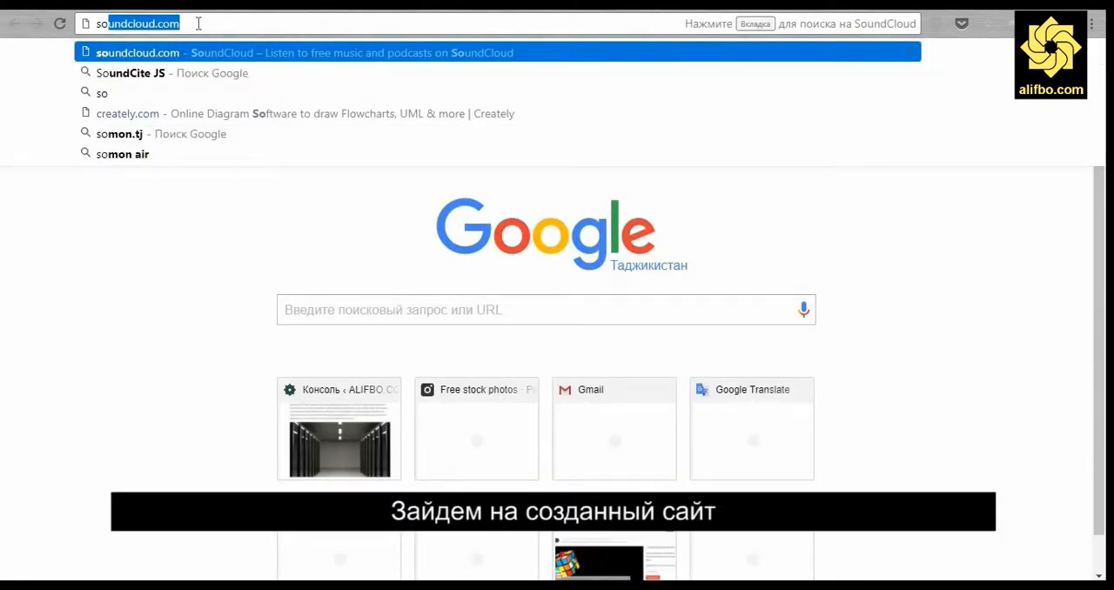
type("mo")
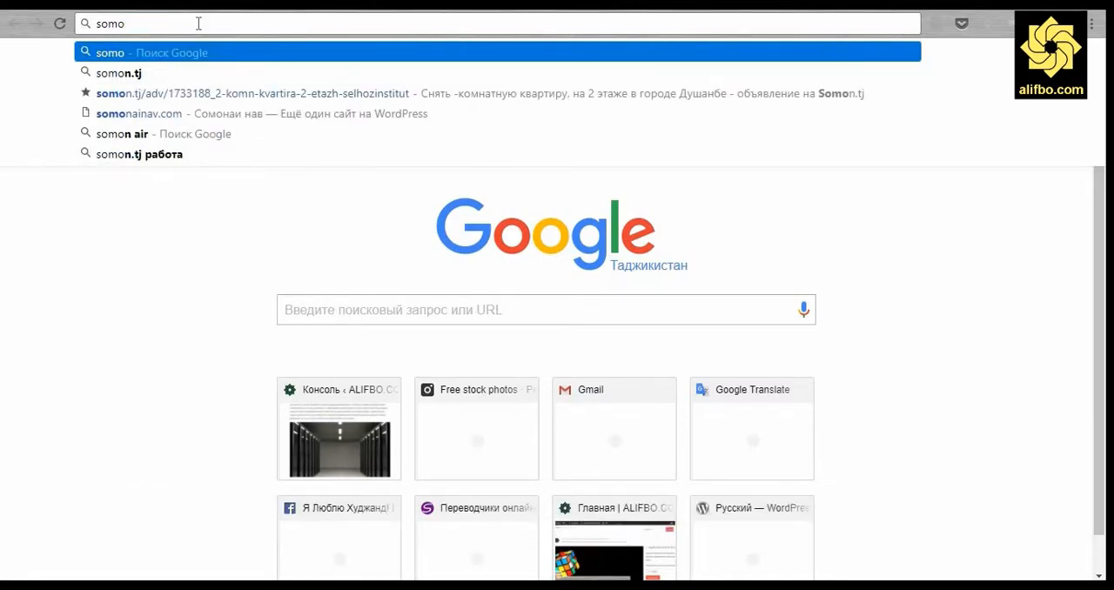
type("na")
key("Down")
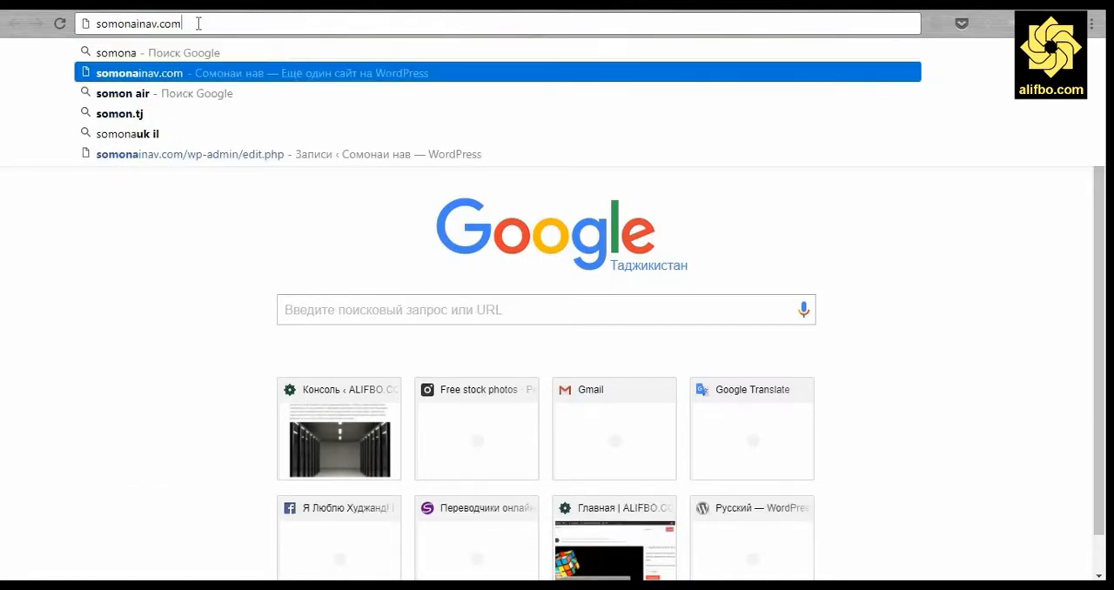
key("Return")
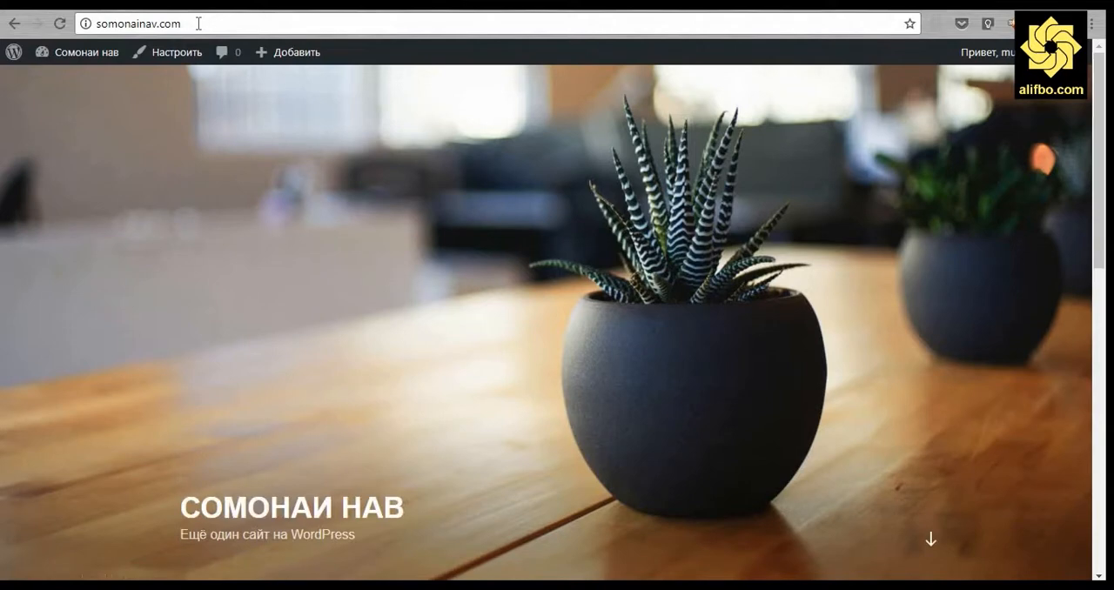
Go to the site's admin console and open the page for adding new themes.
mouse_move(983, 54)
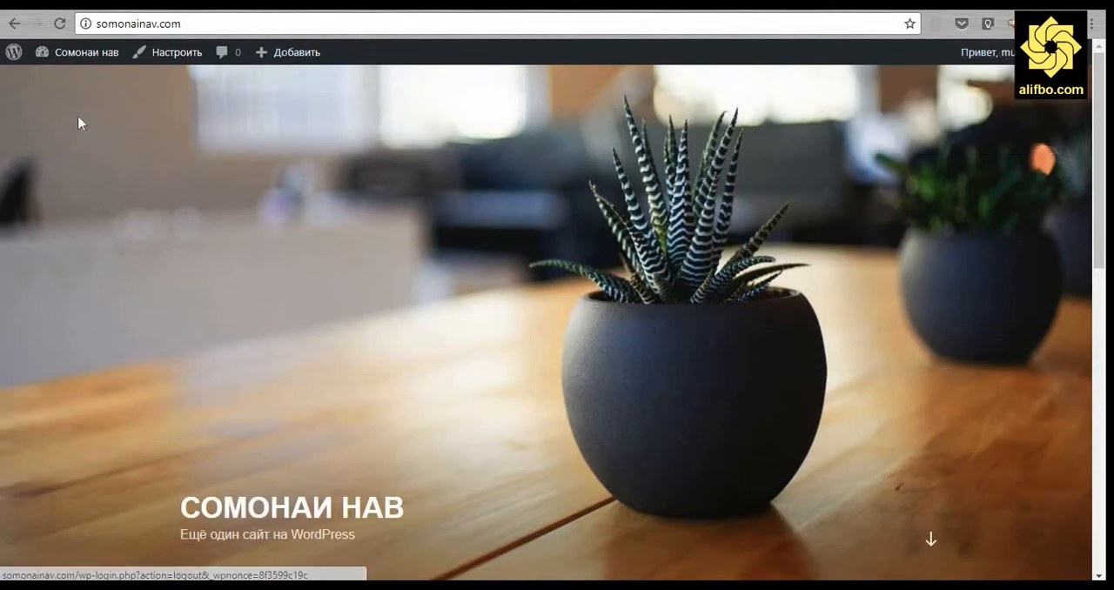
left_click(58, 81)
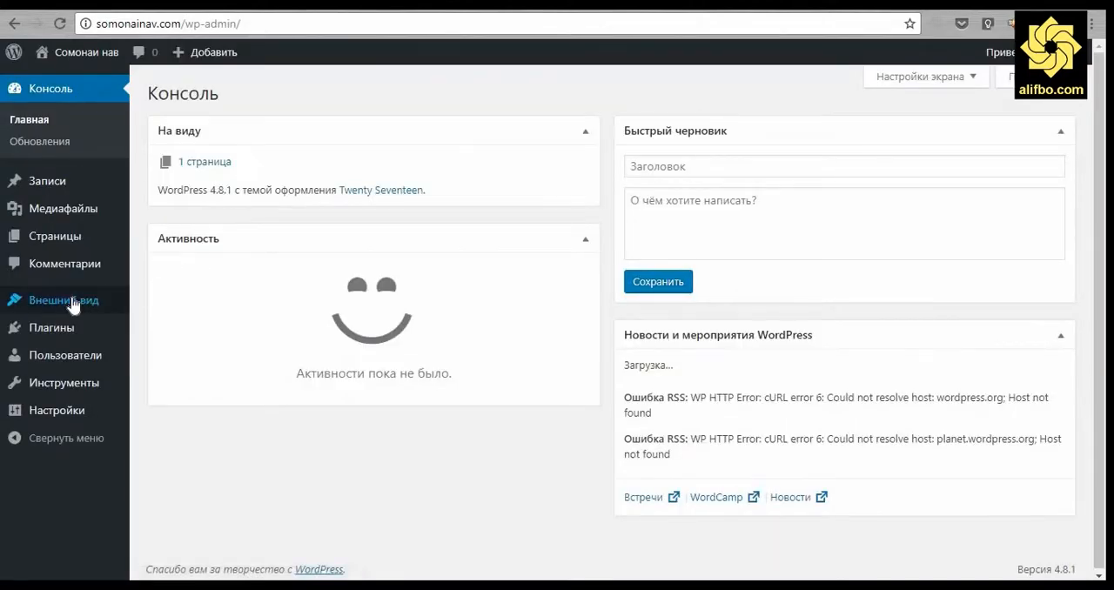
mouse_move(90, 301)
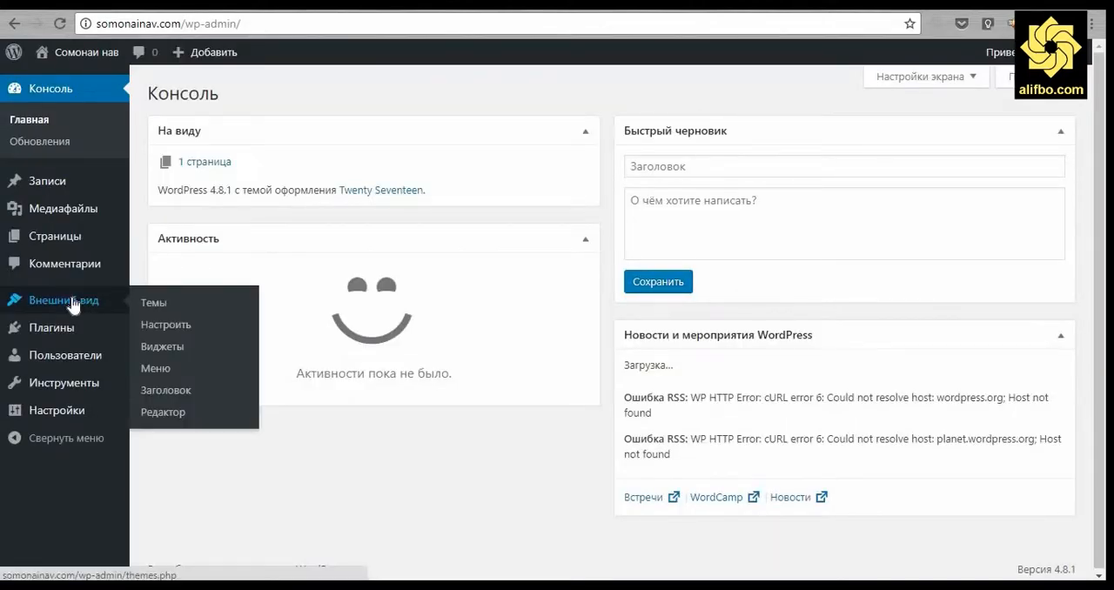
left_click(174, 305)
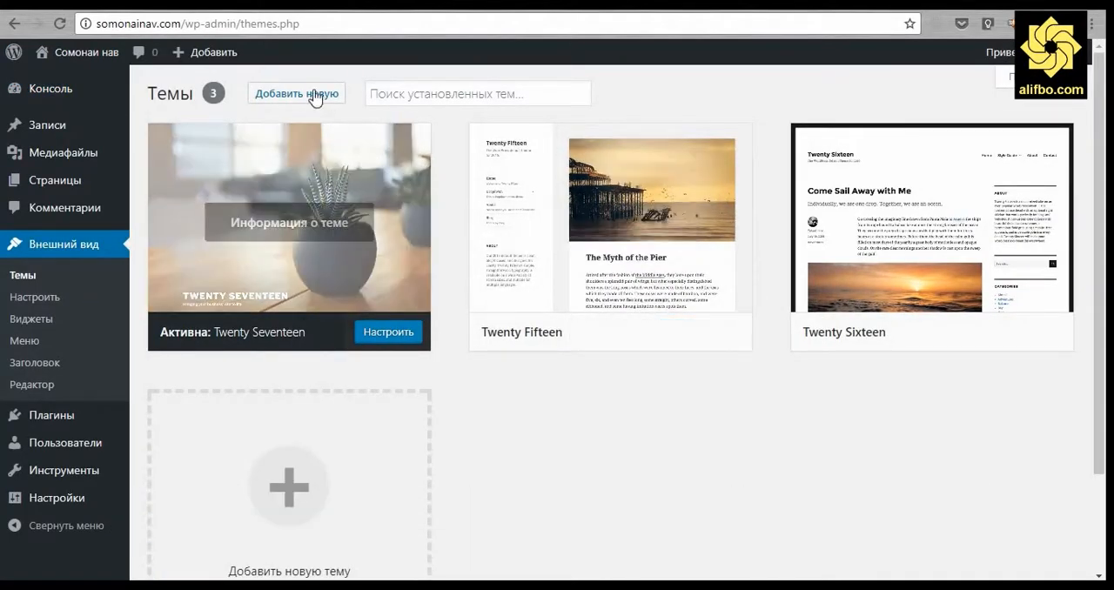
left_click(315, 96)
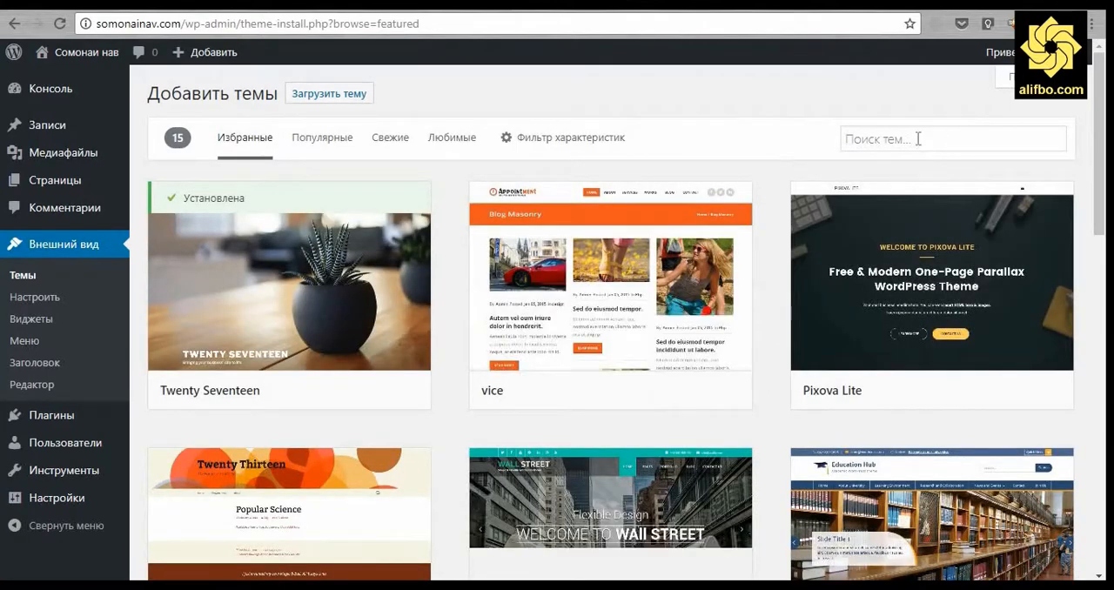
Find the Magazine News theme among the featured themes and install it.
left_click(917, 138)
type("news")
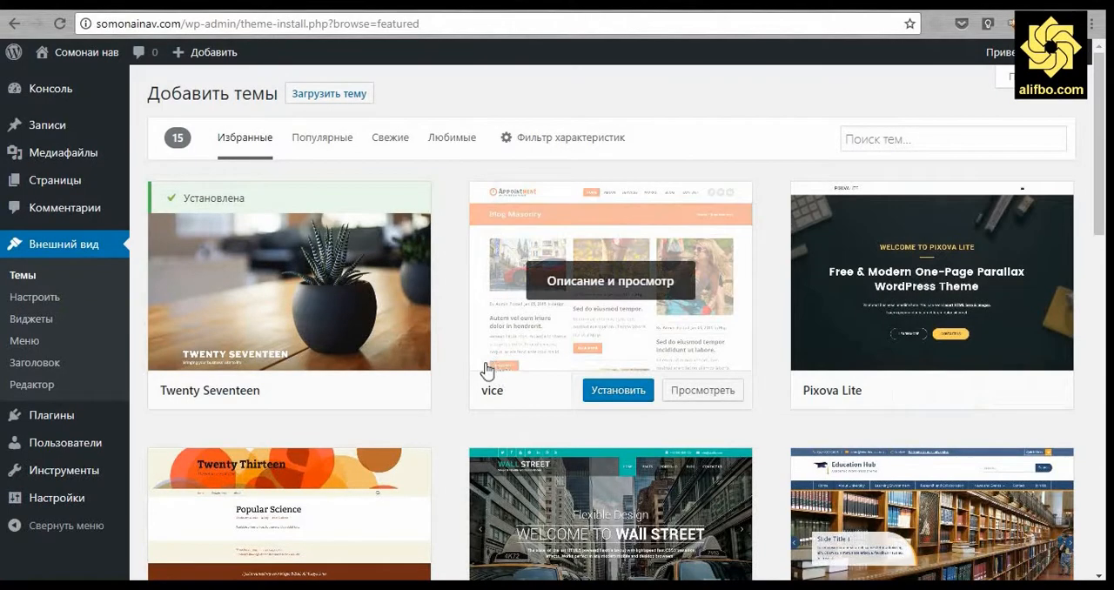
scroll(484, 370, "down", 1)
scroll(484, 371, "down", 4)
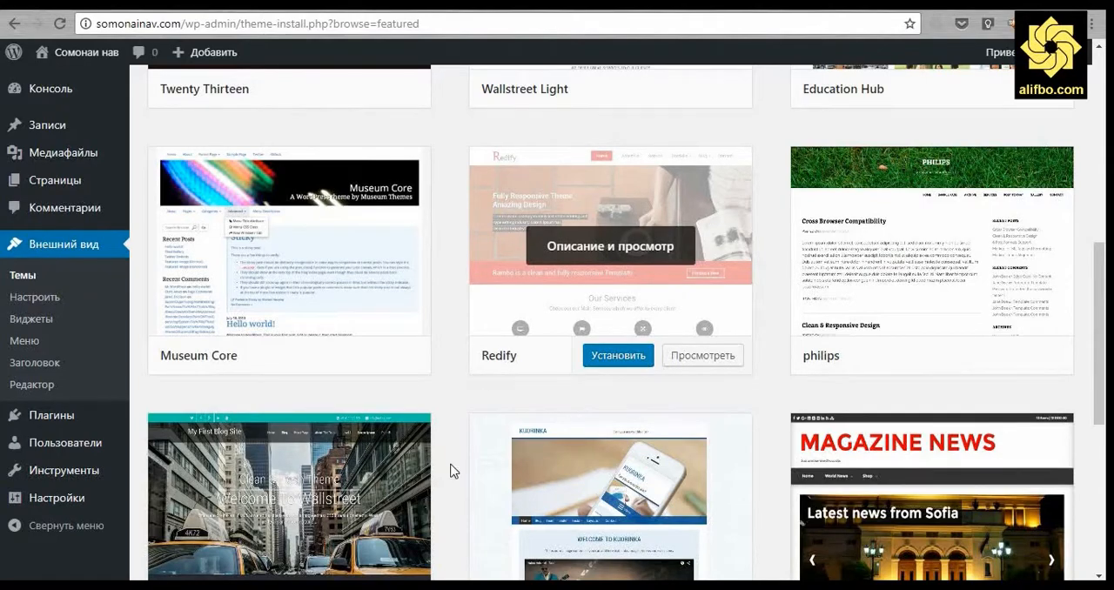
scroll(688, 455, "down", 3)
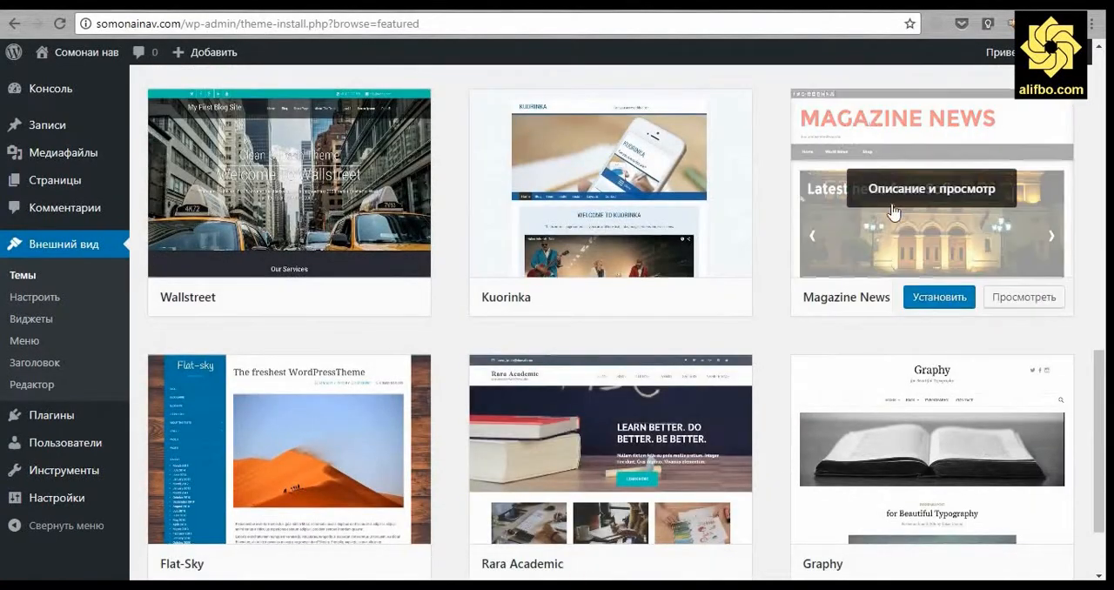
left_click(953, 301)
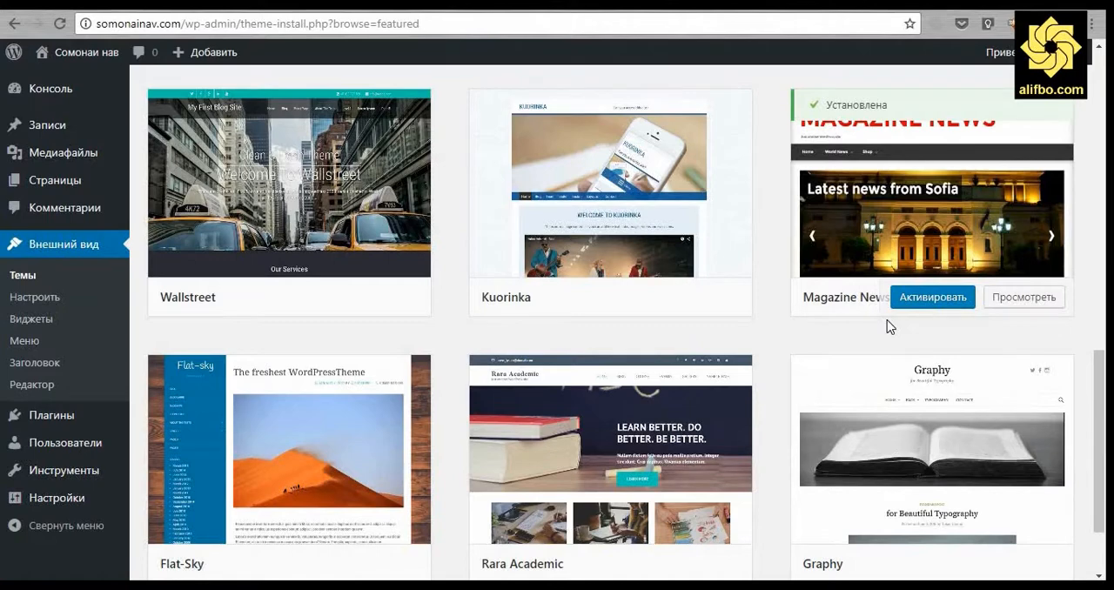
Open the live preview of the Magazine News theme and look over the whole home page.
left_click(1012, 300)
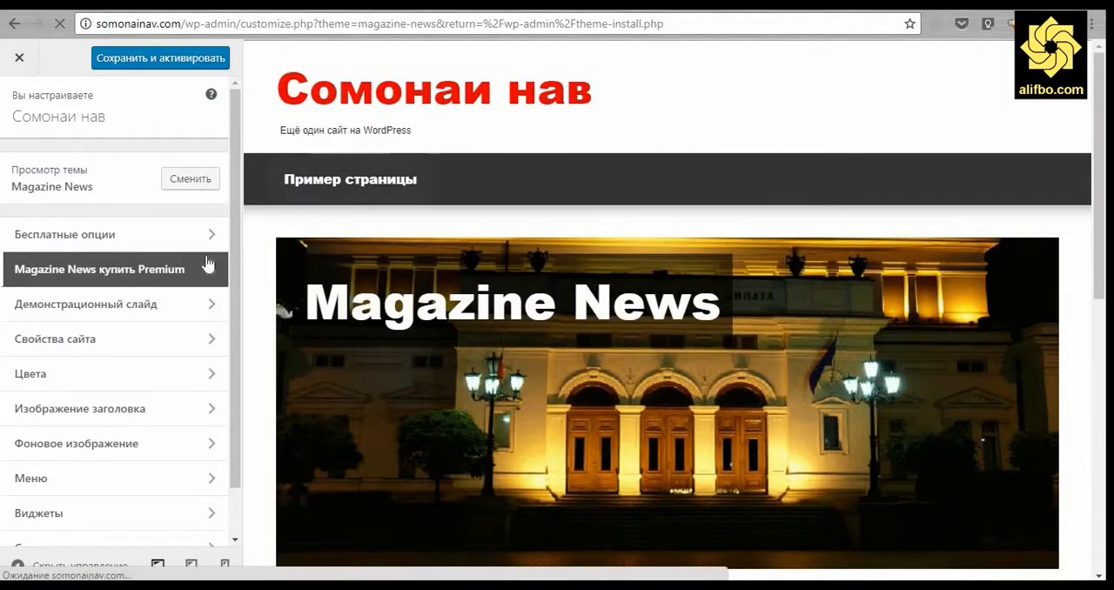
scroll(267, 257, "down", 7)
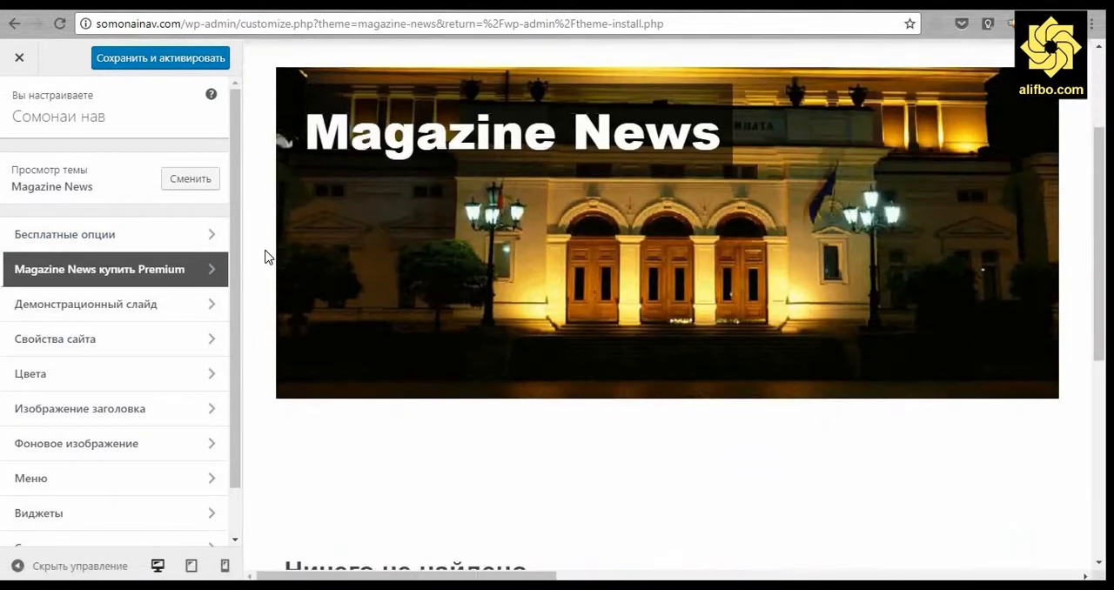
scroll(269, 258, "down", 1)
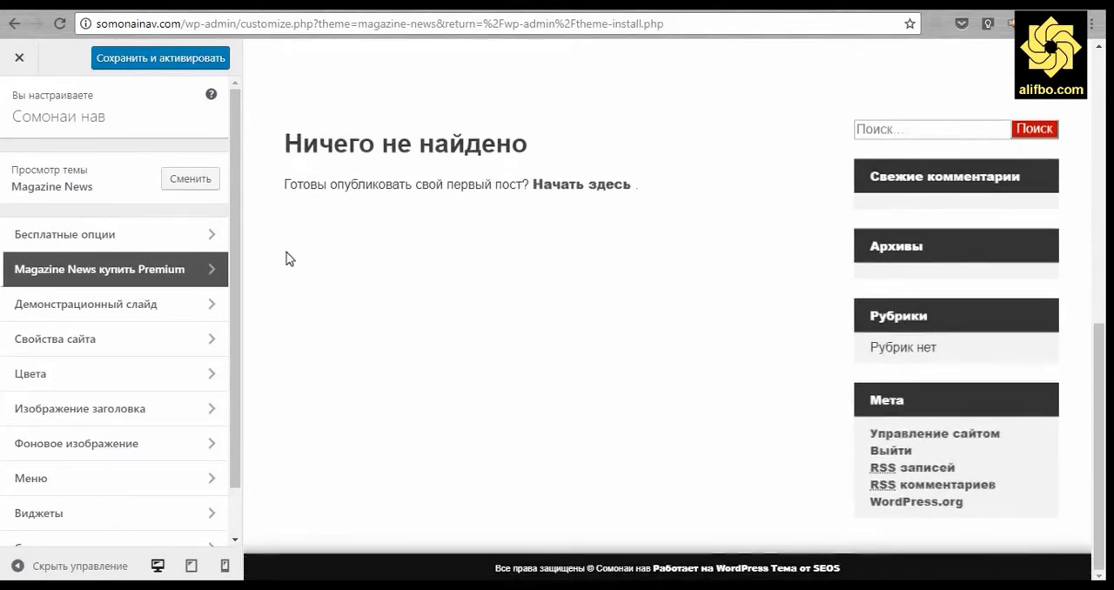
scroll(440, 284, "up", 8)
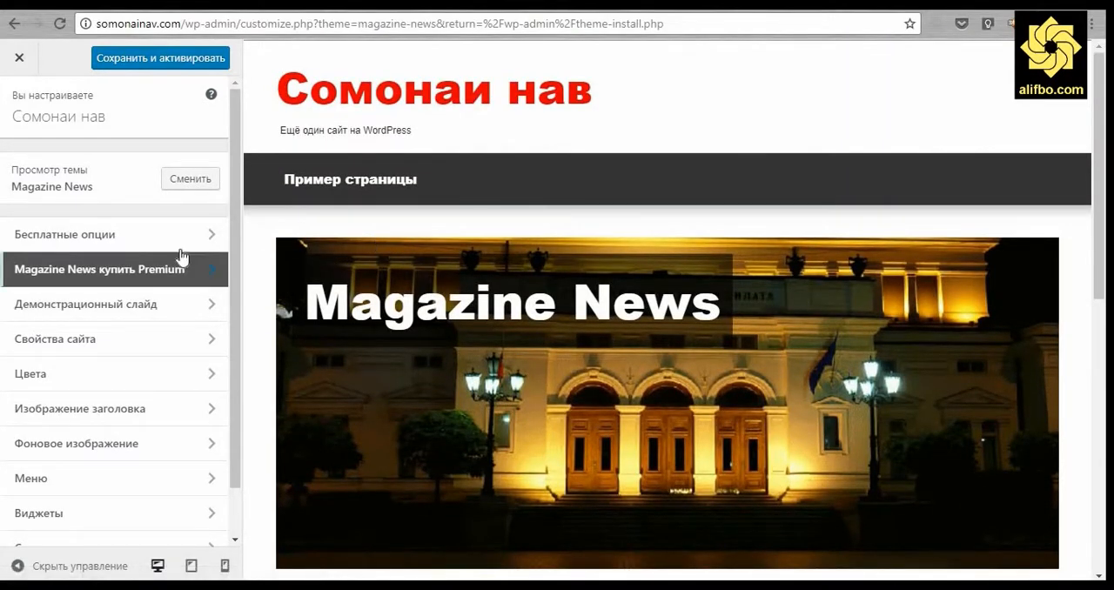
Look through the theme's free options (Бесплатные опции) and demo slide (Демонстрационный слайд) settings.
left_click(174, 237)
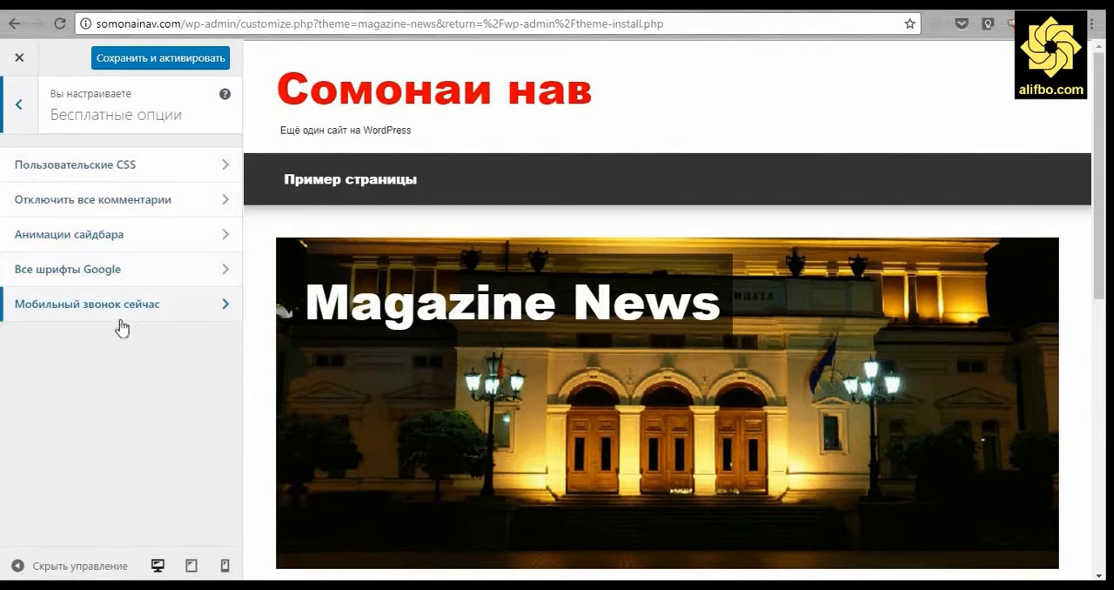
left_click(20, 111)
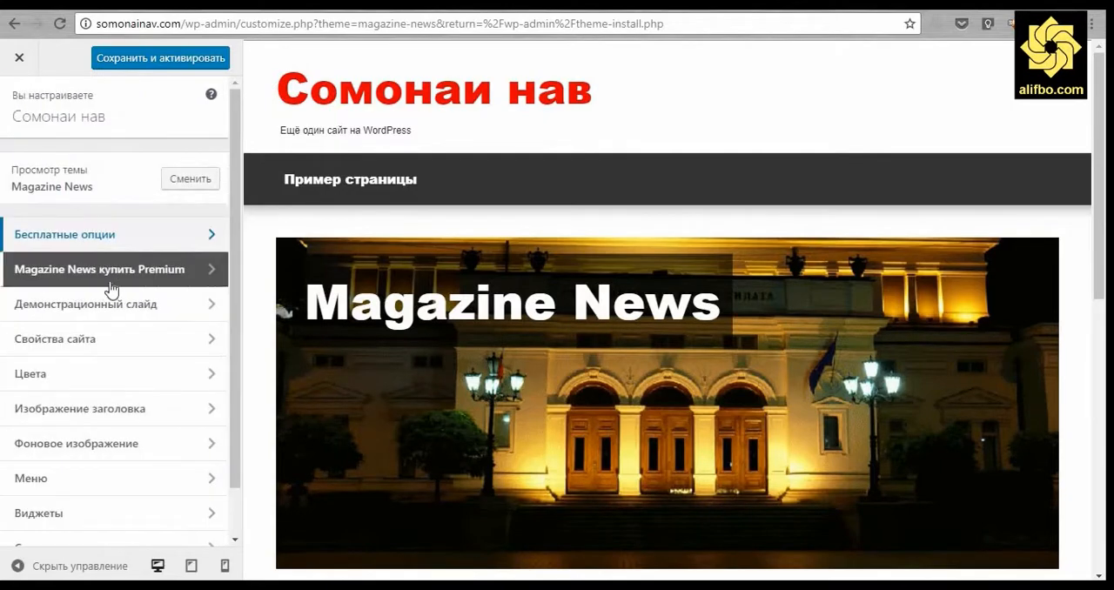
left_click(117, 316)
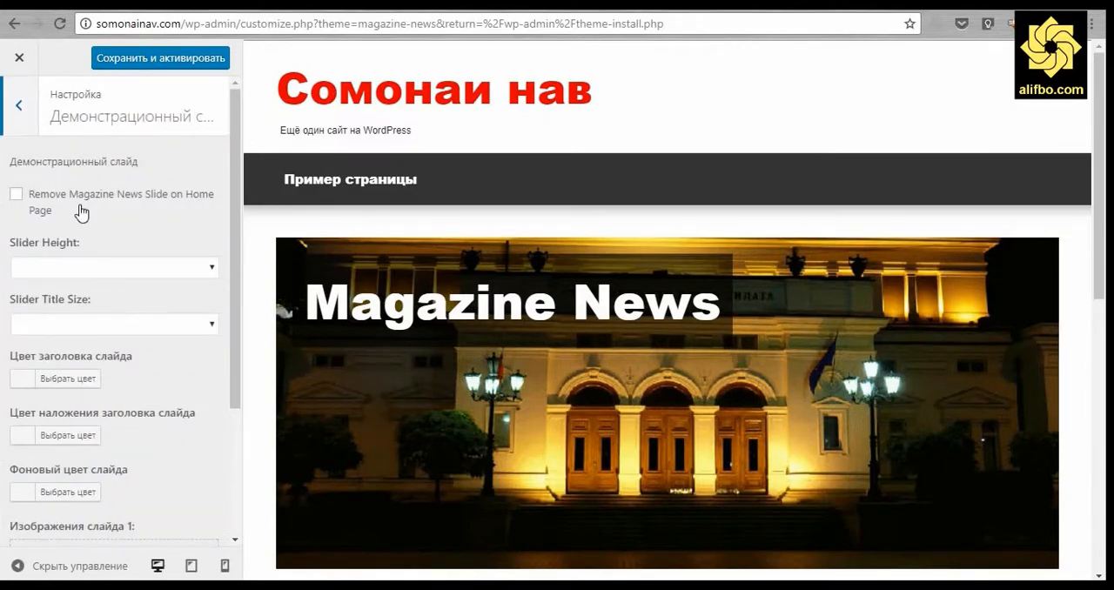
left_click(21, 113)
In the site properties (Свойства сайта), replace the short description with "Нашрияи мултимедии ман".
left_click(115, 345)
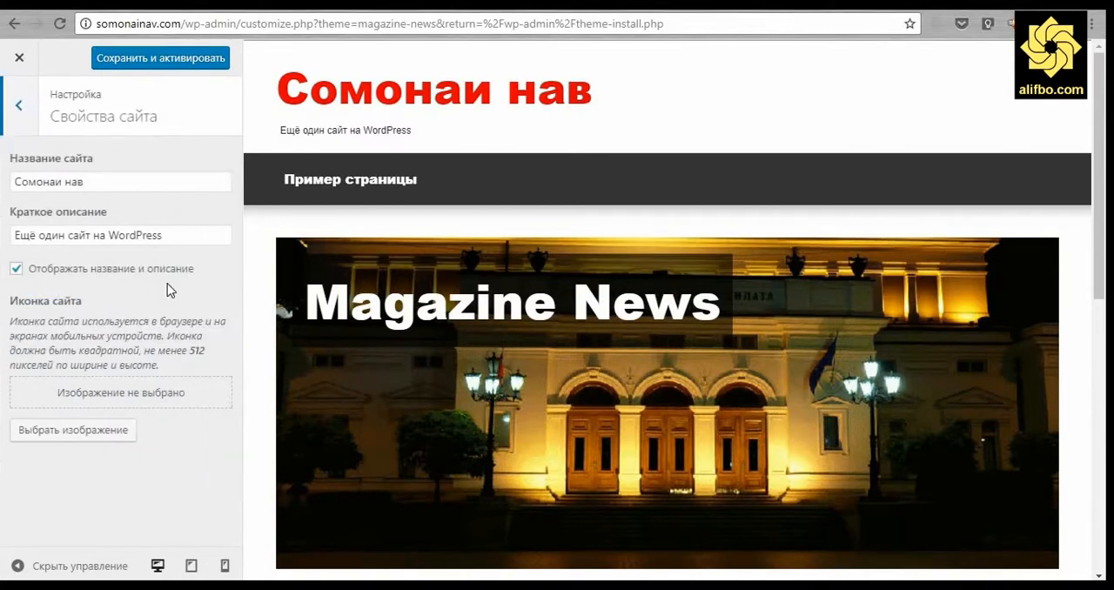
left_click_drag(164, 235, 3, 235)
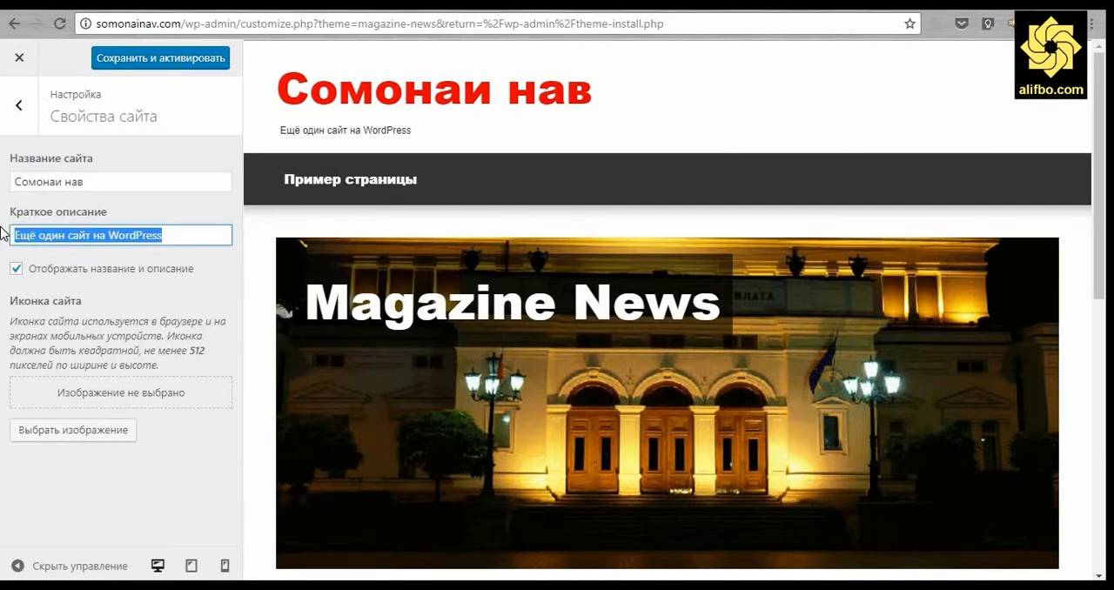
type("Нашрияи")
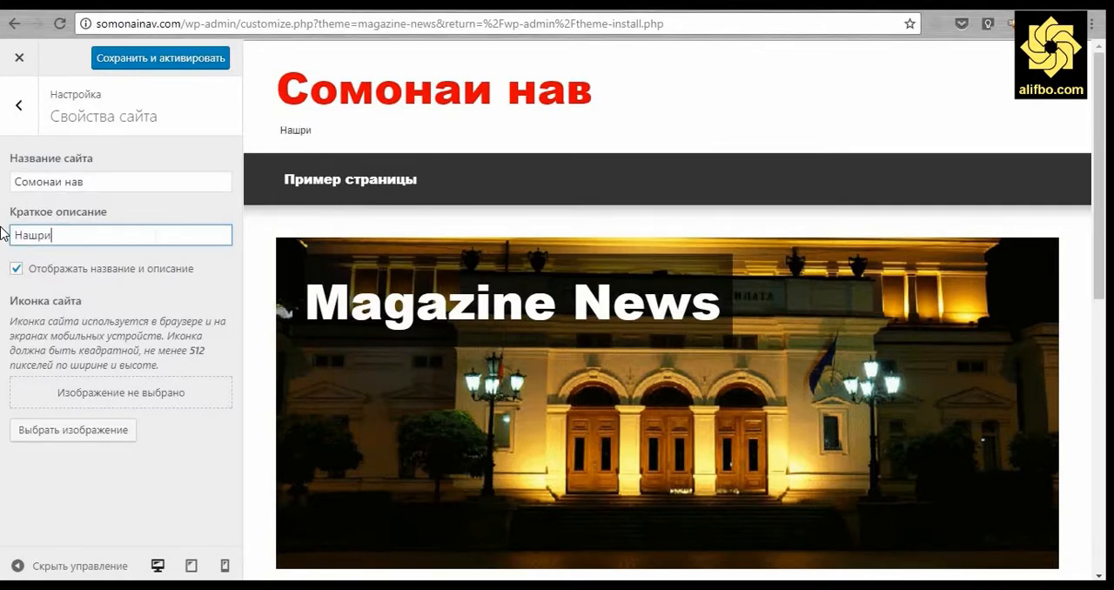
type("тим")
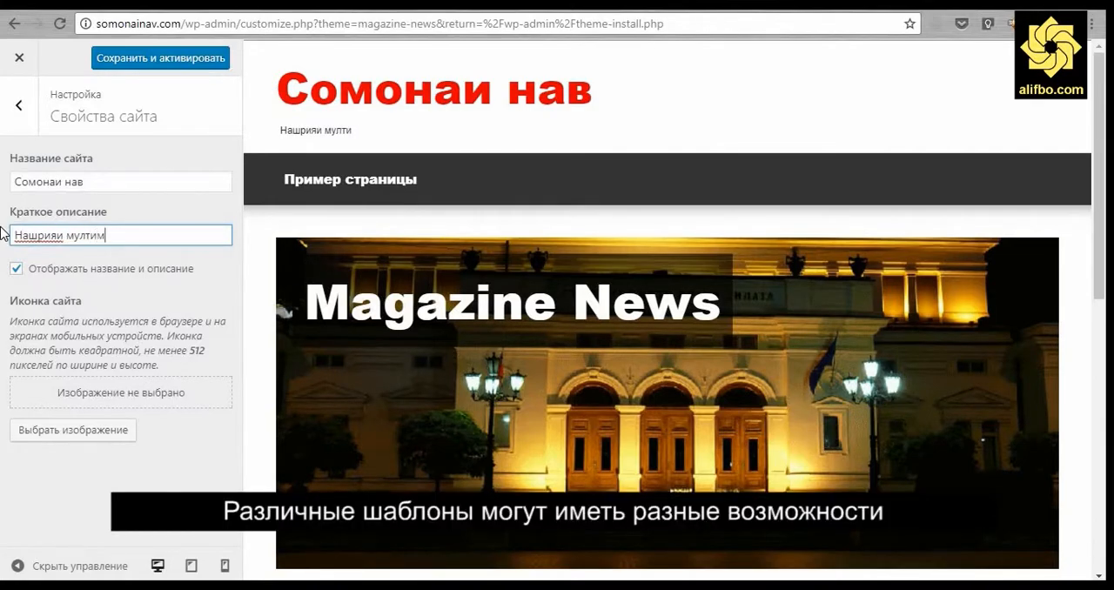
type("едии ман")
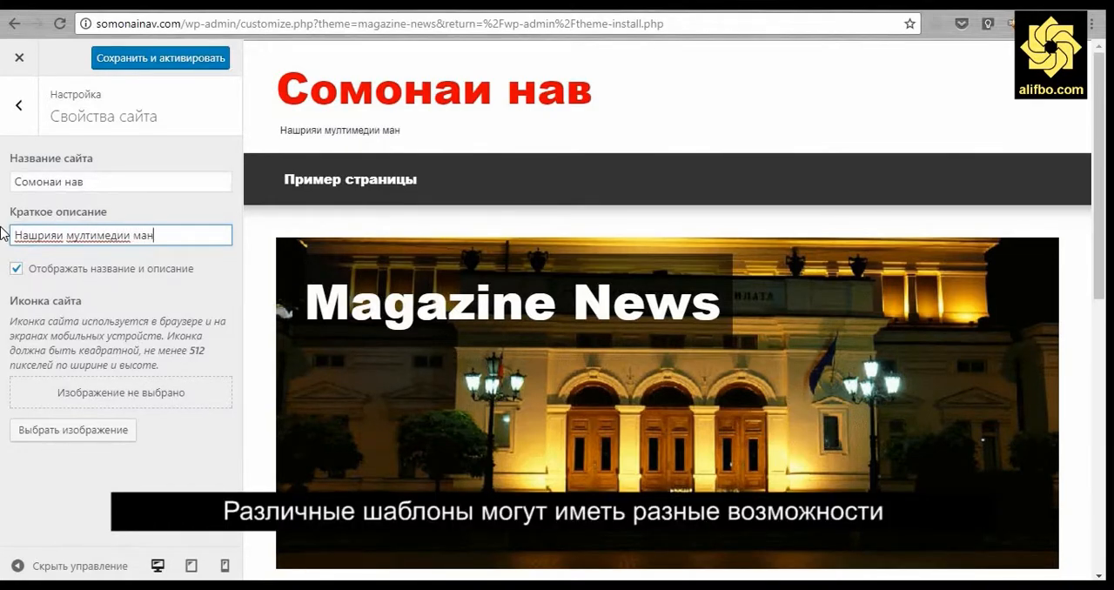
Toggle the display of the site title and description off and back on to compare the preview.
left_click(80, 277)
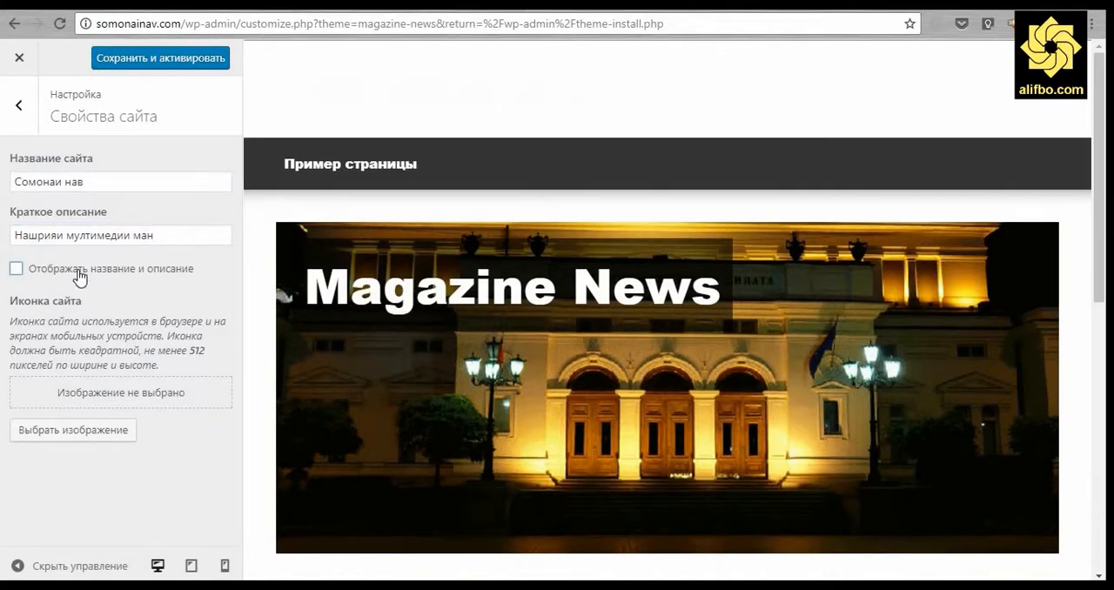
left_click(80, 277)
left_click(80, 276)
left_click(80, 276)
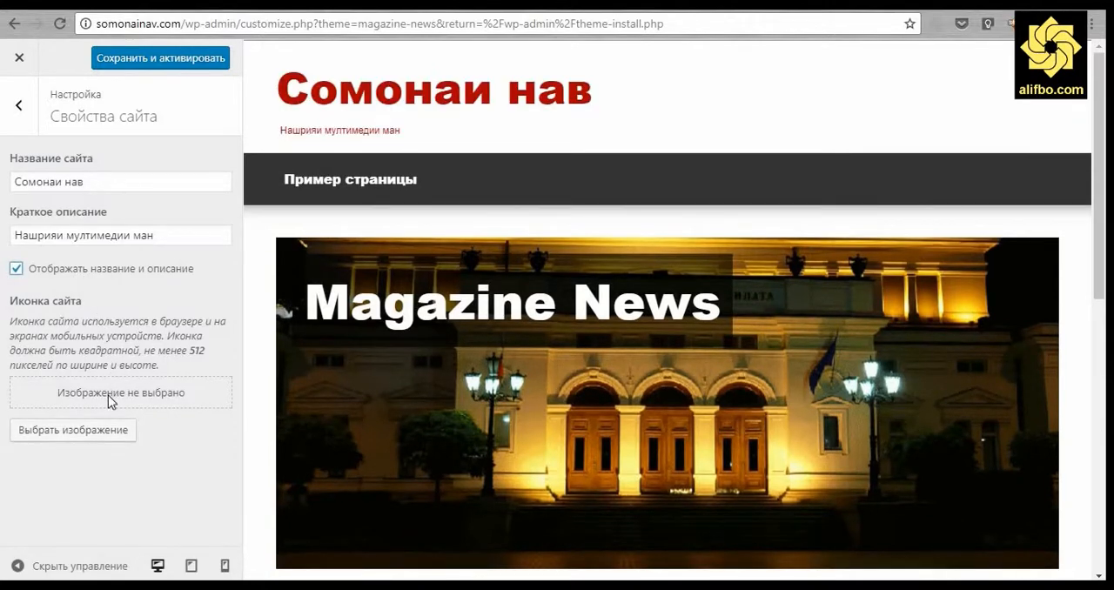
Save and activate the Magazine News theme, close the customizer and return to the installed themes.
left_click(155, 68)
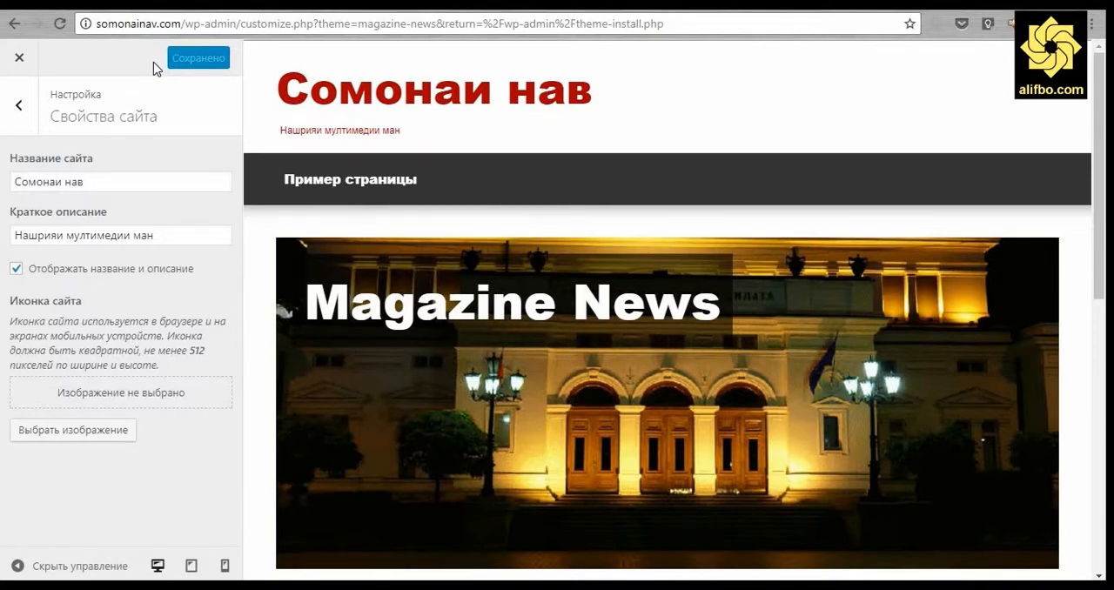
left_click(15, 63)
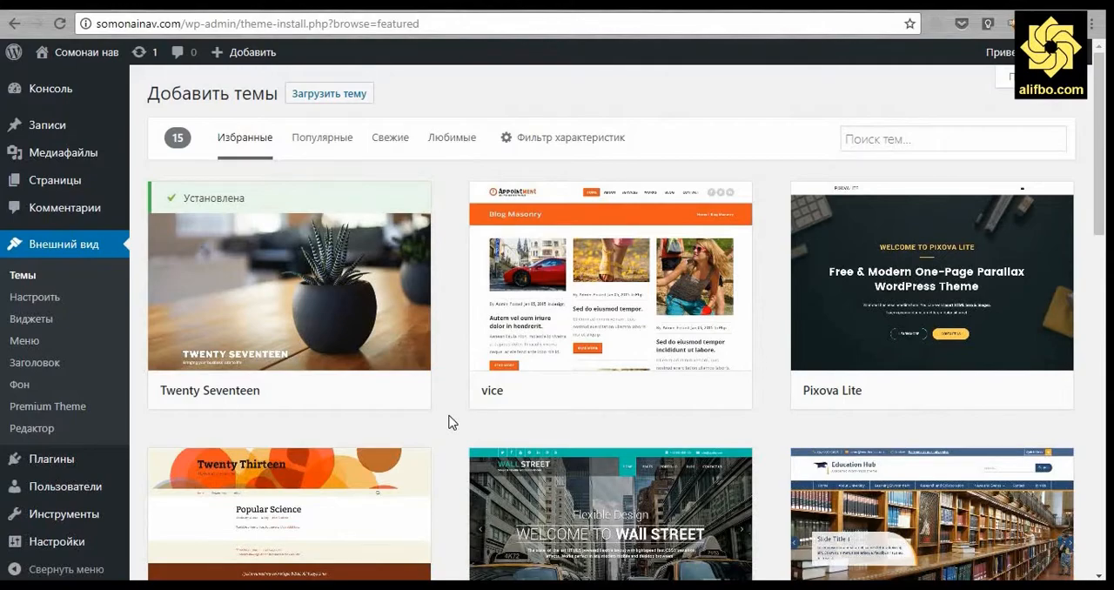
scroll(449, 422, "down", 2)
scroll(447, 418, "up", 2)
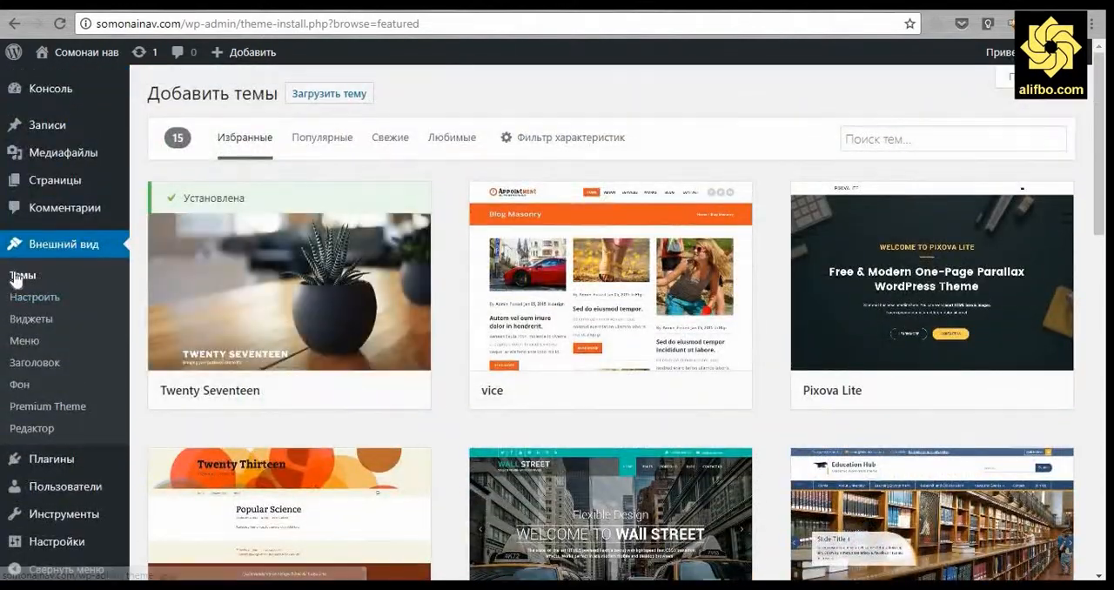
left_click(16, 277)
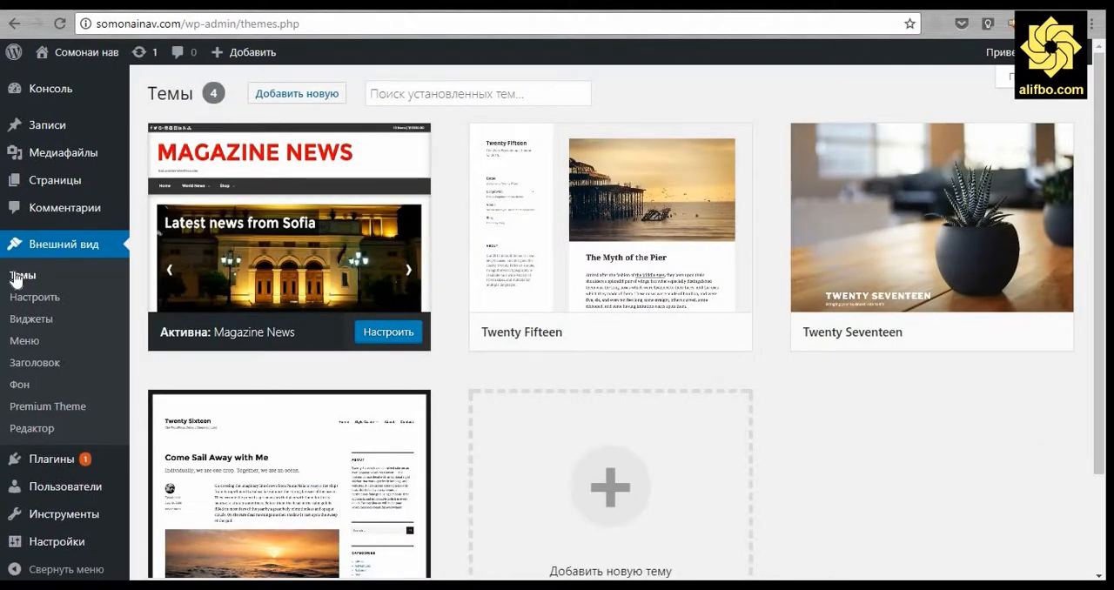
In the installed plugins (Плагины), delete Hello Dolly and update Akismet Anti-Spam to version 3.3.4.
mouse_move(69, 468)
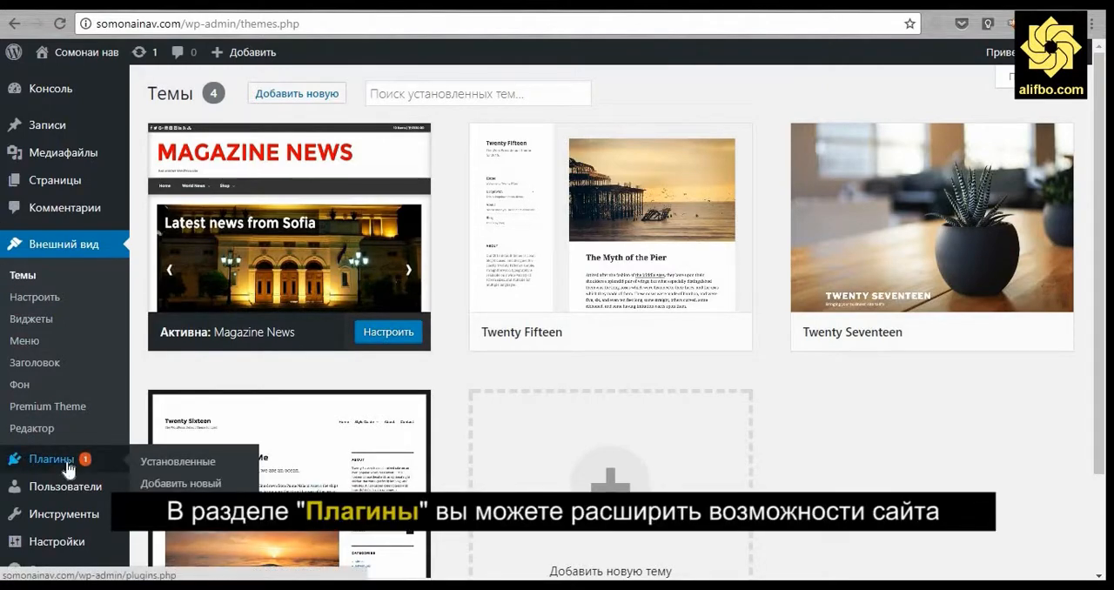
left_click(68, 463)
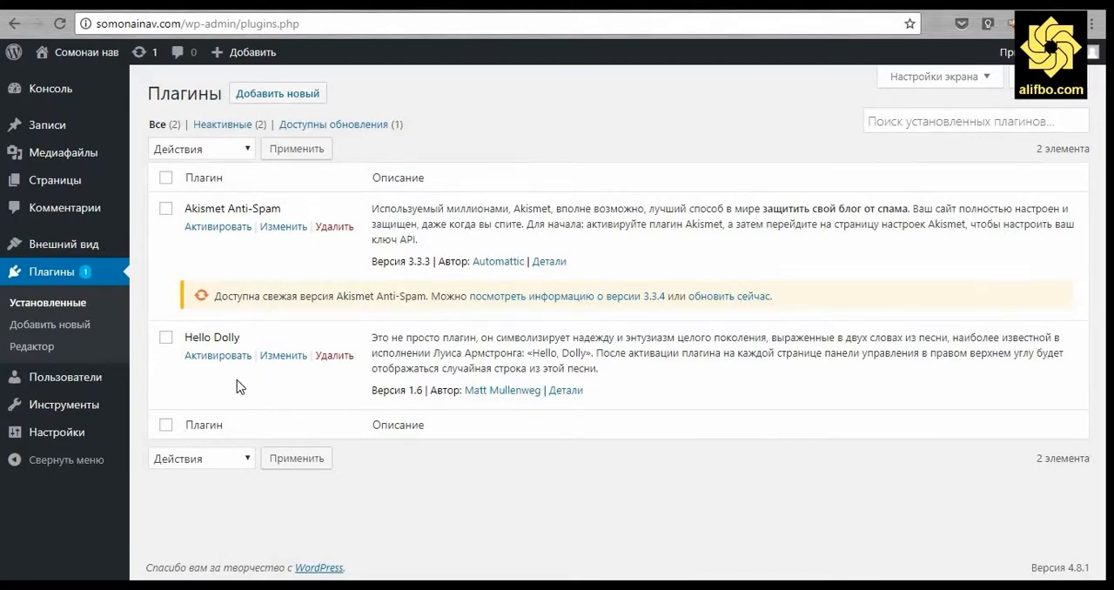
left_click_drag(184, 336, 259, 357)
left_click(335, 357)
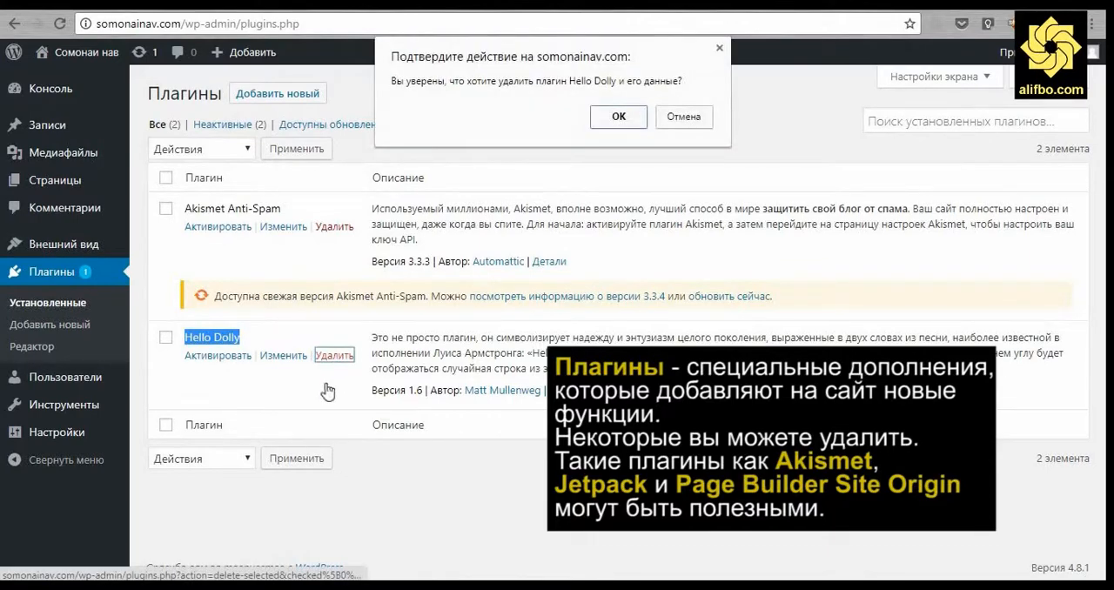
left_click(612, 119)
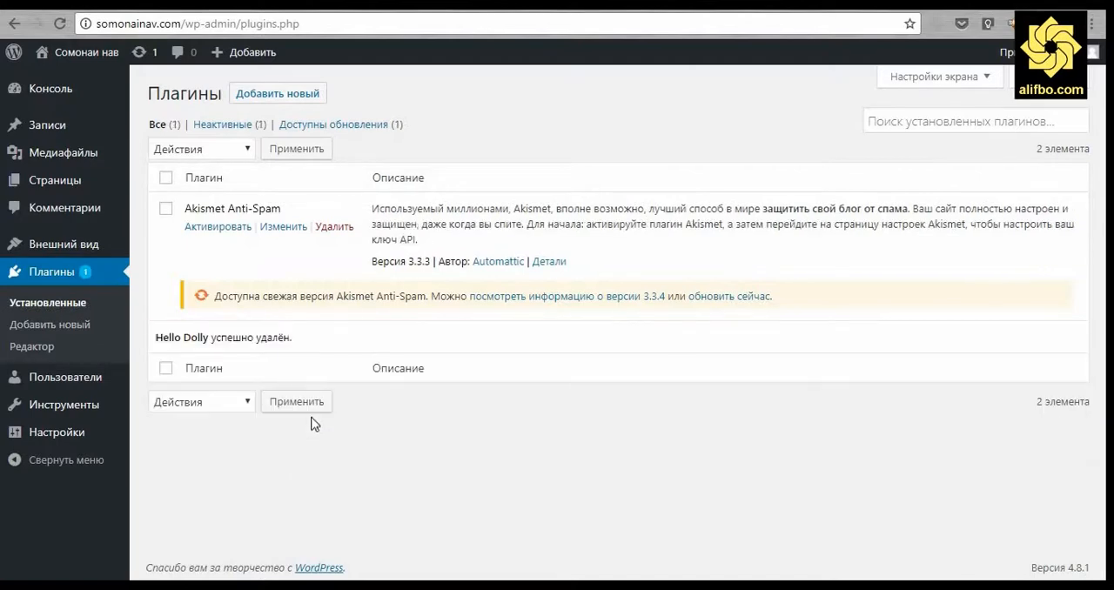
left_click_drag(184, 209, 313, 223)
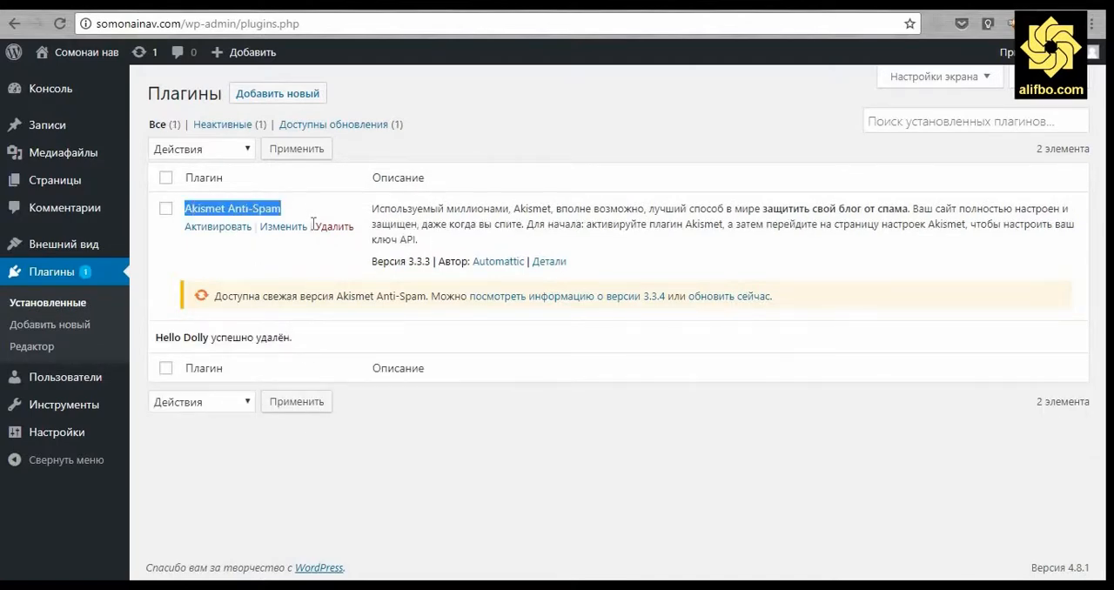
left_click(718, 297)
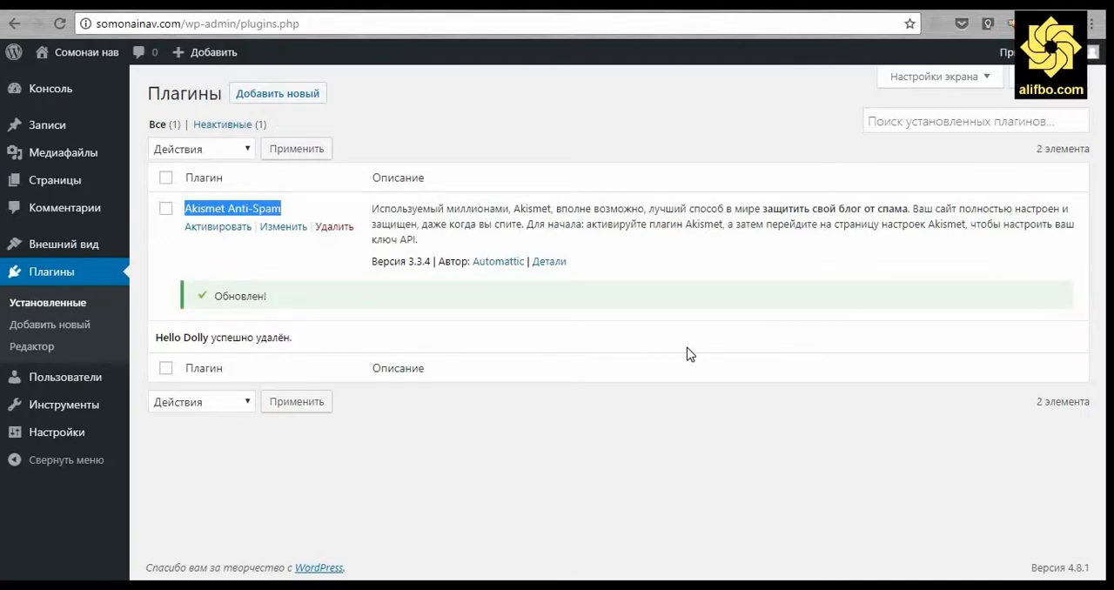
Search for the plugin "Jetpack", install Jetpack от WordPress.com and check it in the installed plugins list.
left_click(304, 105)
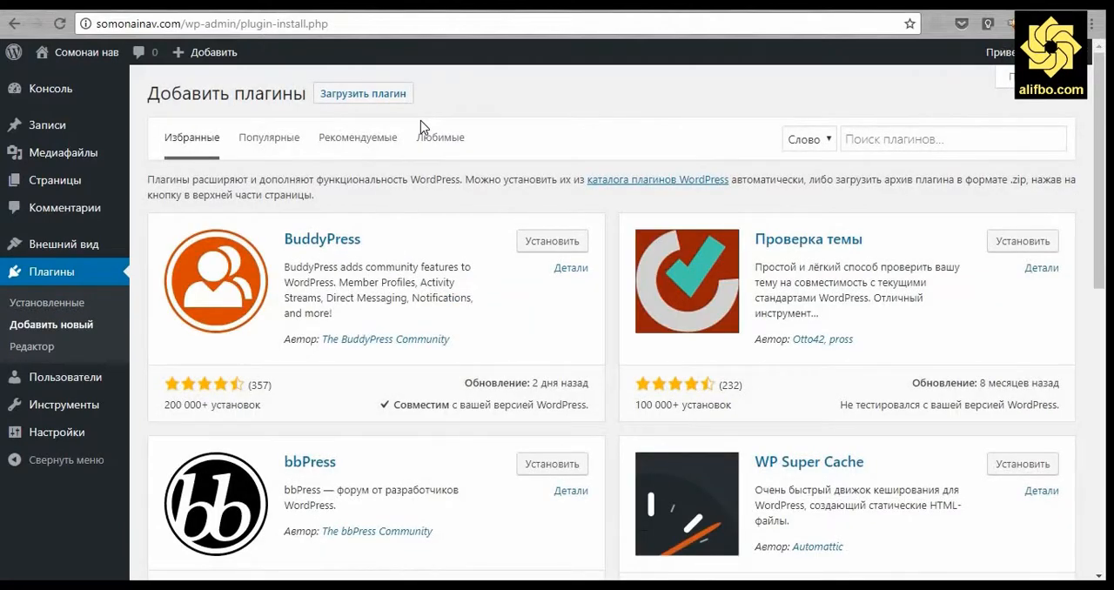
left_click(891, 140)
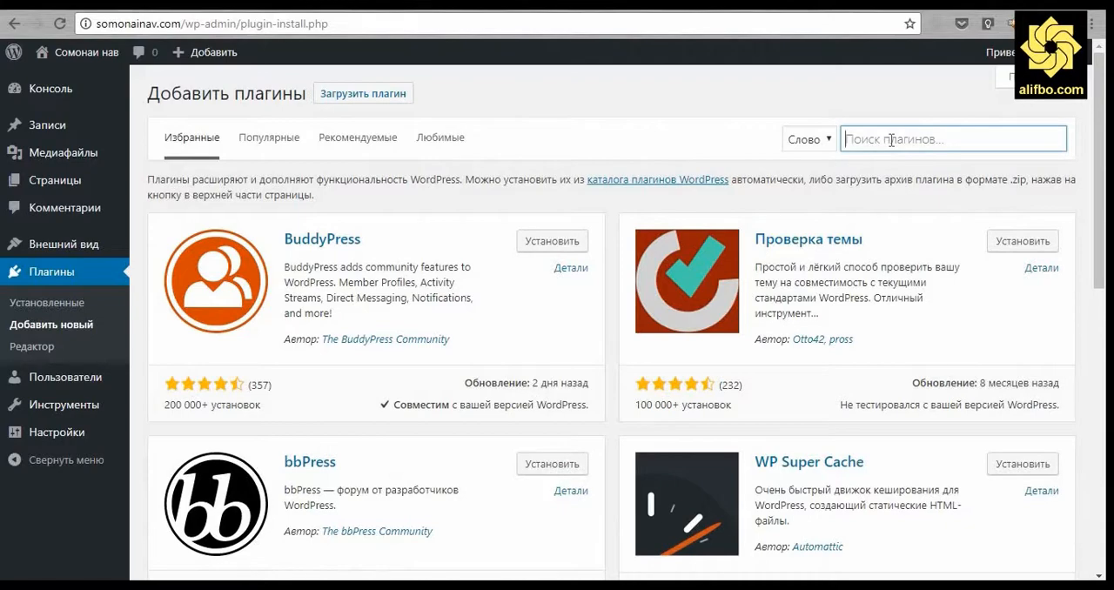
type("Jetpack")
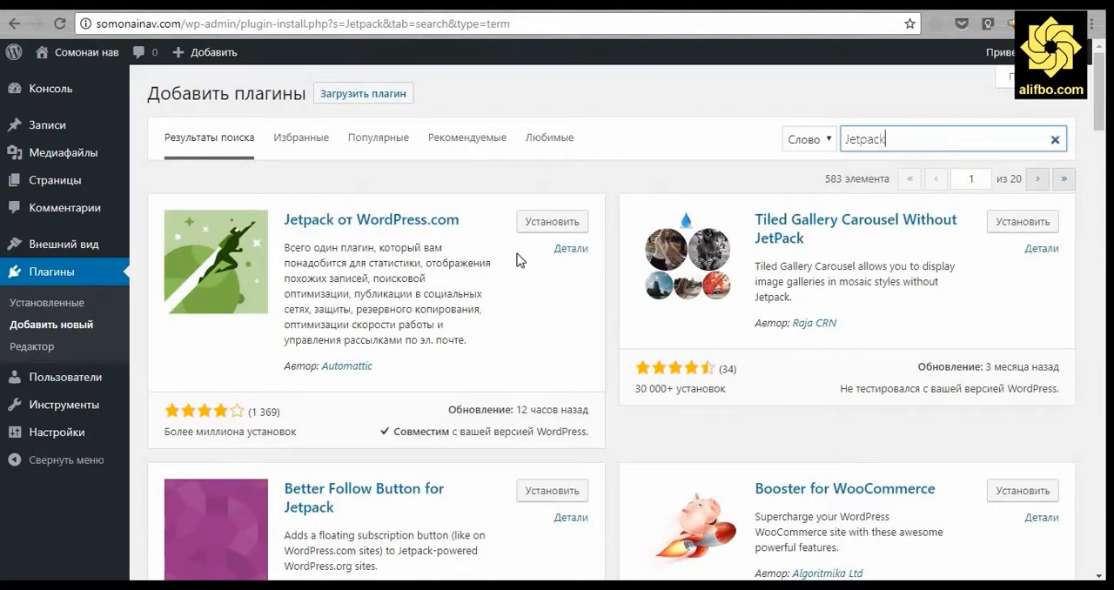
left_click_drag(460, 222, 283, 220)
left_click(544, 224)
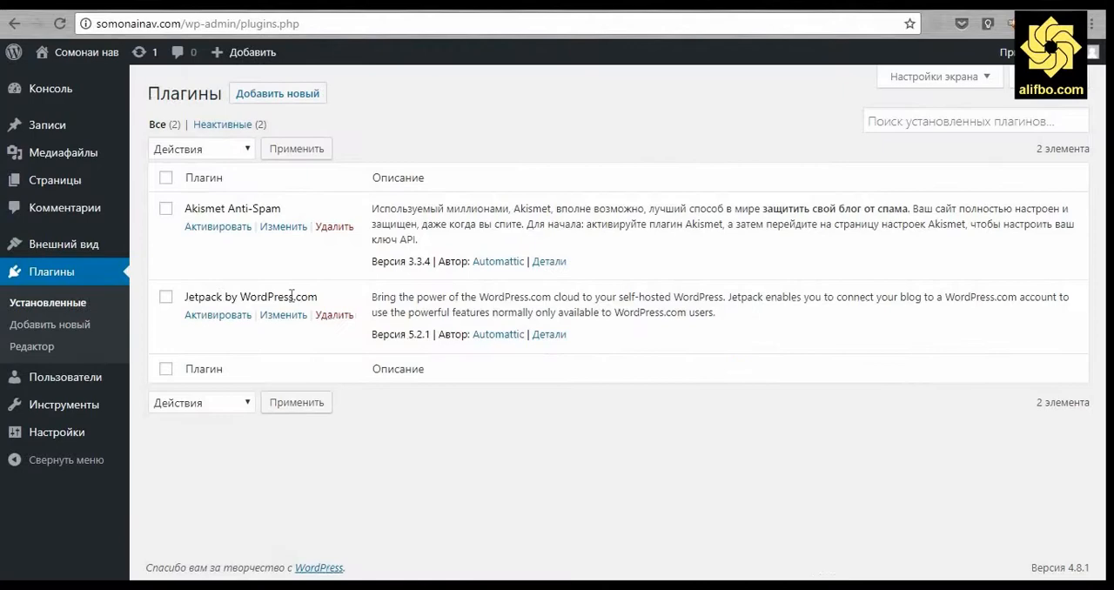
left_click_drag(184, 297, 318, 297)
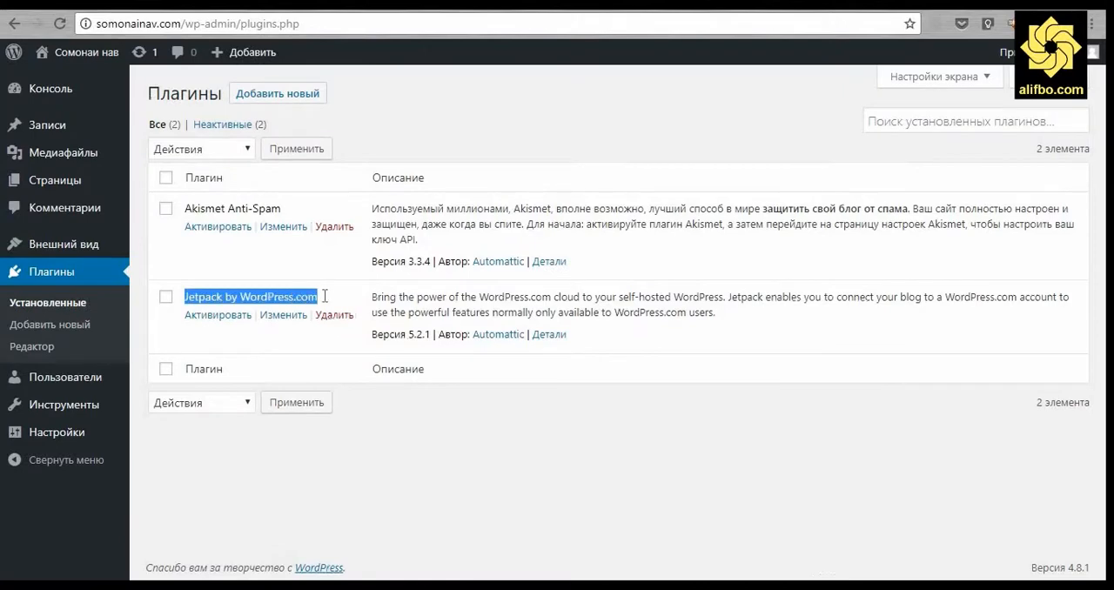
left_click(409, 449)
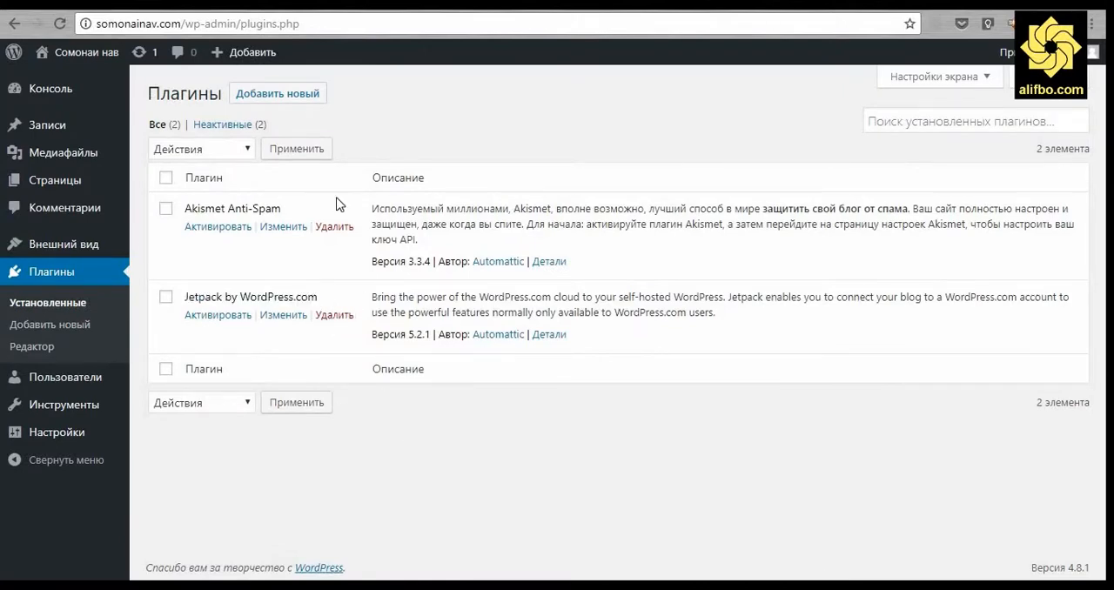
Search the plugins to add for "pagebuilder site origin" and look through the results.
left_click(295, 94)
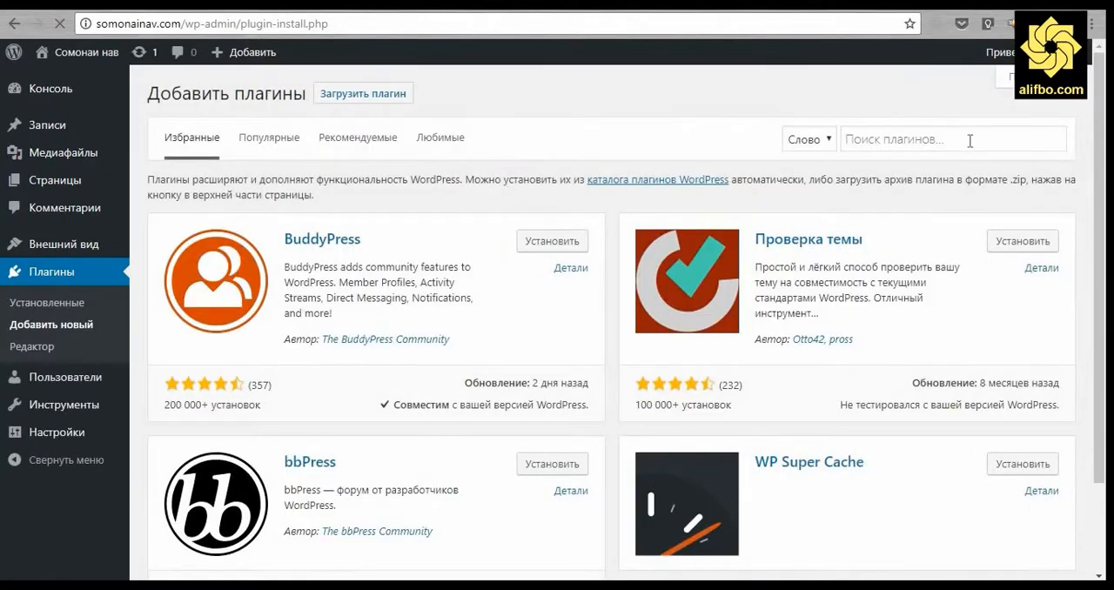
left_click(969, 140)
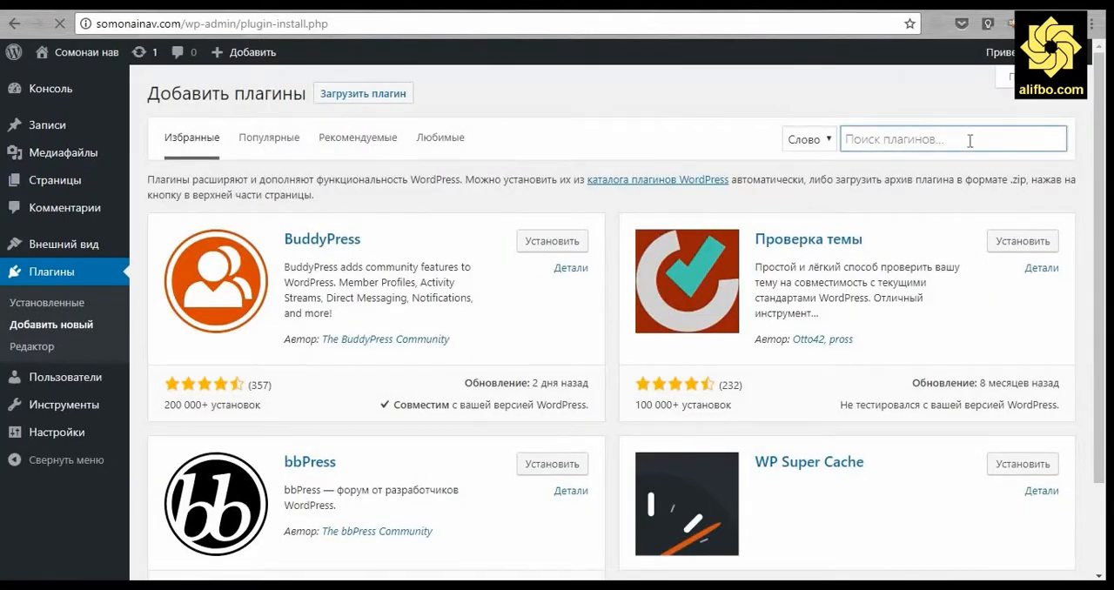
type("pageb")
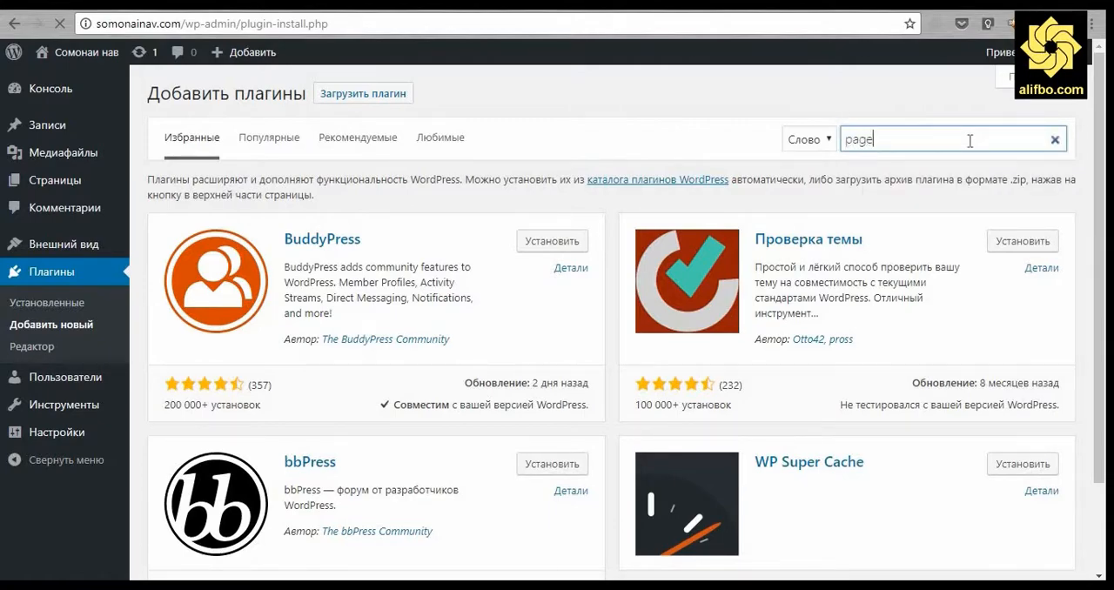
type("uilder")
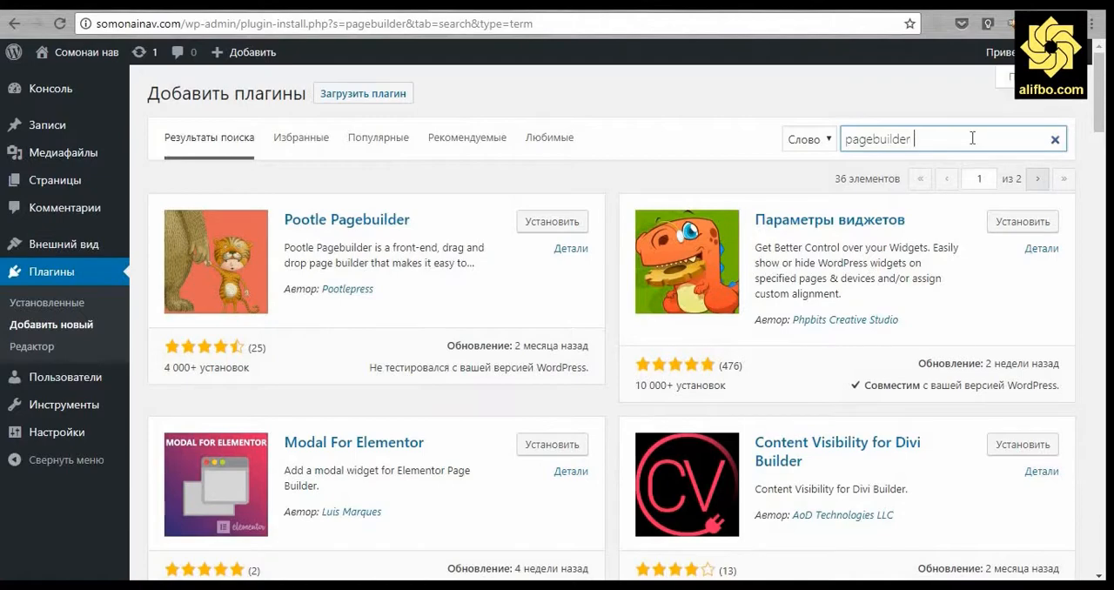
type("site origin")
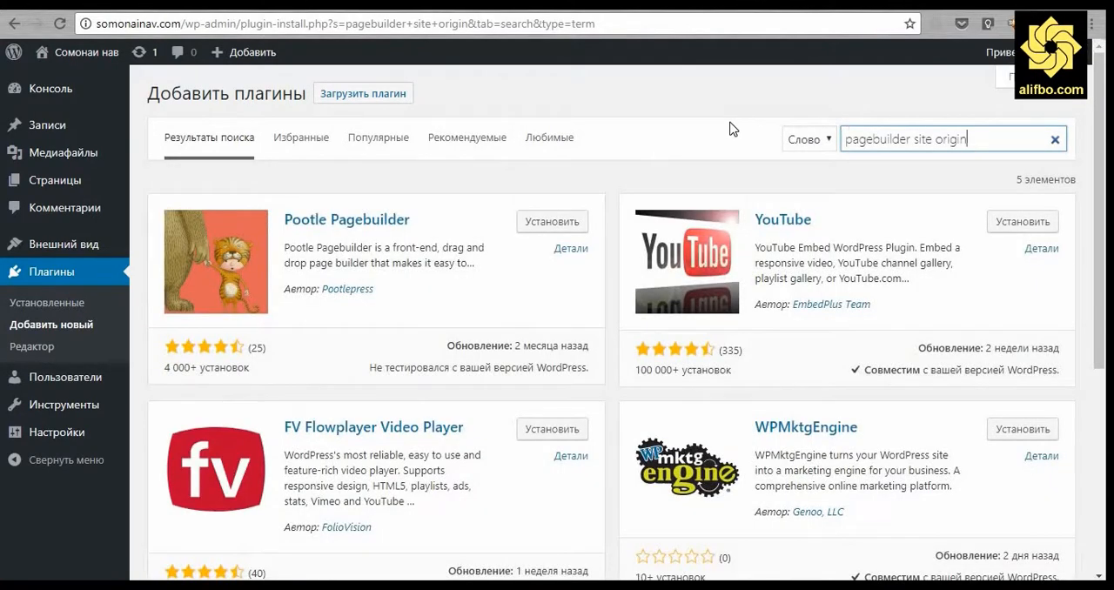
scroll(572, 361, "down", 5)
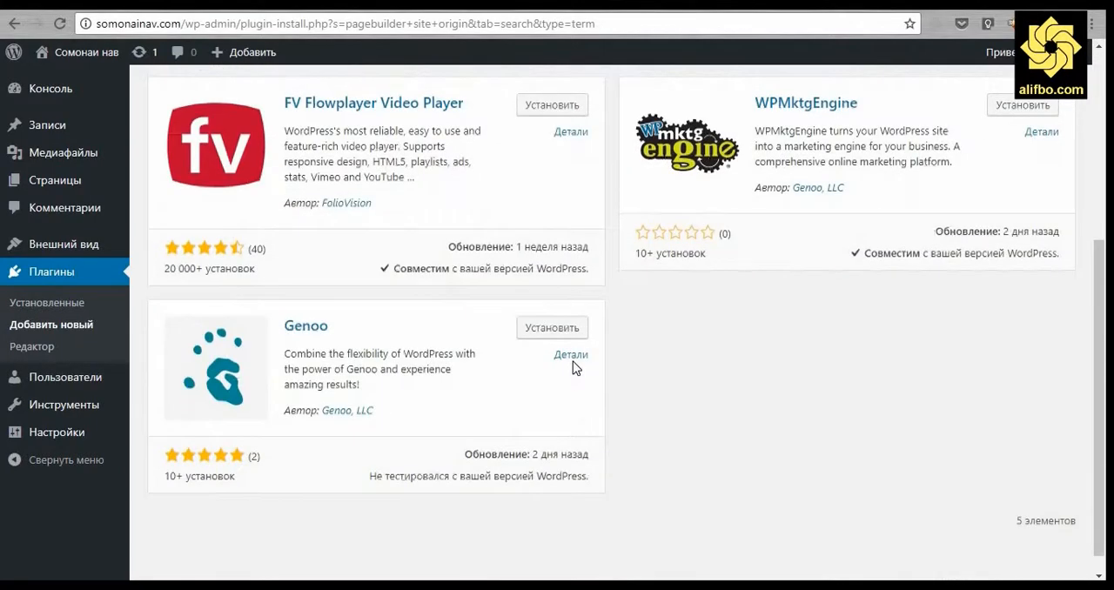
scroll(634, 341, "up", 5)
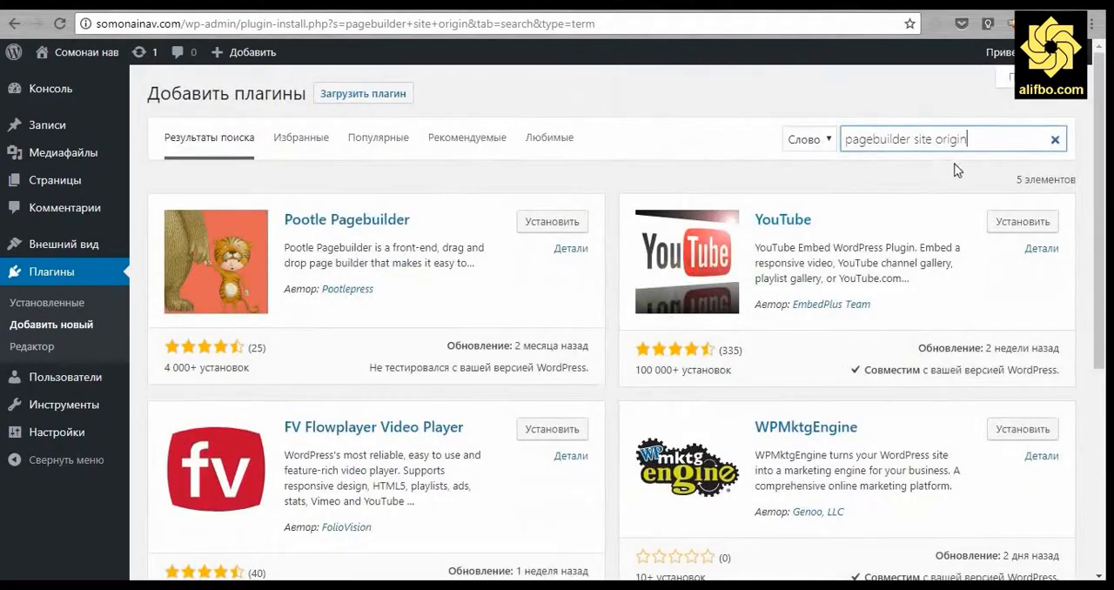
Change the plugin search to "page builder", then install and activate Page Builder от SiteOrigin.
left_click_drag(967, 141, 915, 140)
left_click(915, 139)
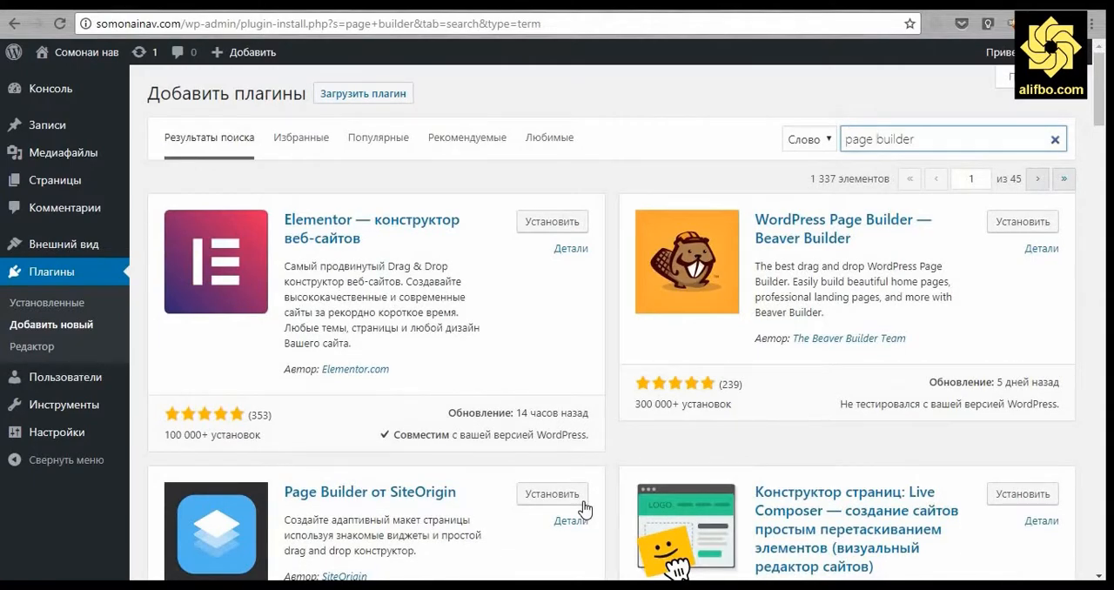
scroll(583, 507, "down", 2)
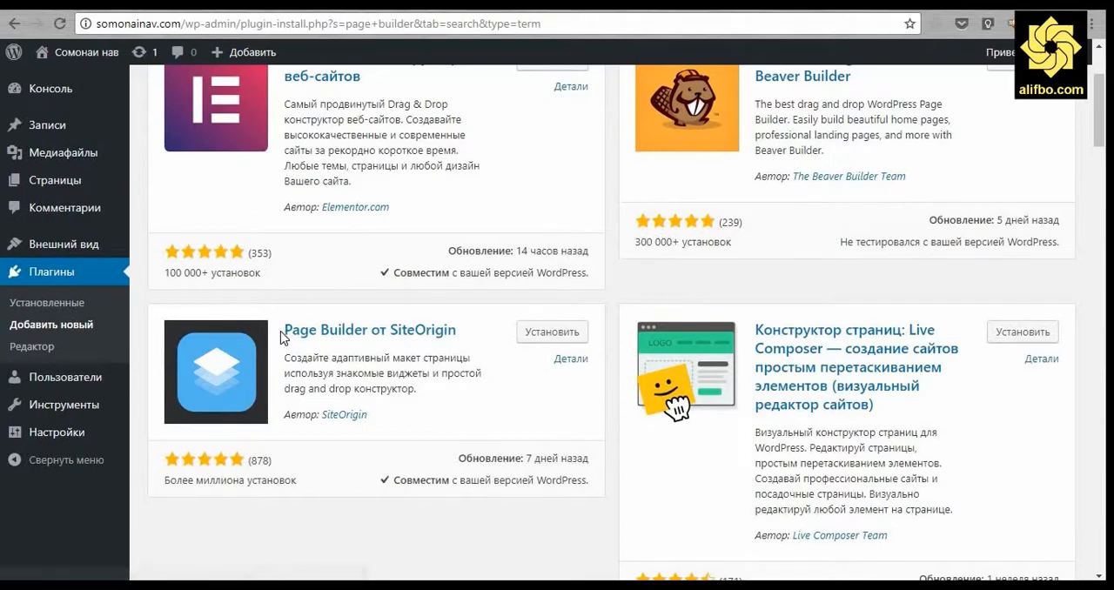
left_click_drag(282, 331, 478, 330)
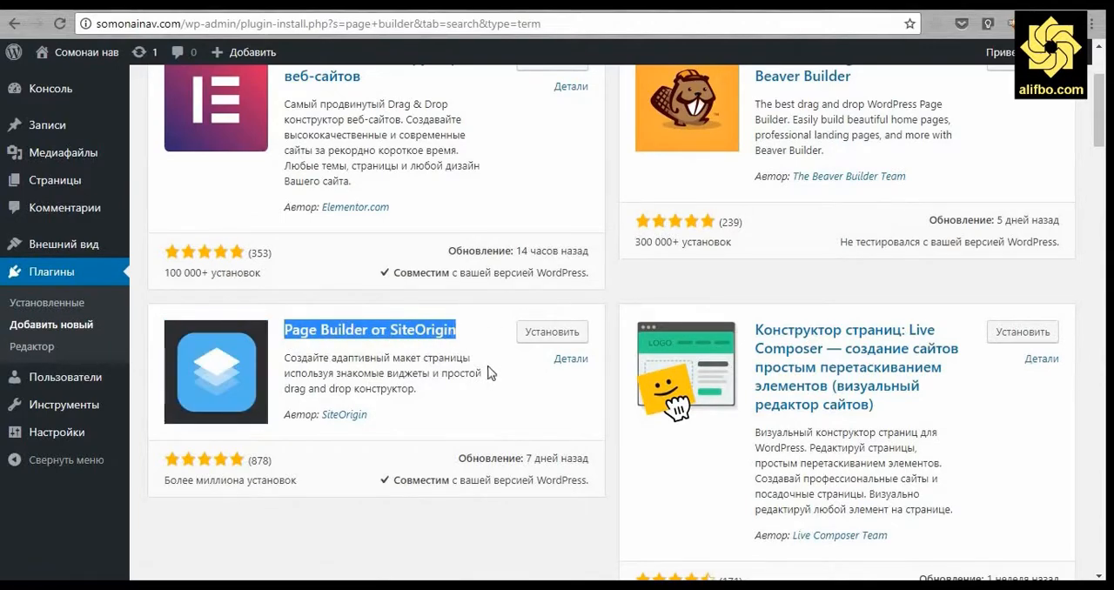
left_click(551, 340)
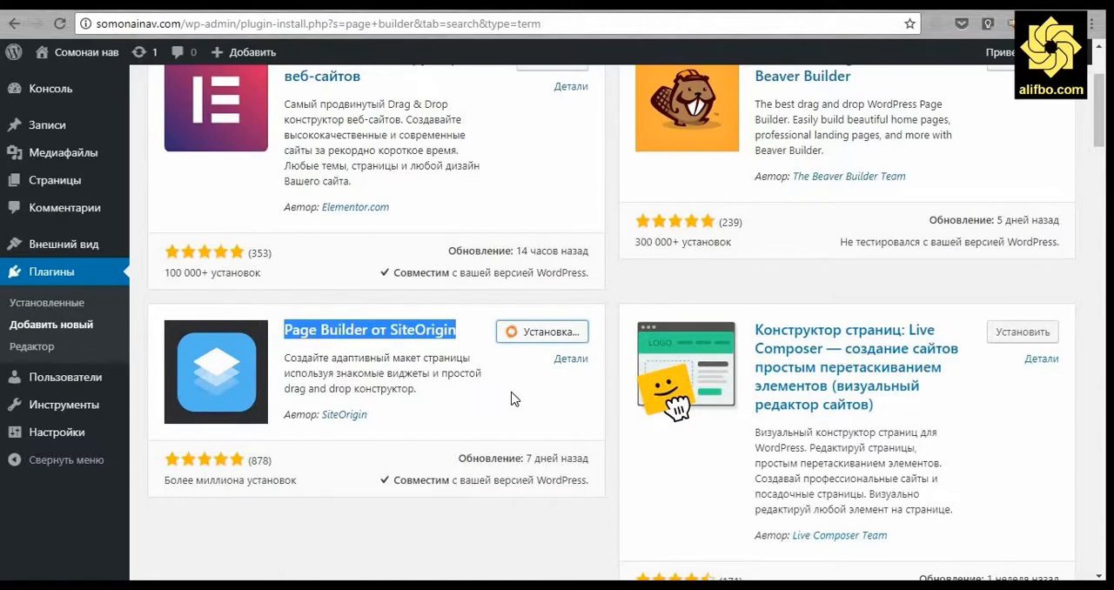
scroll(676, 368, "up", 1)
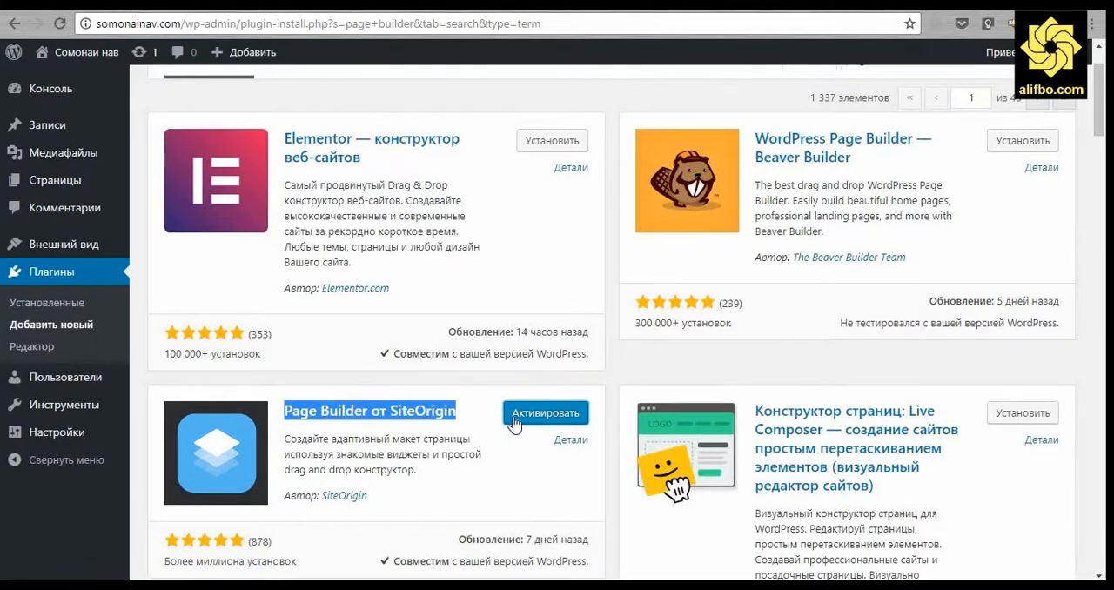
left_click(525, 415)
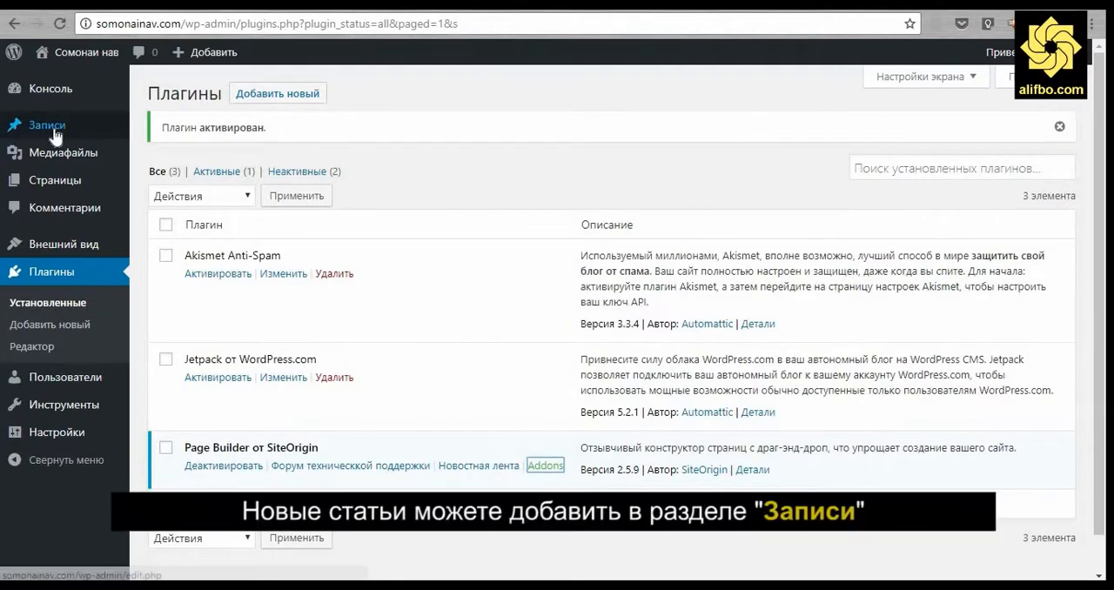
Open the list of all posts (Все записи) and start a new post.
mouse_move(54, 132)
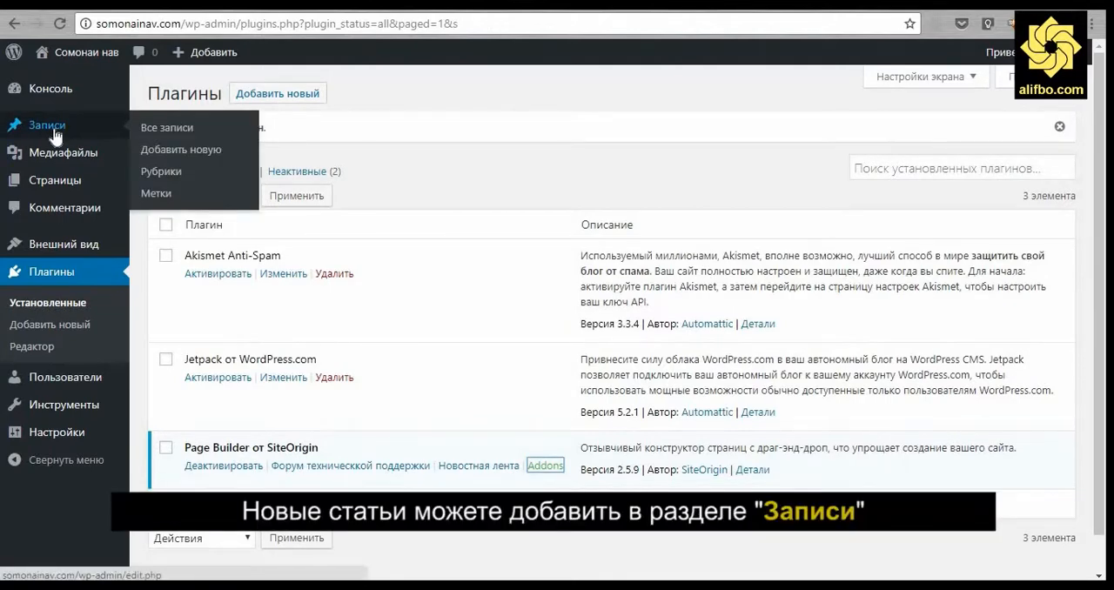
left_click(181, 132)
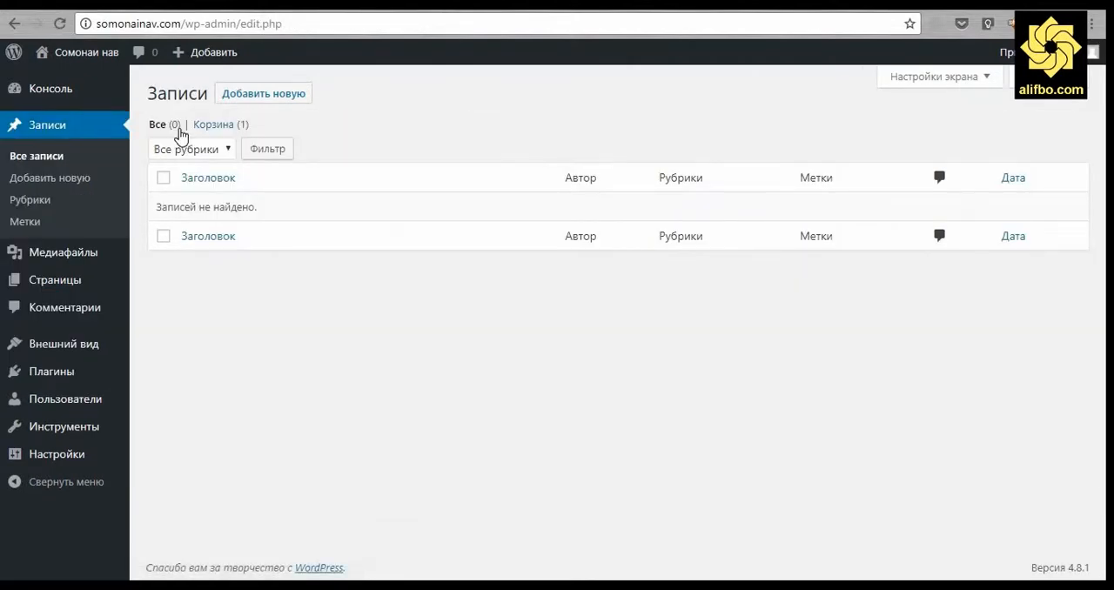
left_click(287, 95)
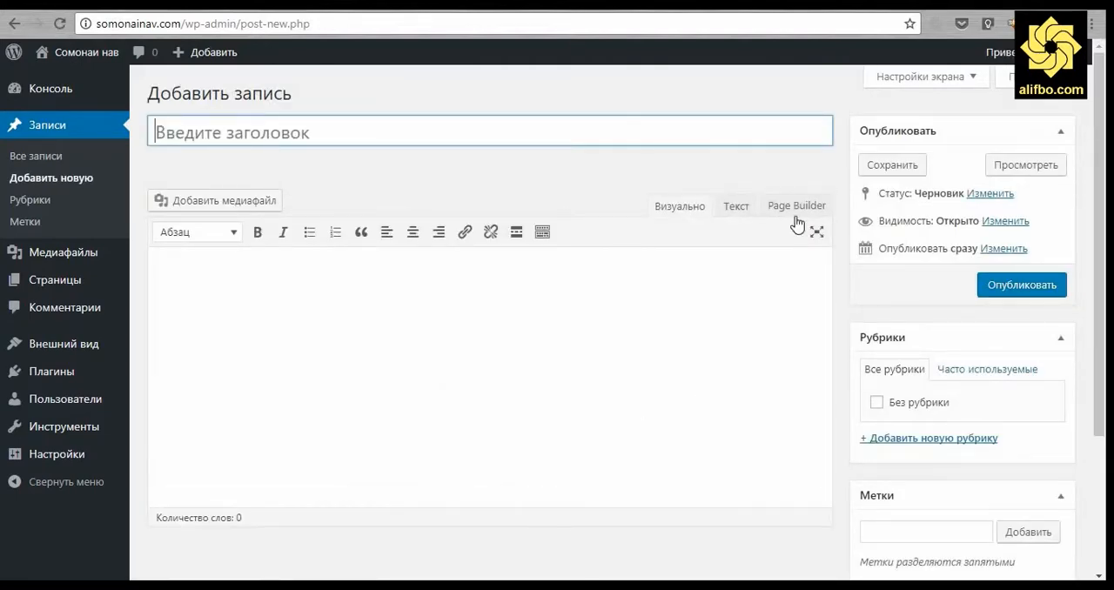
Switch the new post to the Page Builder editor and revert to the standard visual editor.
left_click(794, 209)
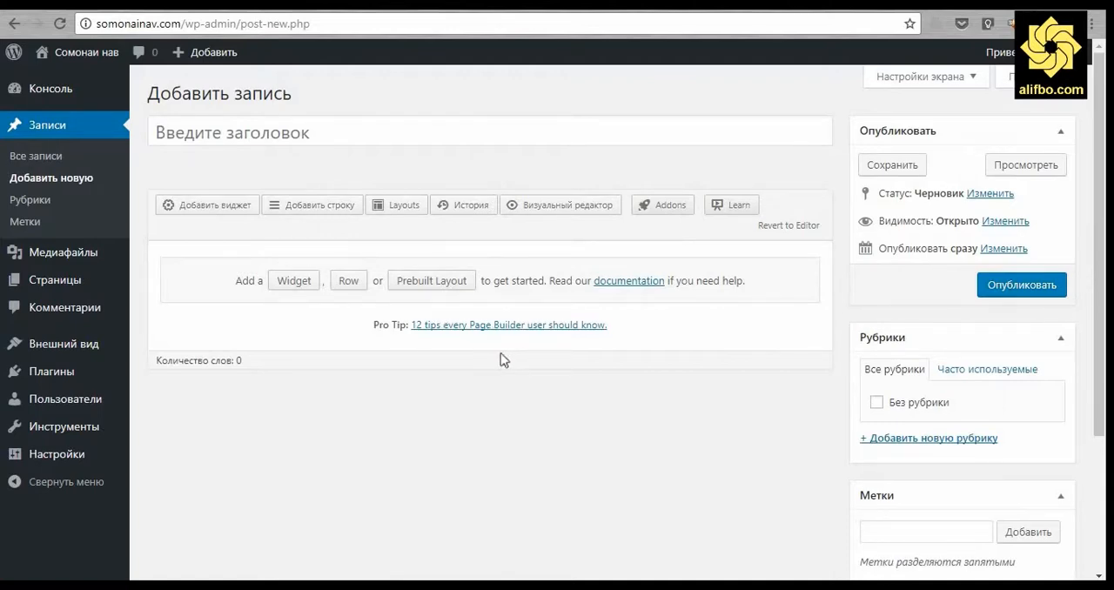
left_click(799, 226)
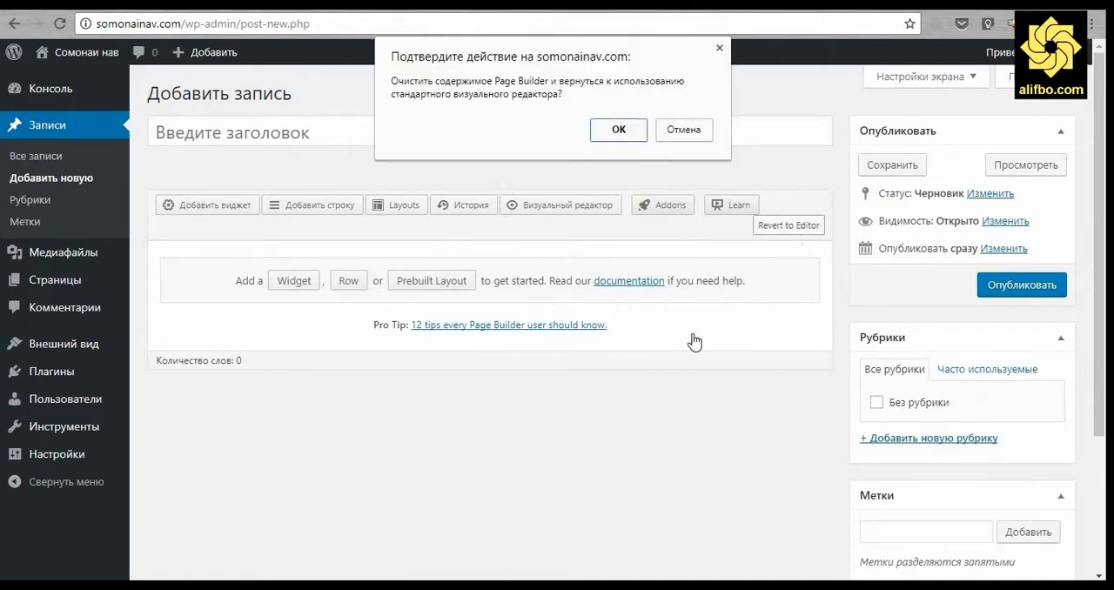
left_click(619, 129)
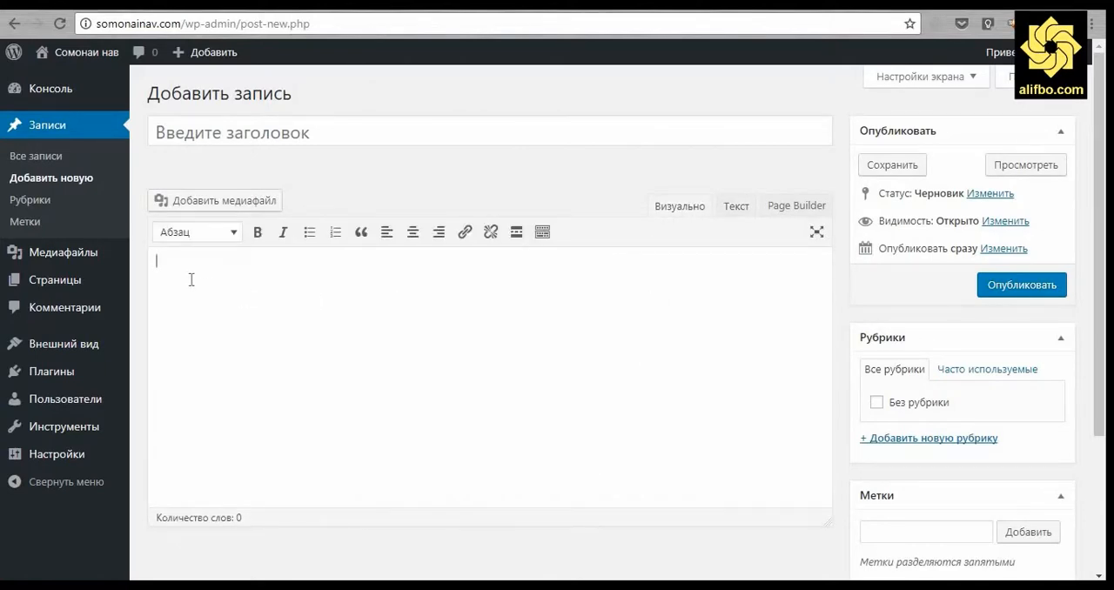
Paste the copied Lorem ipsum text into the post body and title the post "Мақолаи аввал".
right_click(189, 280)
left_click(240, 380)
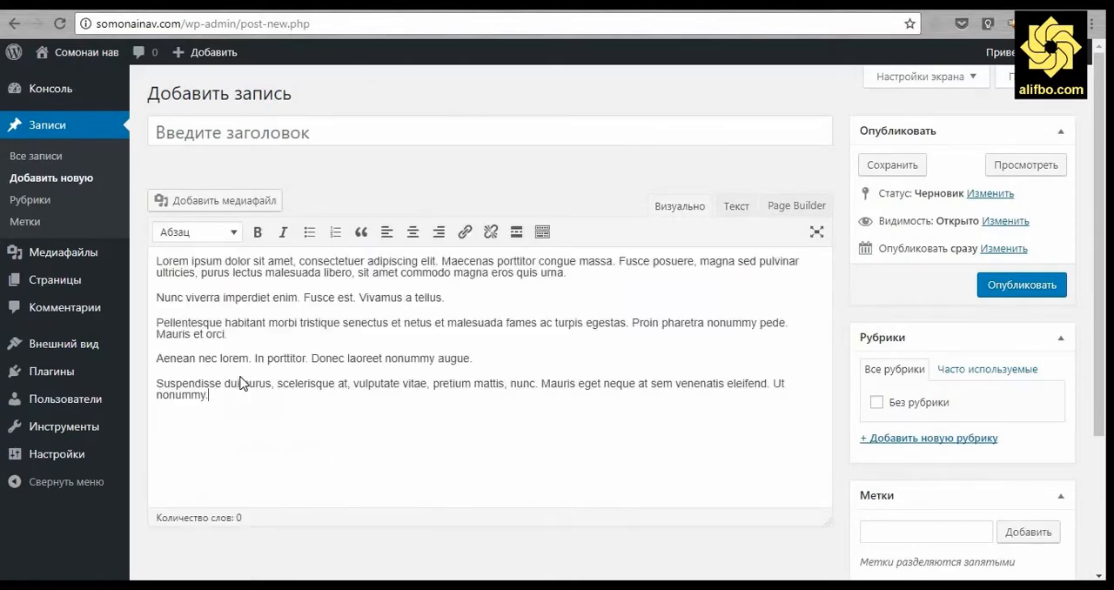
left_click(276, 136)
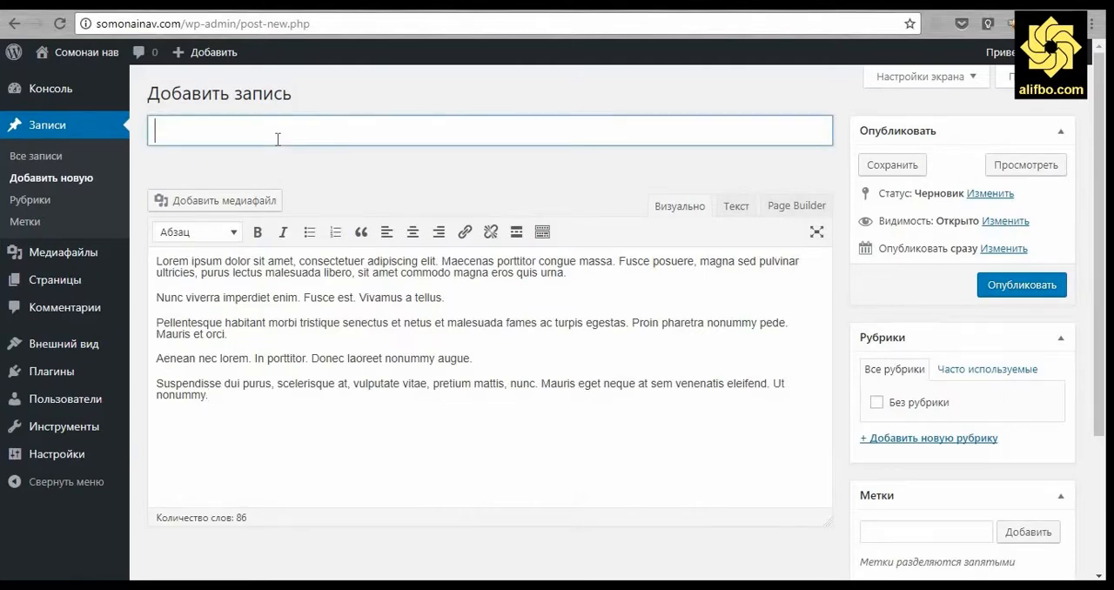
type("Мақолаи аввал")
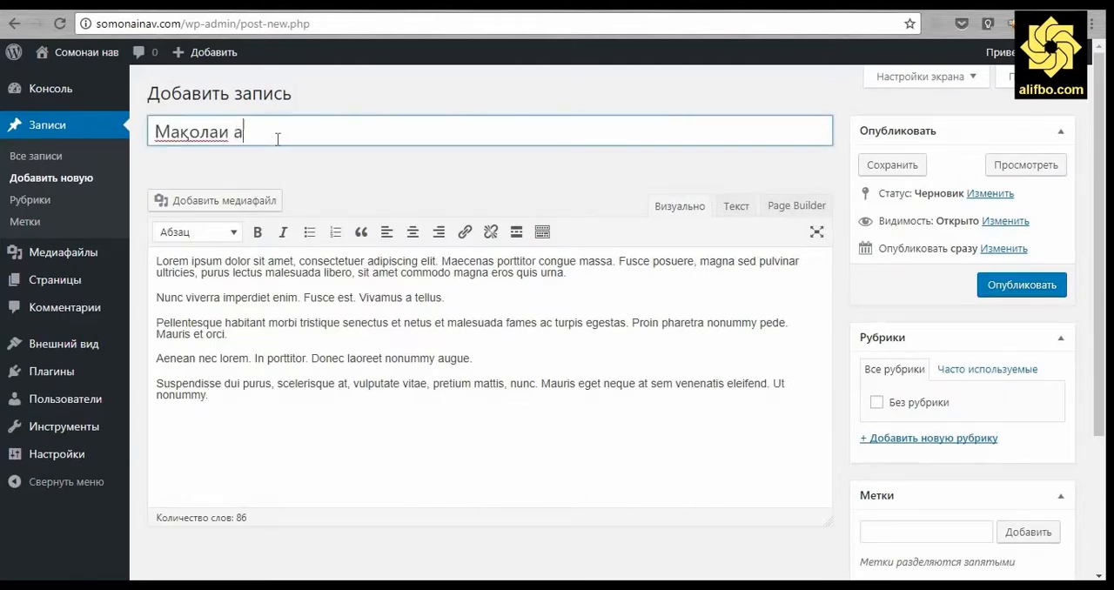
left_click(842, 320)
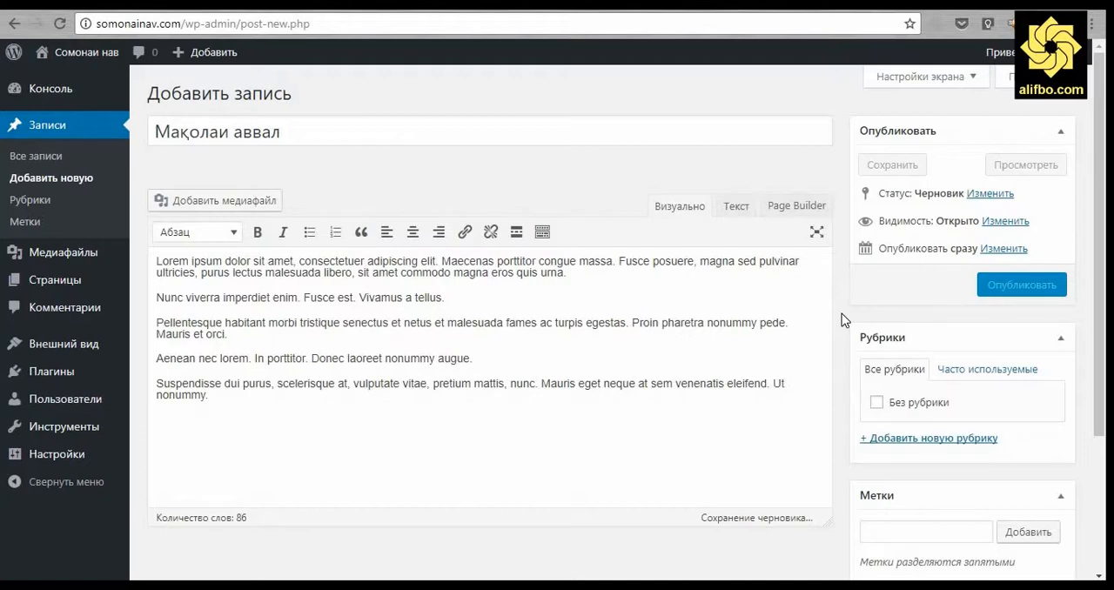
Add a new post category named "Категорияи 1" and assign it to the post.
scroll(841, 313, "down", 3)
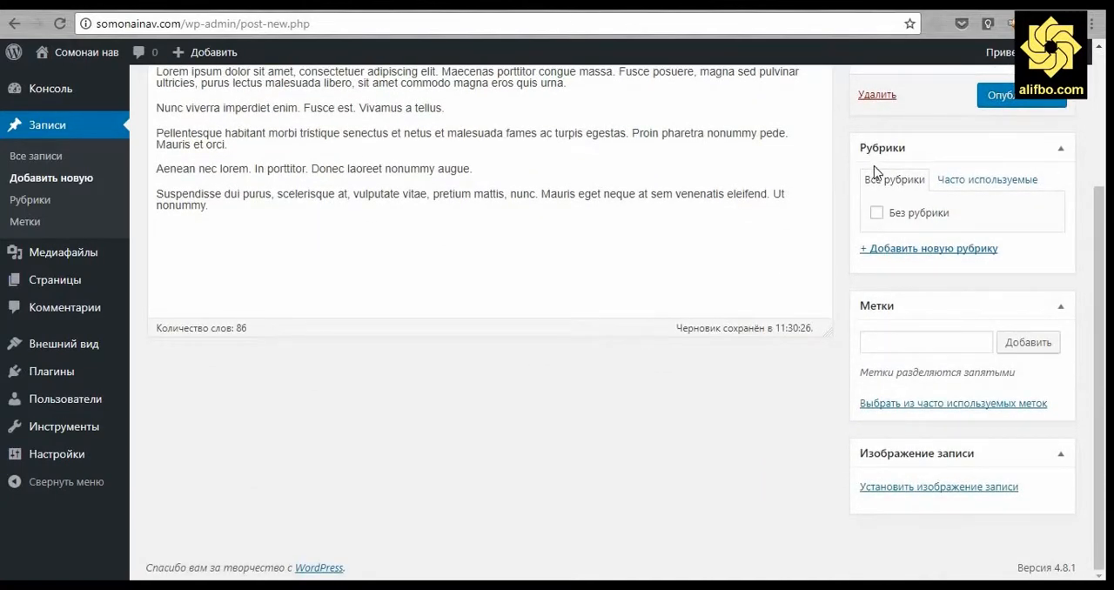
left_click(899, 252)
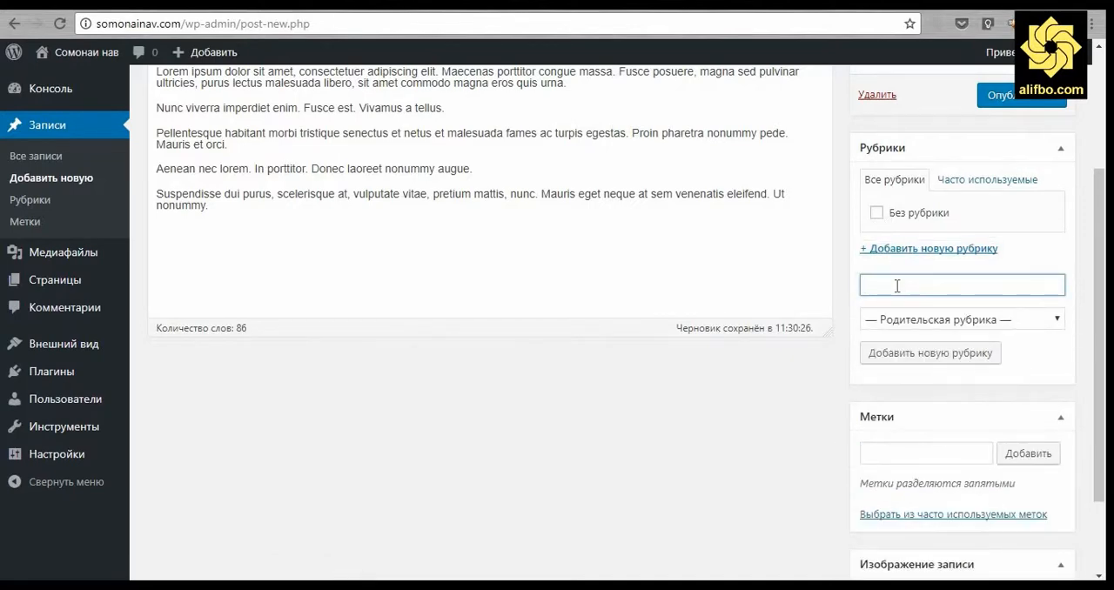
type("Категорияи 1")
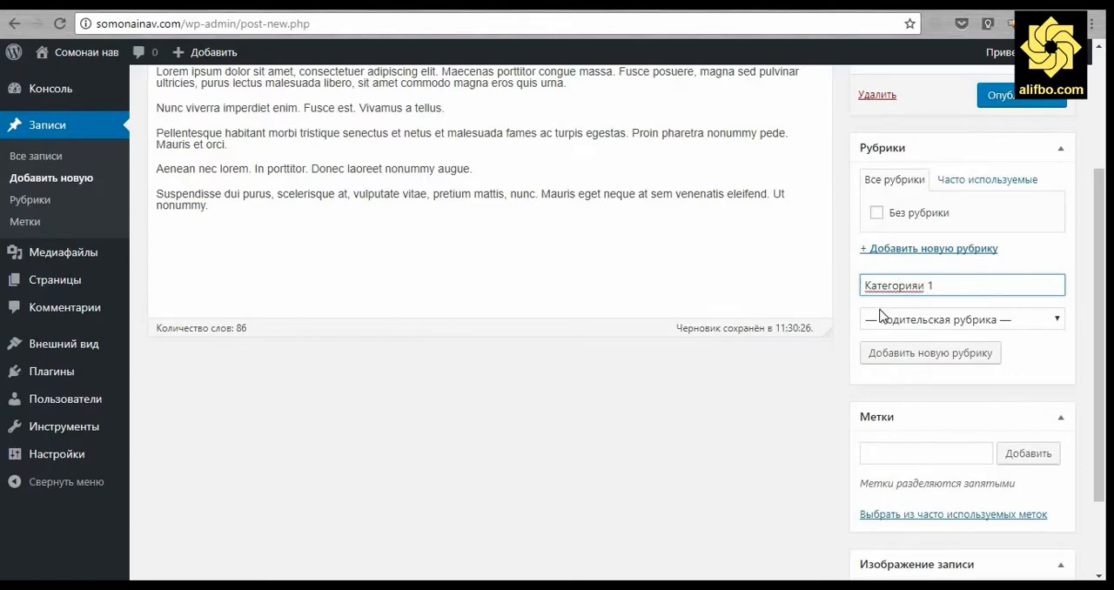
key("Return")
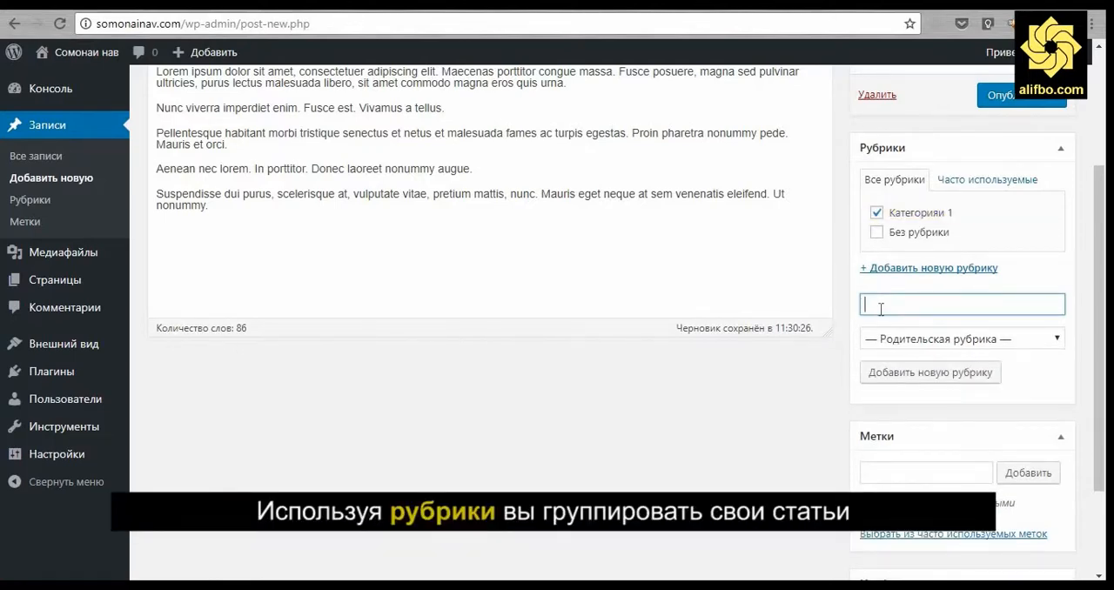
Add the tags "мақола" and "якум" to the post.
left_click(865, 472)
scroll(779, 458, "down", 2)
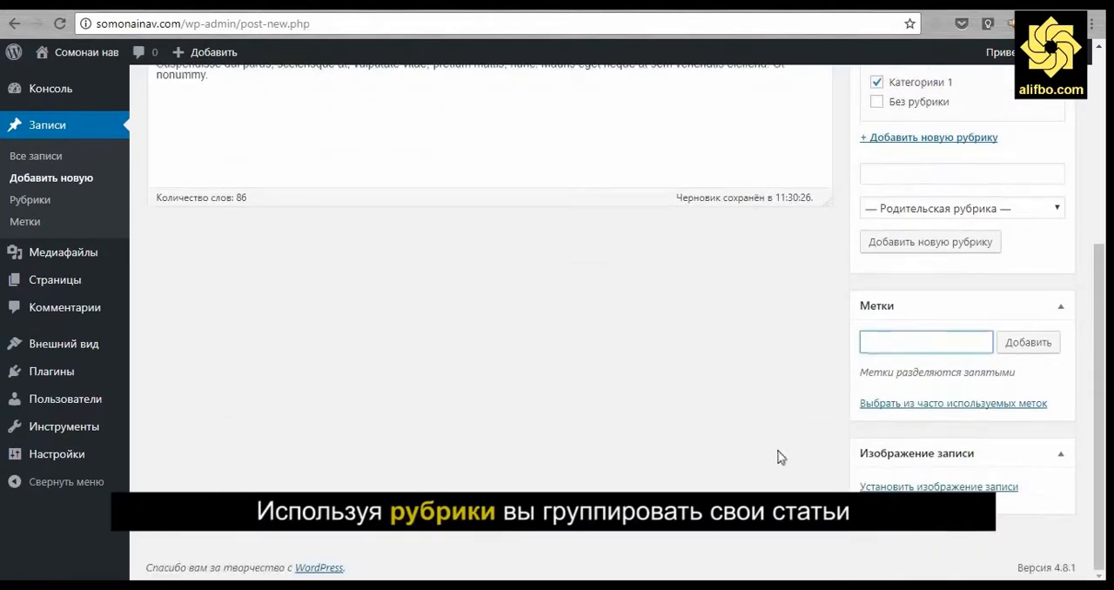
type("мако")
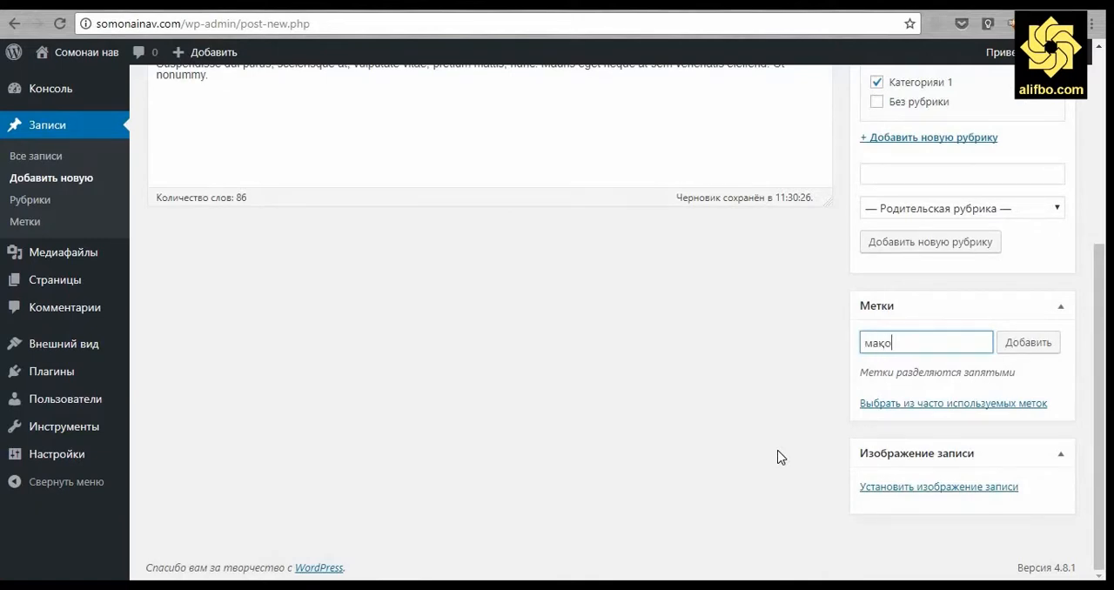
type("ла")
key("Return")
type("я")
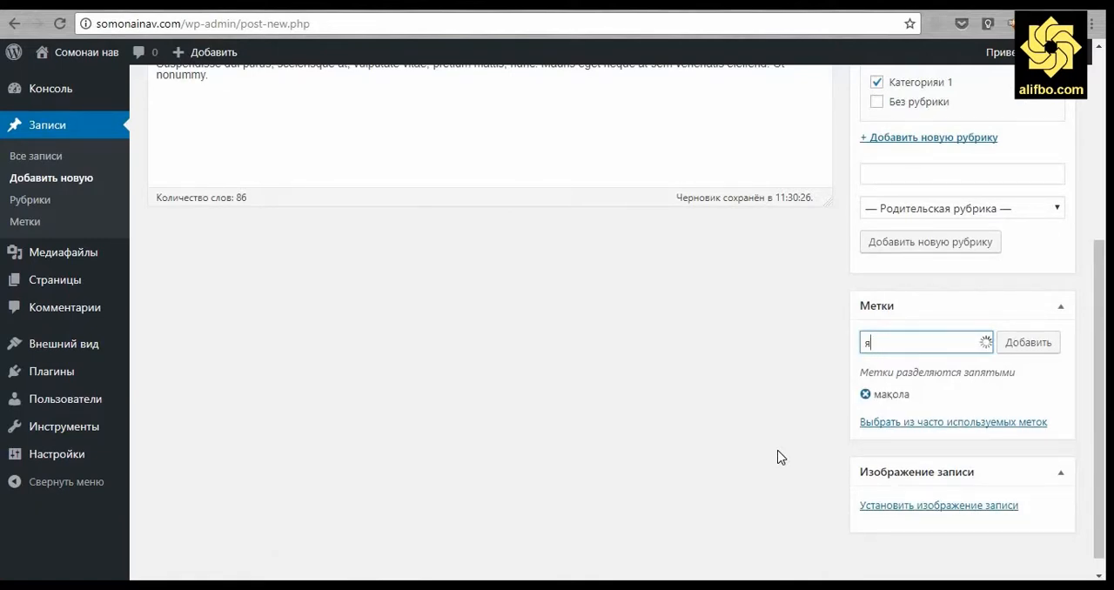
type("кум")
key("Return")
Upload the image "1. Server" from E:\Work\ALIFBO\Images\Photos\edited and set it as the post's featured image.
scroll(607, 348, "down", 2)
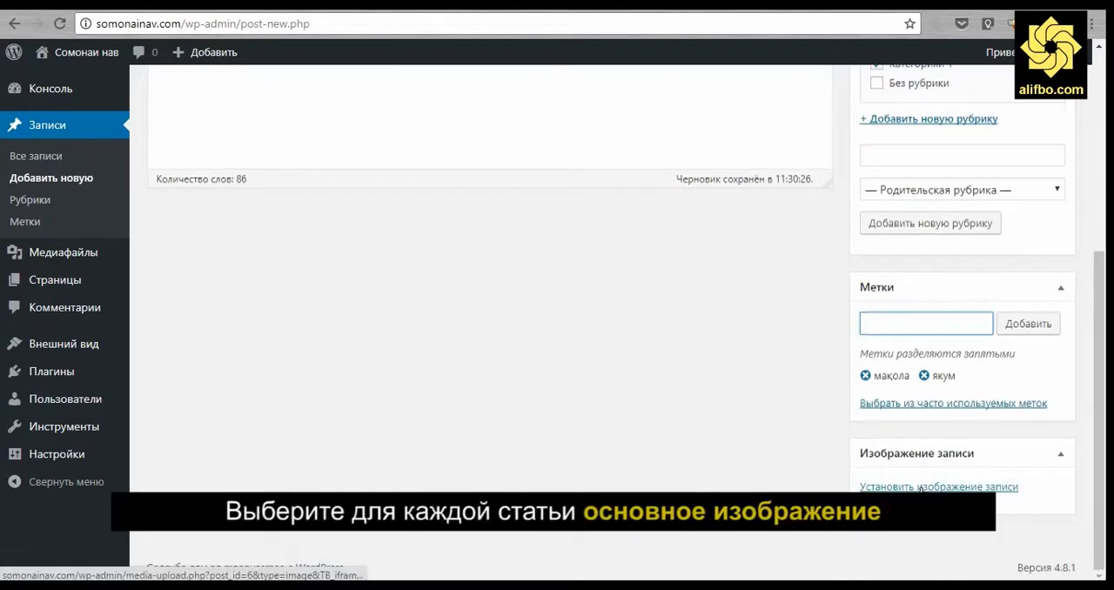
left_click(920, 488)
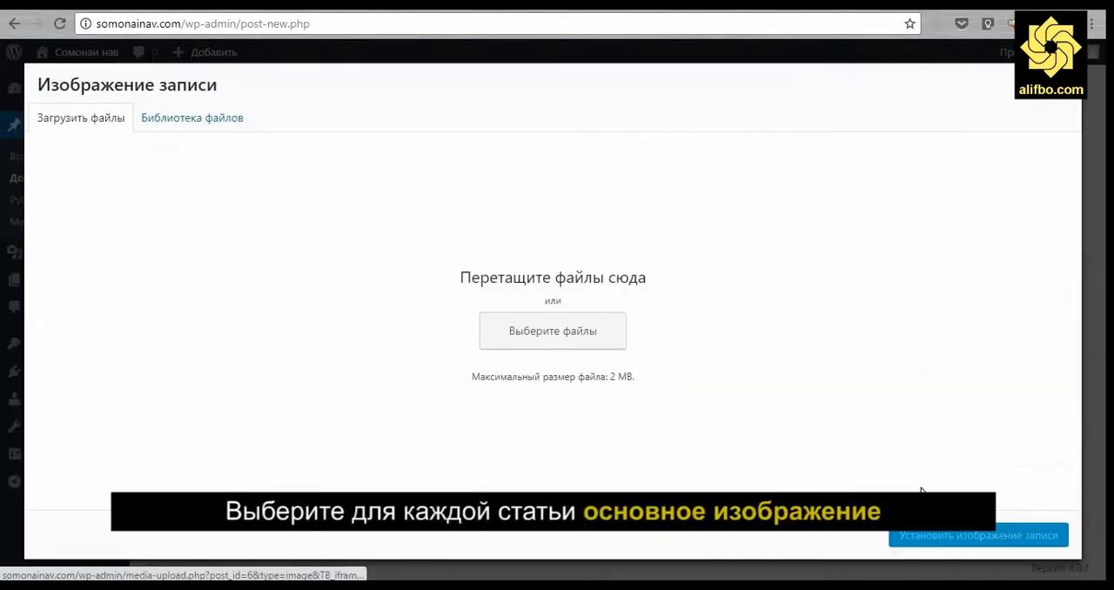
left_click(586, 339)
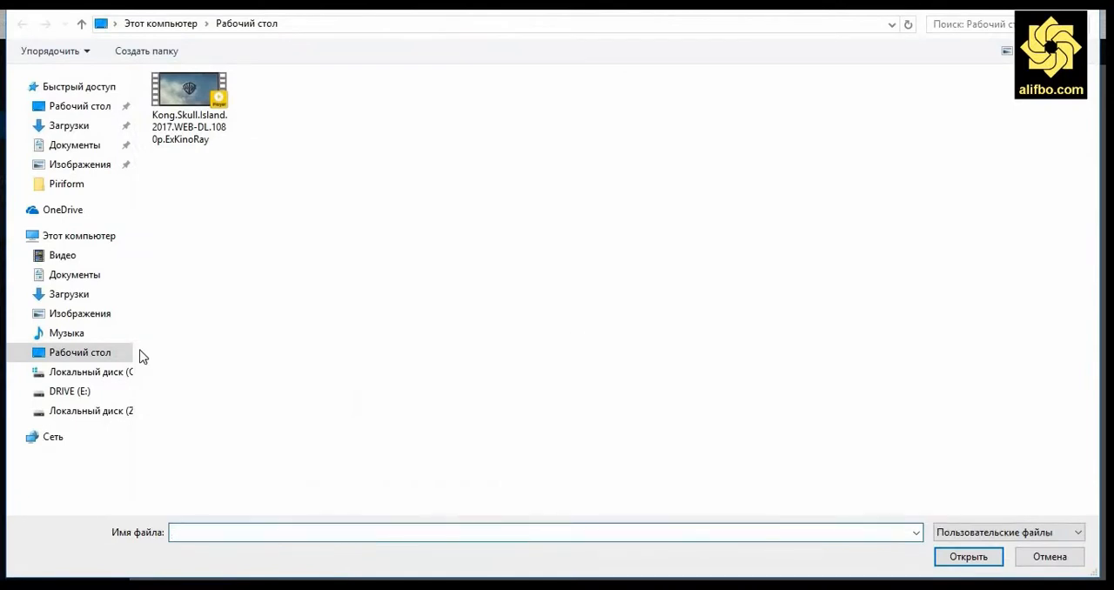
left_click(68, 391)
left_click(199, 291)
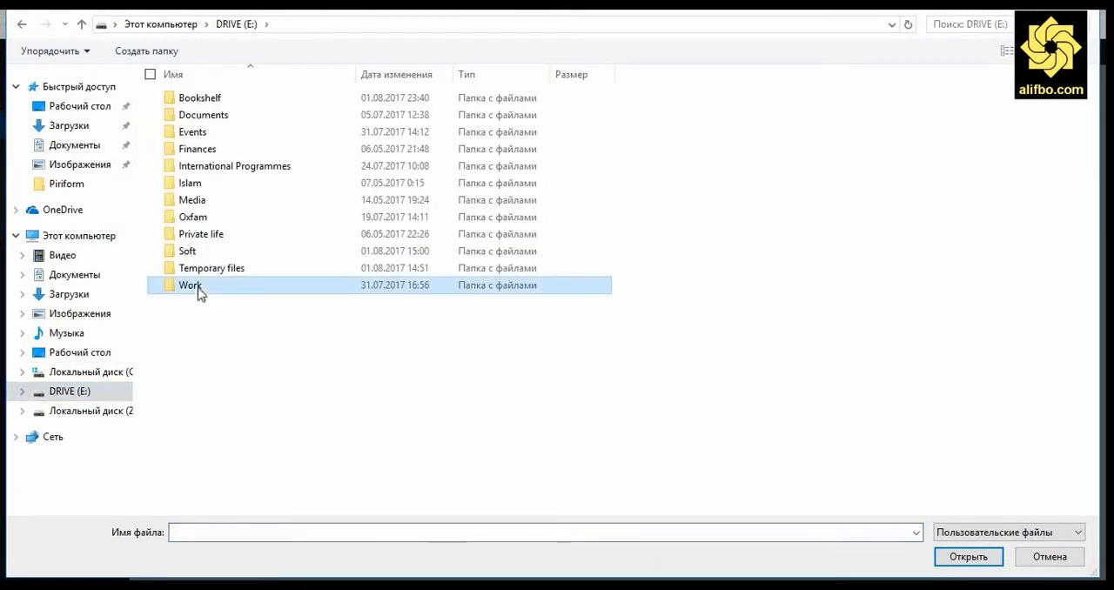
double_click(199, 290)
double_click(176, 122)
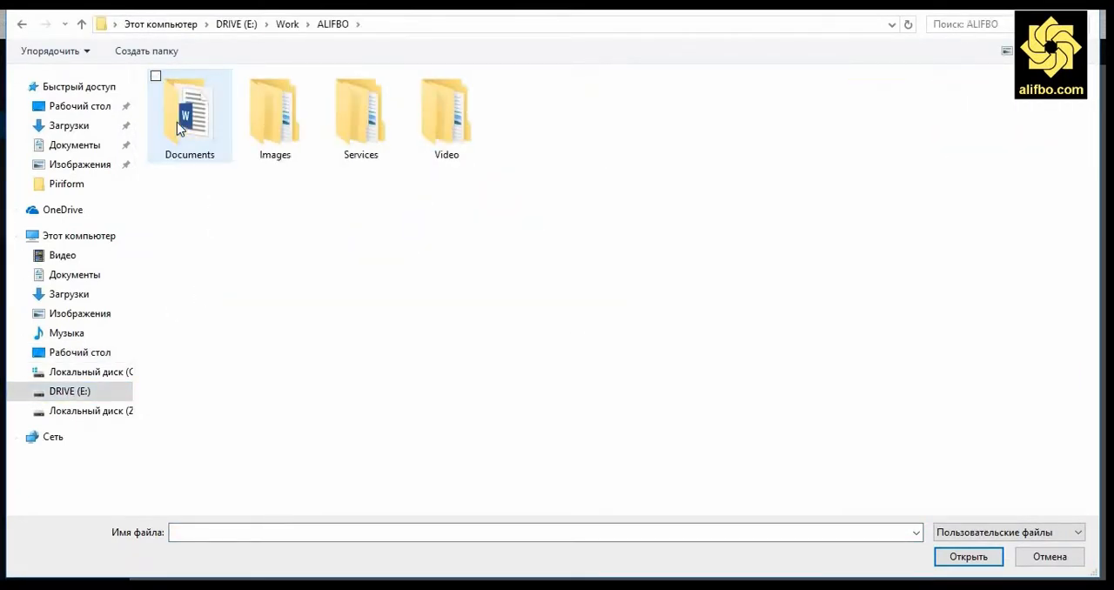
double_click(261, 119)
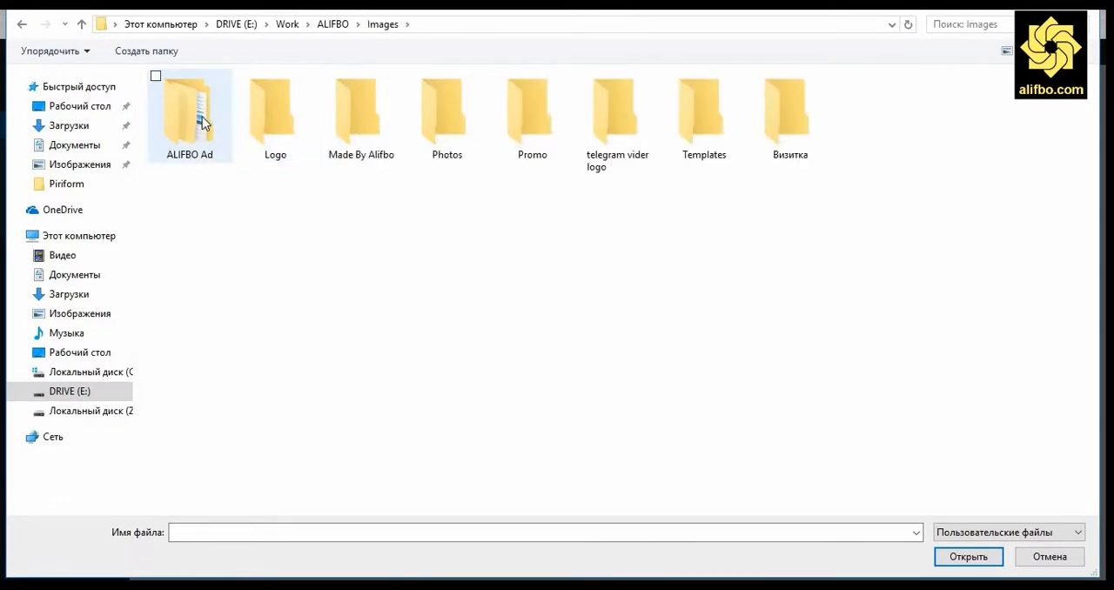
double_click(437, 107)
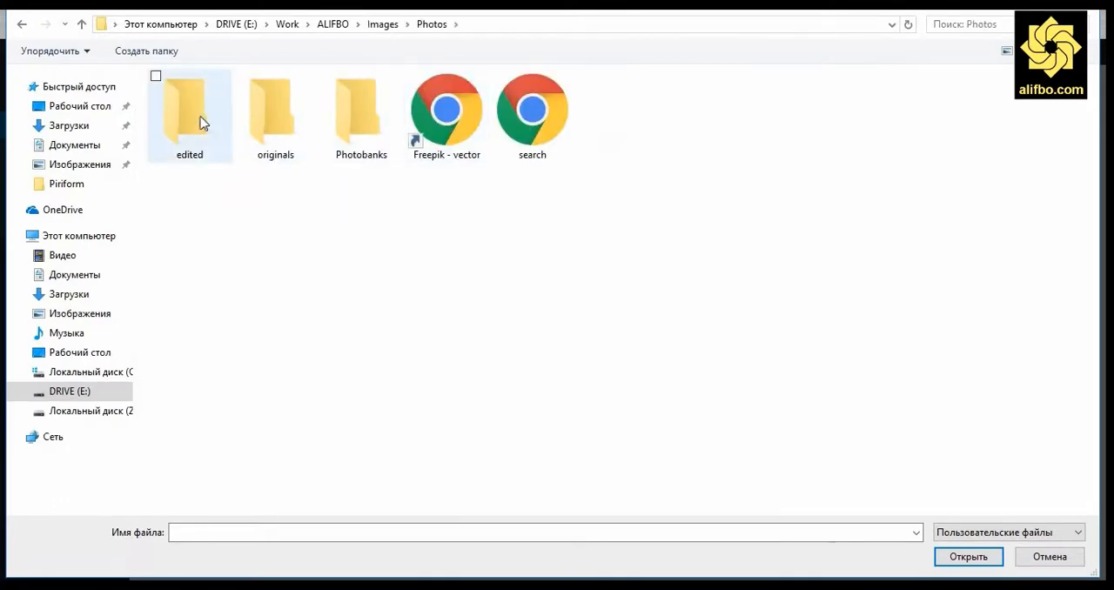
double_click(199, 122)
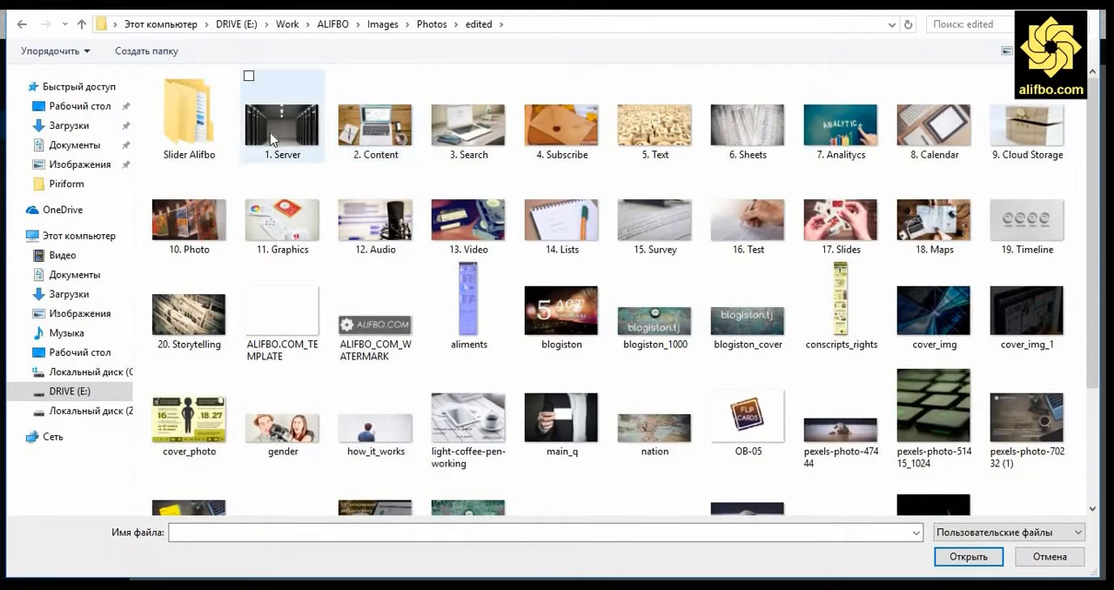
double_click(272, 140)
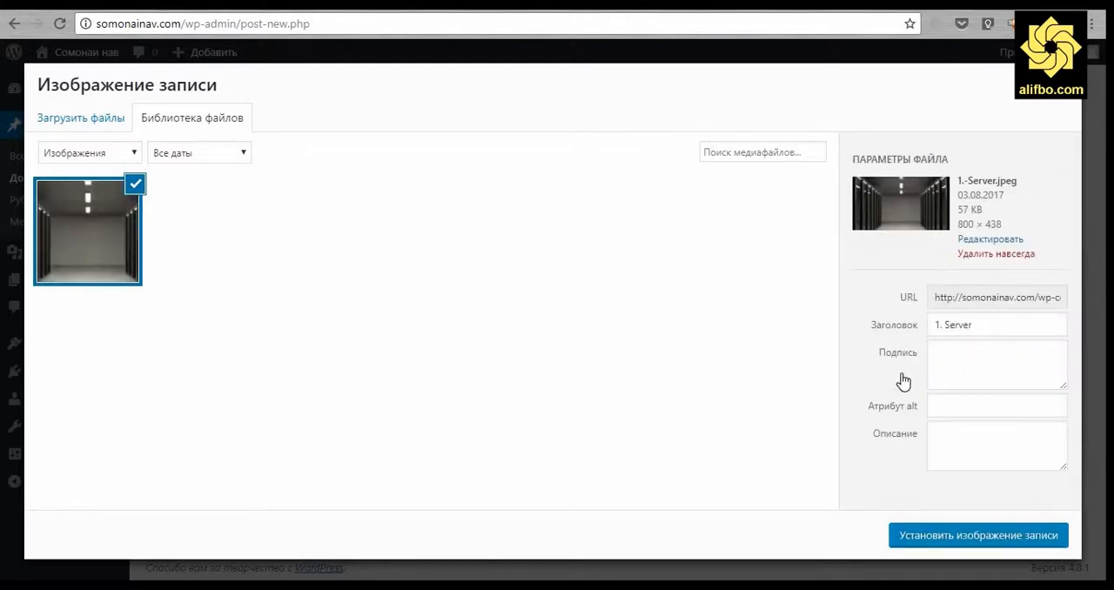
left_click(943, 543)
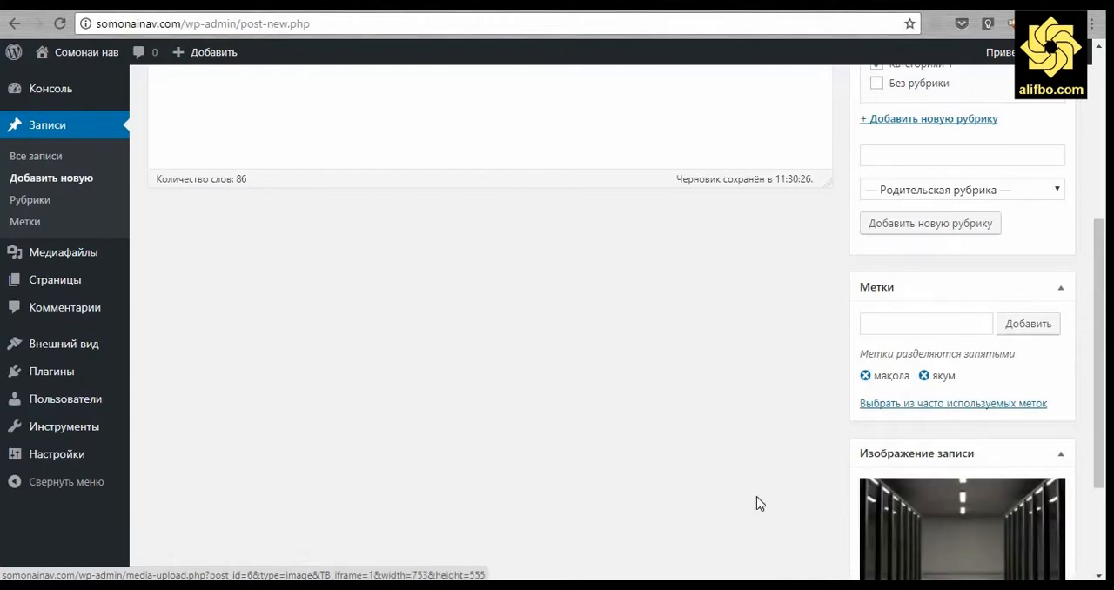
Move the featured image box (Изображение записи) above the categories box and on to the top of the sidebar, above Опубликовать.
left_click_drag(902, 443, 923, 112)
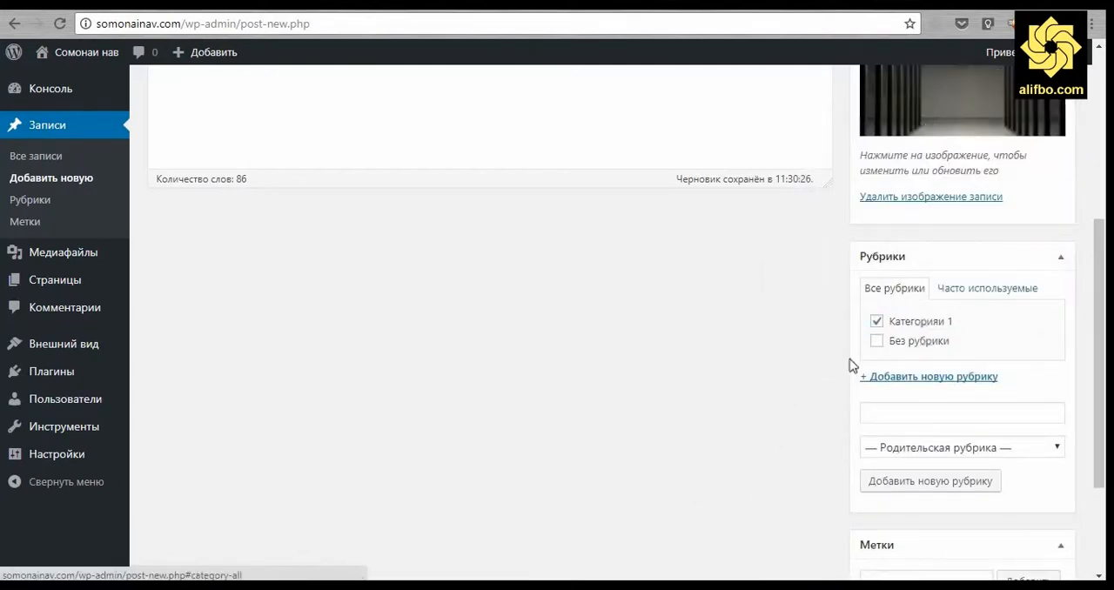
scroll(852, 365, "up", 4)
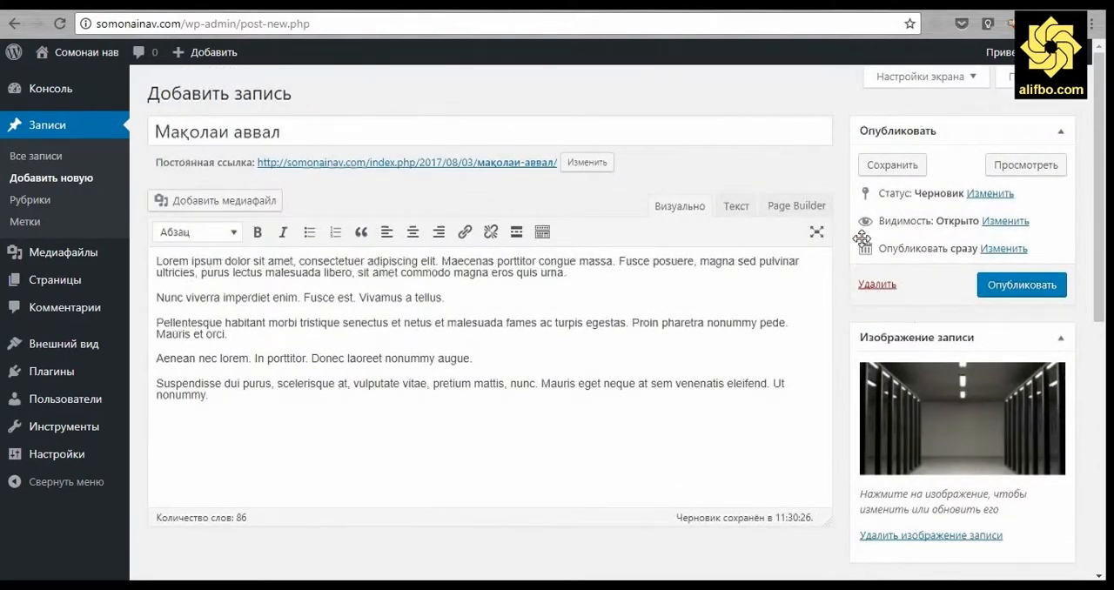
left_click_drag(916, 338, 925, 140)
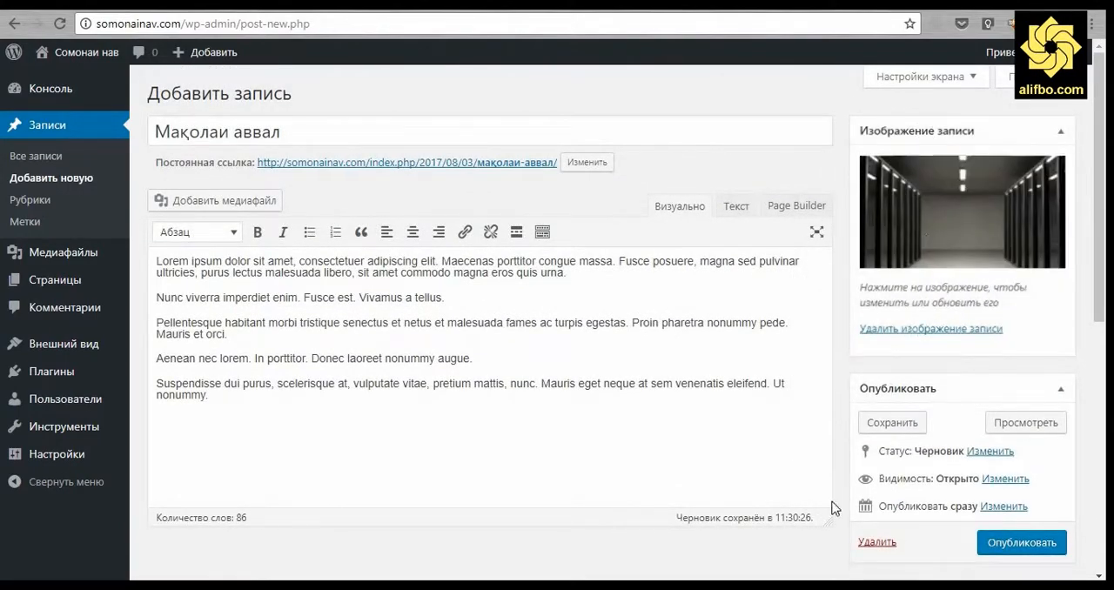
scroll(827, 502, "down", 5)
scroll(816, 495, "up", 5)
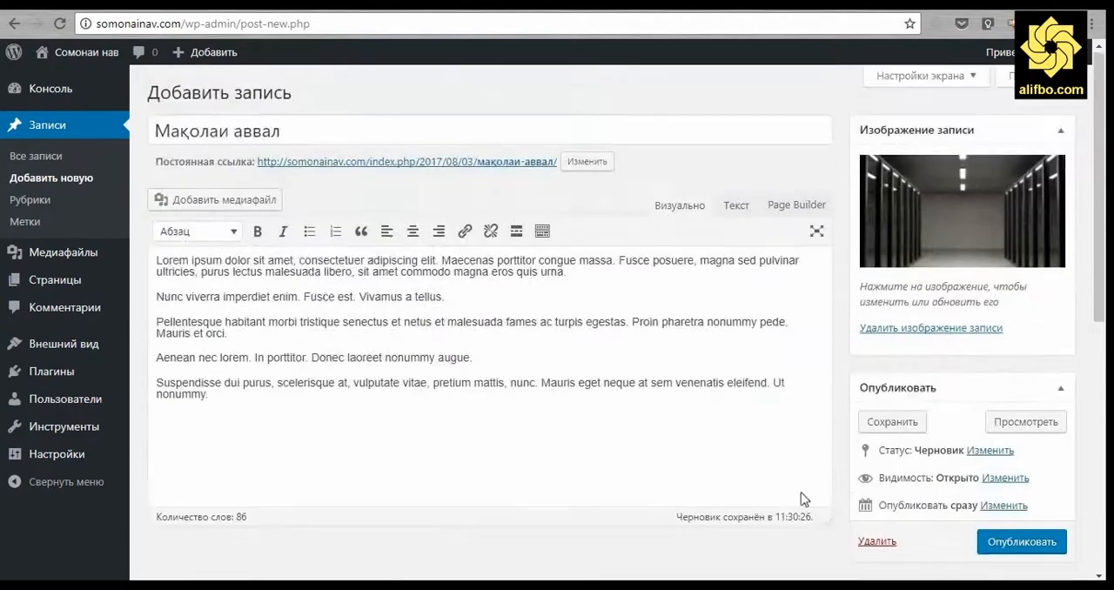
Add an empty line before the body text, then upload the image "2. Content" and make it the only selected media file.
left_click(154, 262)
key("Return")
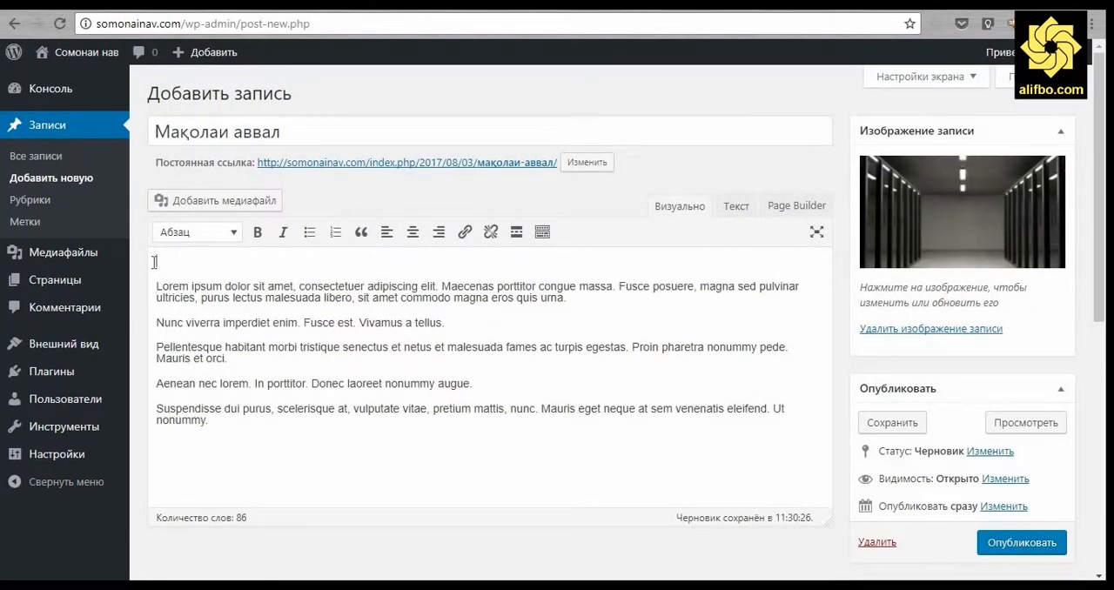
left_click(219, 202)
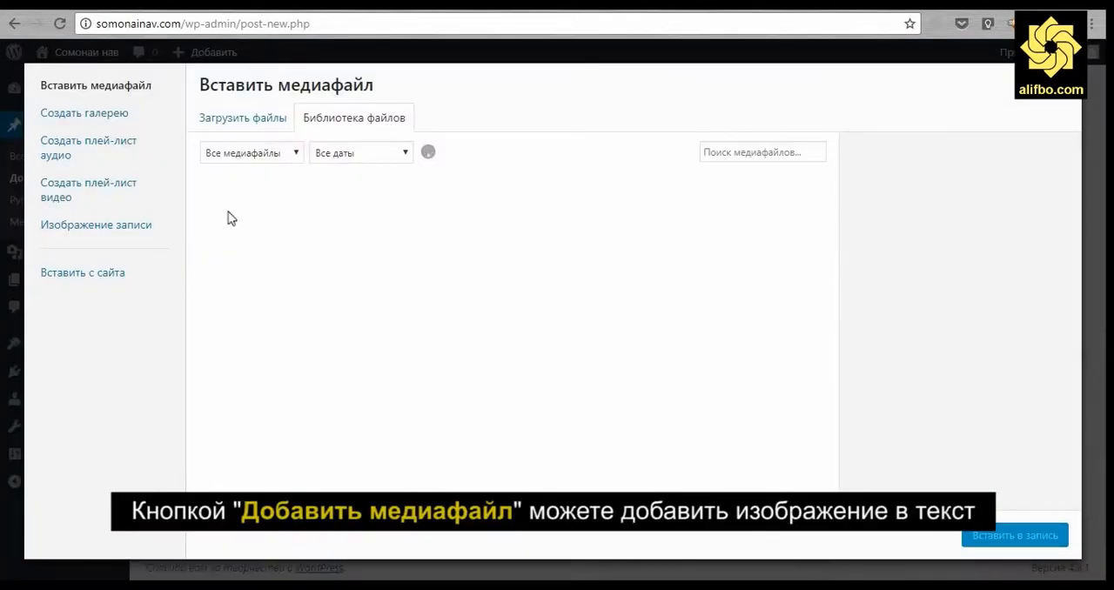
left_click(244, 232)
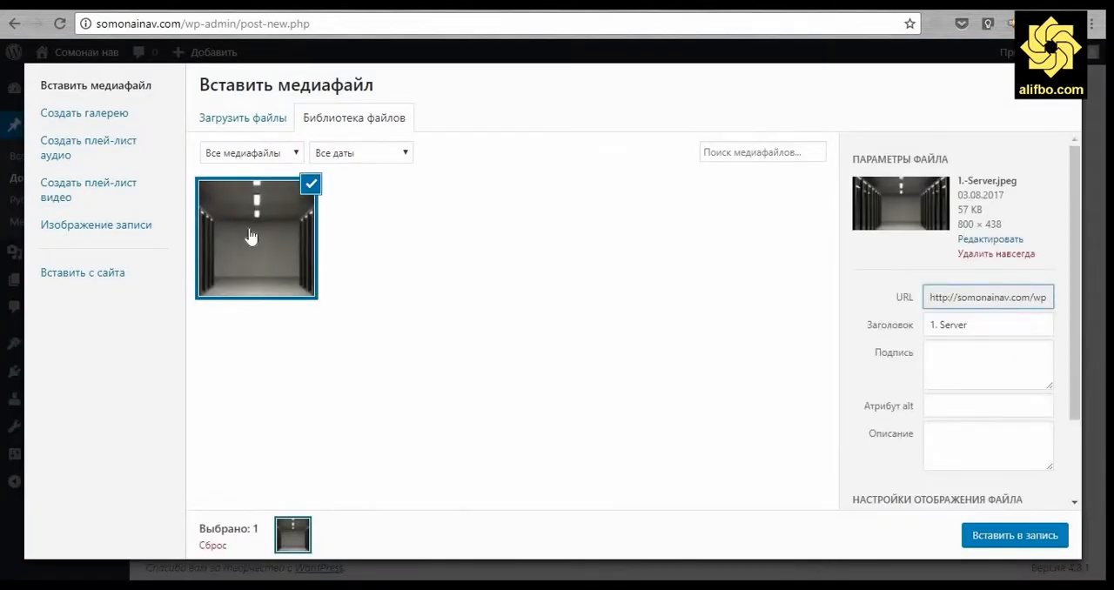
left_click(252, 126)
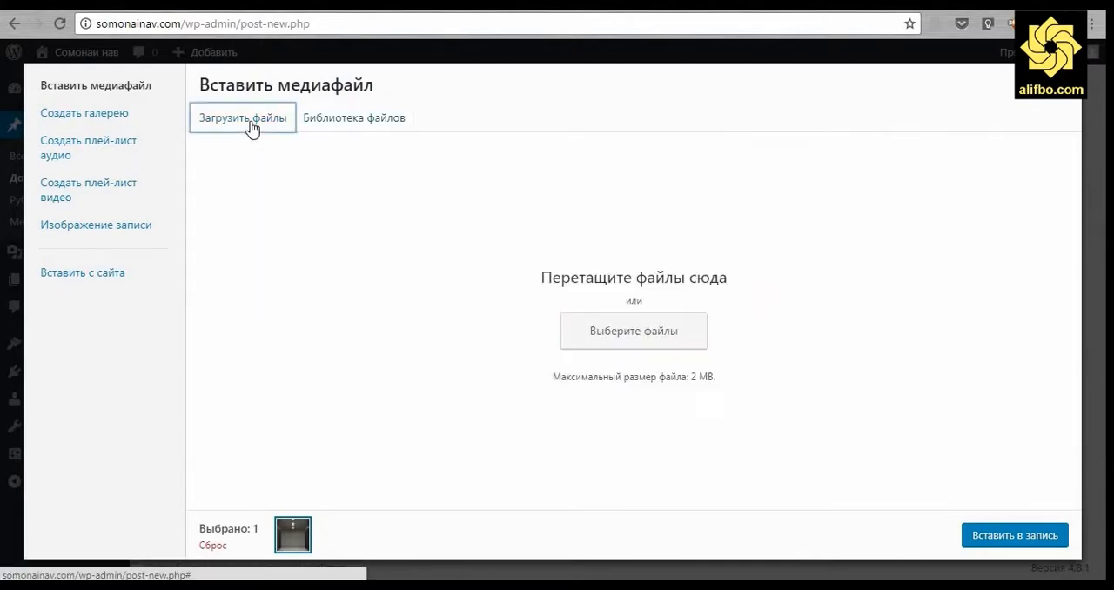
left_click(663, 344)
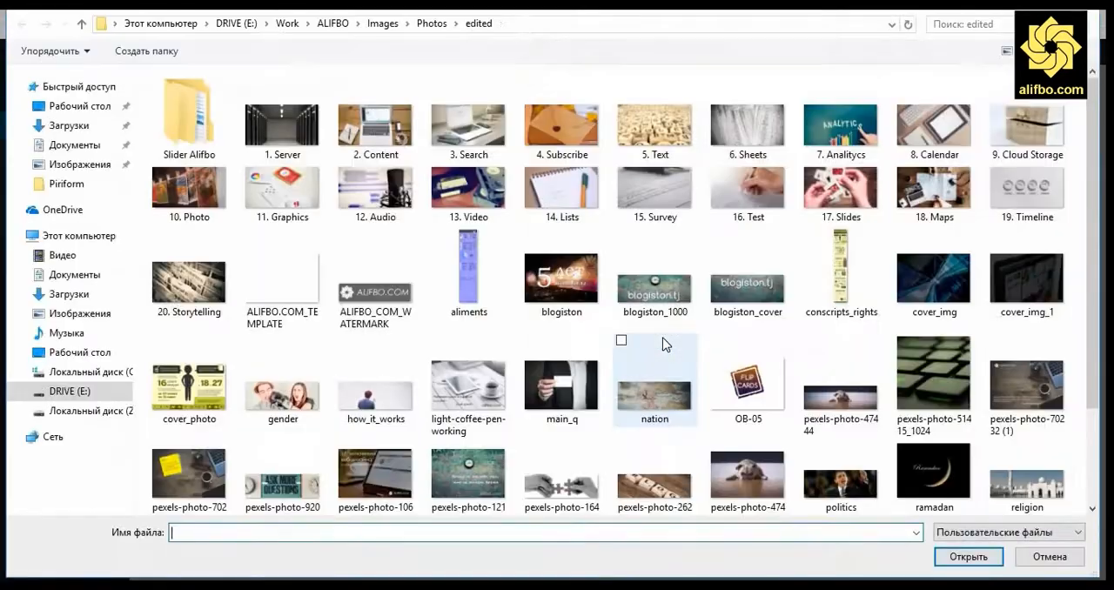
double_click(374, 131)
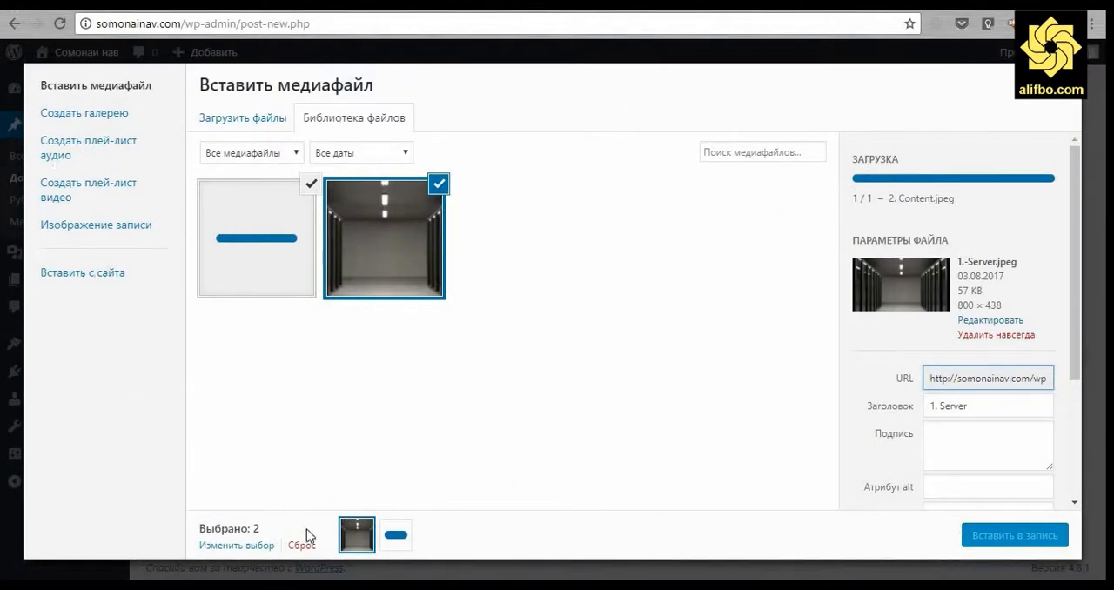
left_click(301, 546)
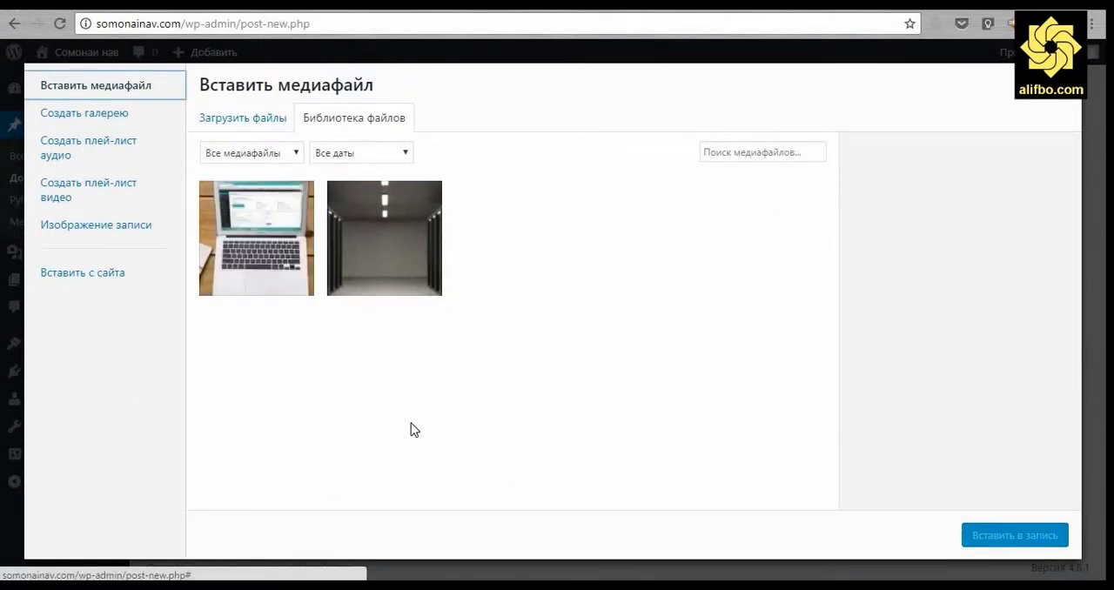
left_click(261, 259)
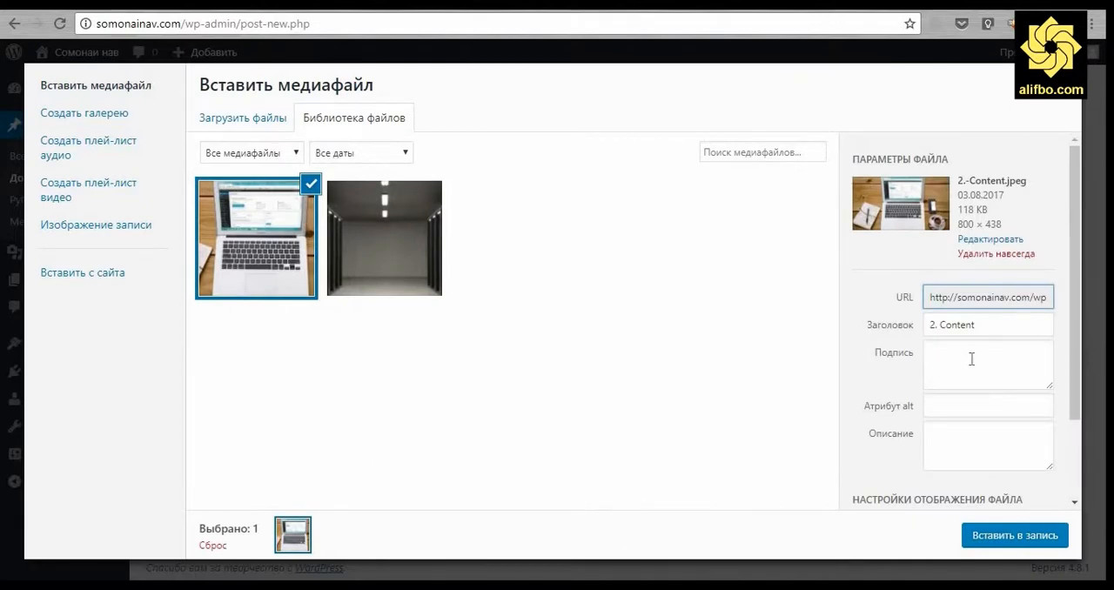
Insert the selected laptop image into the post with alignment Слева, link Нет and size Средний – 300 × 164.
scroll(970, 357, "down", 2)
left_click(954, 430)
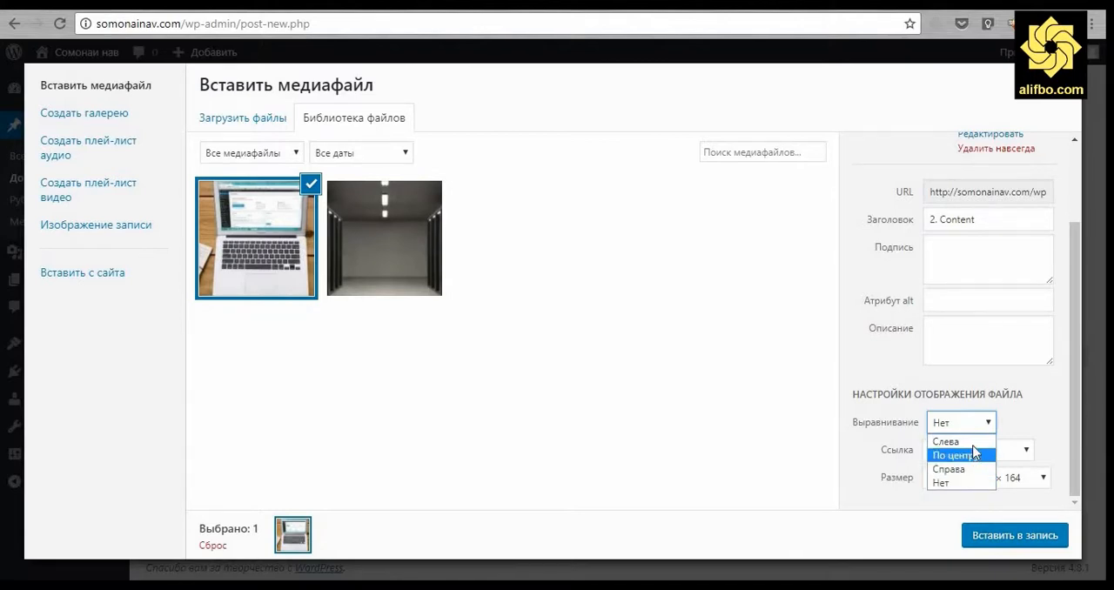
left_click(961, 441)
left_click(961, 452)
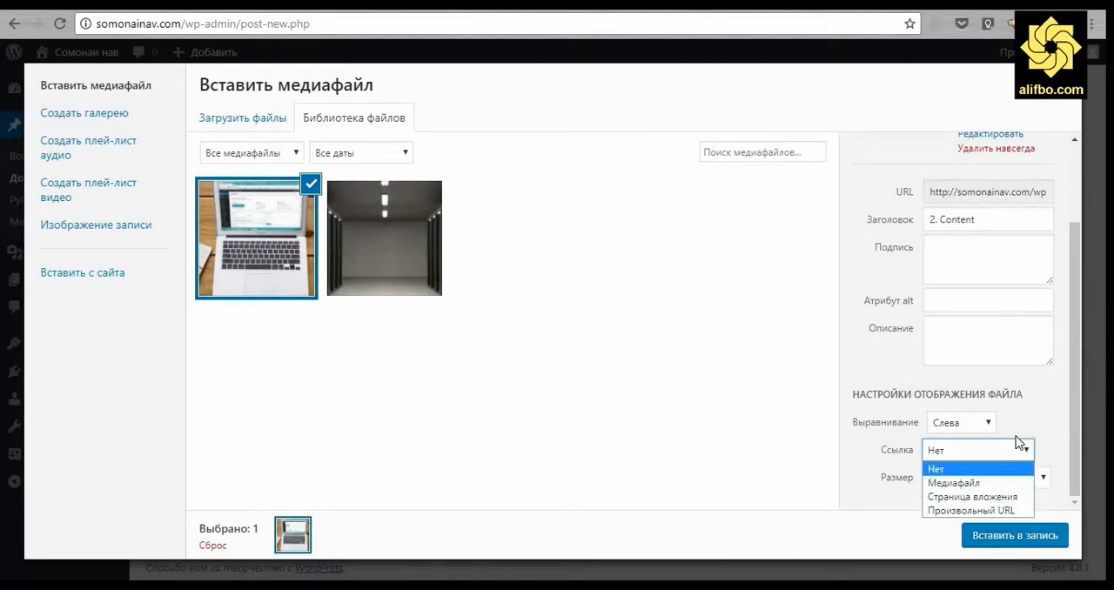
left_click(962, 471)
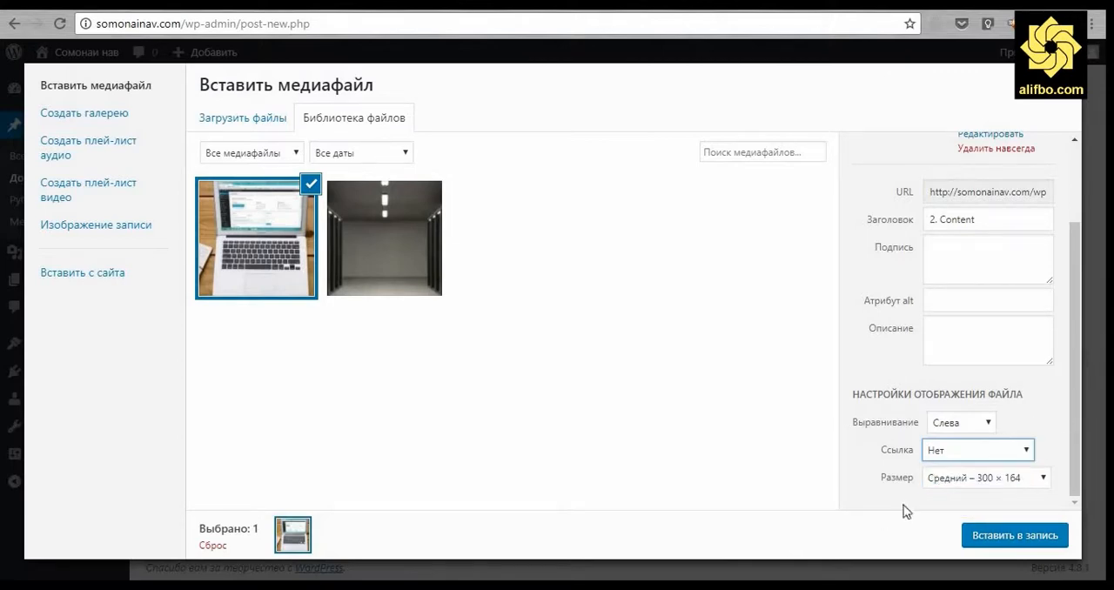
left_click(965, 481)
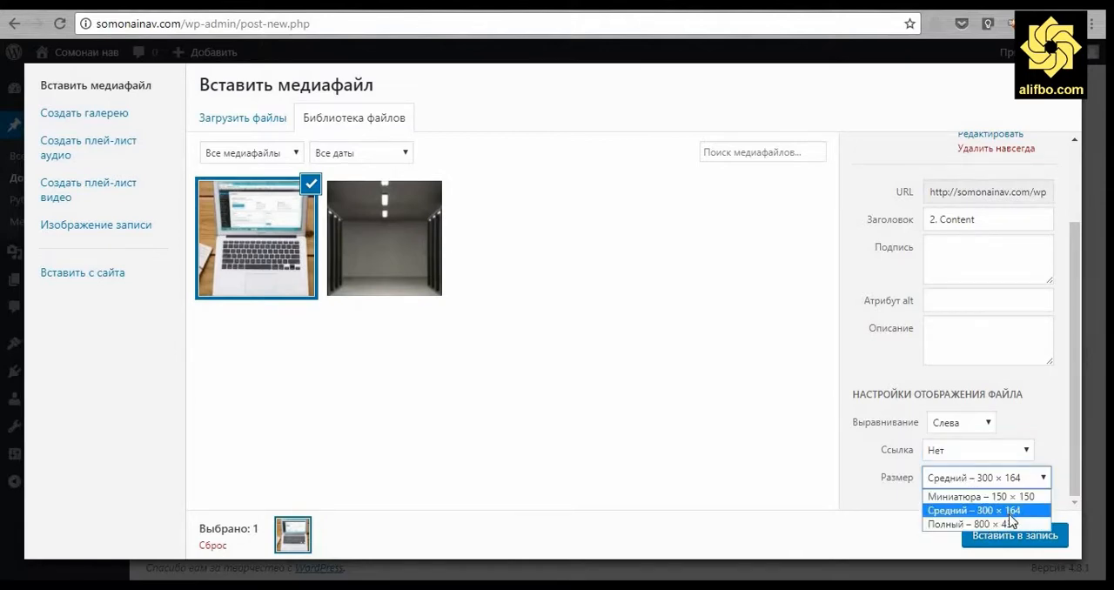
left_click(1008, 509)
left_click(1013, 536)
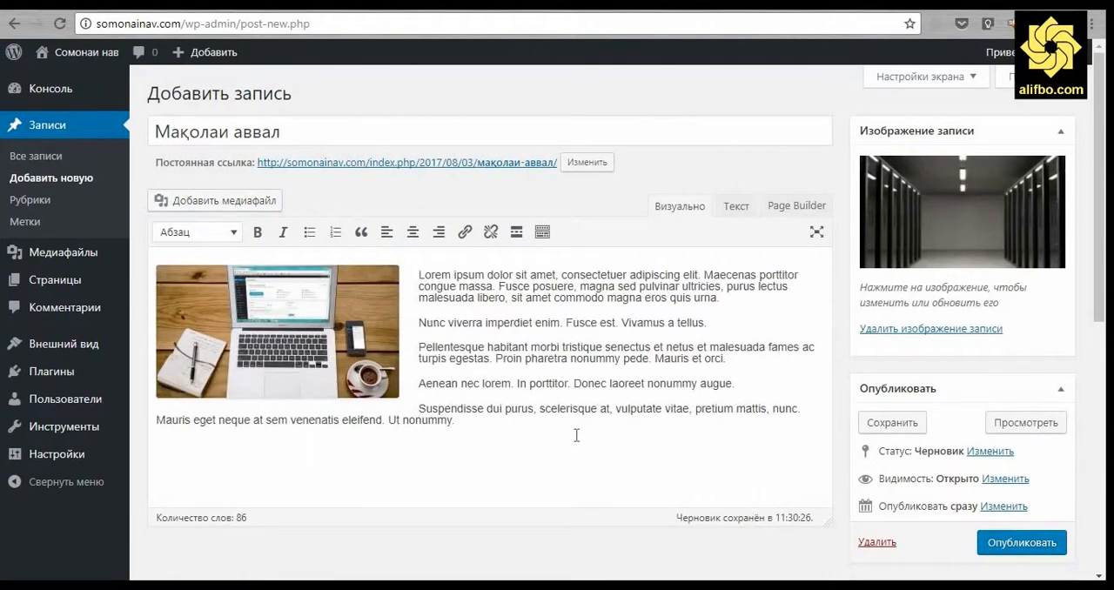
left_click(520, 492)
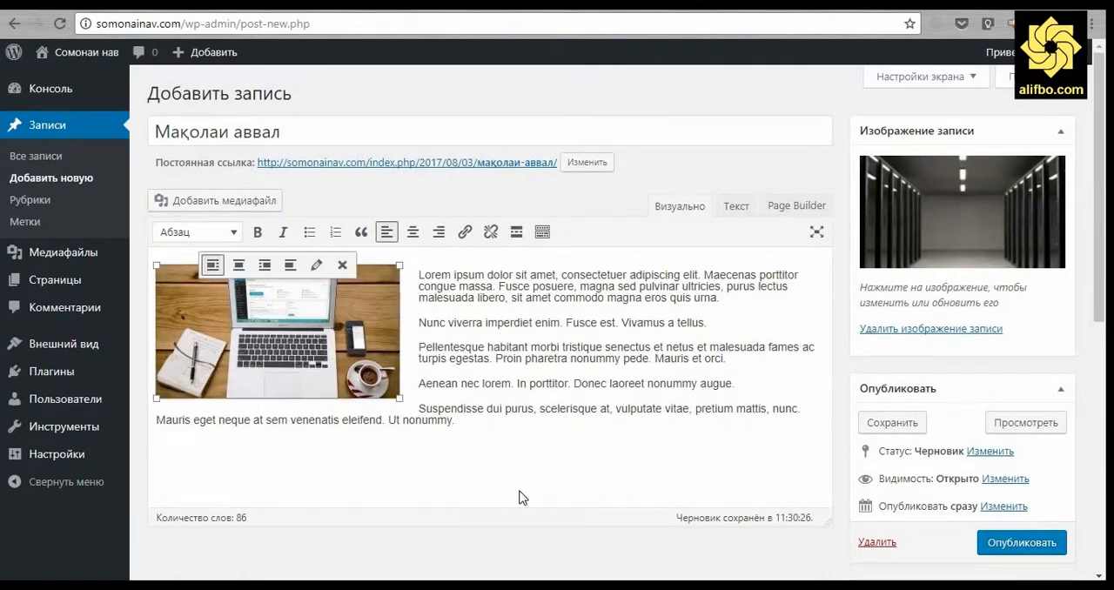
Try scaling the laptop image in the post down by its corner handle, and undo the resize.
left_click(511, 383)
left_click(356, 329)
left_click_drag(402, 401, 331, 360)
key("ctrl+z")
left_click(488, 371)
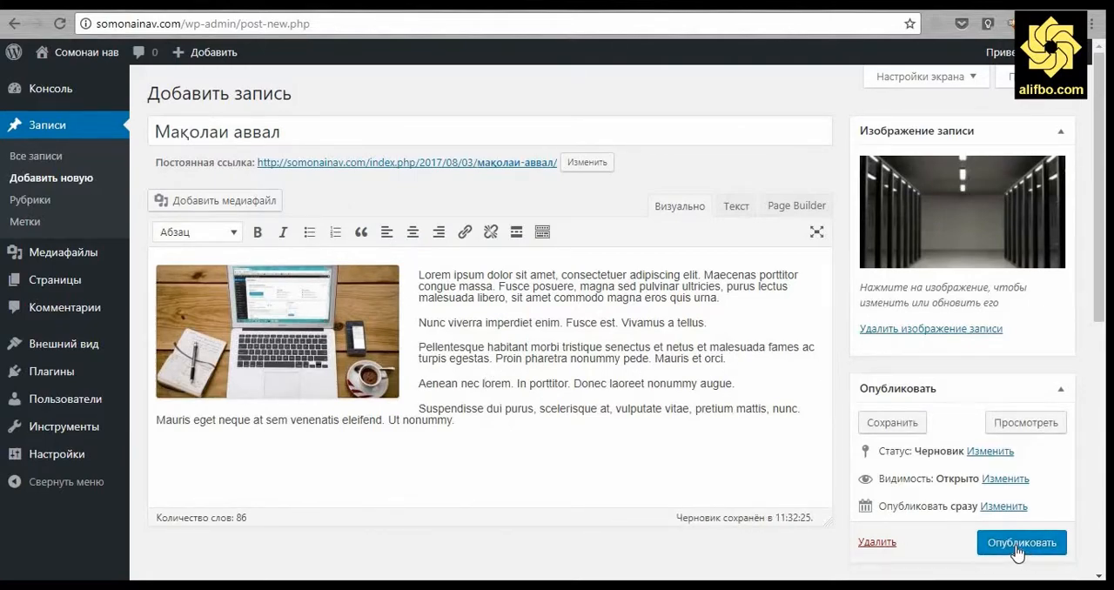
Publish the post Мақолаи аввал and examine its title, inline image, text and tags on the public page.
left_click(1016, 544)
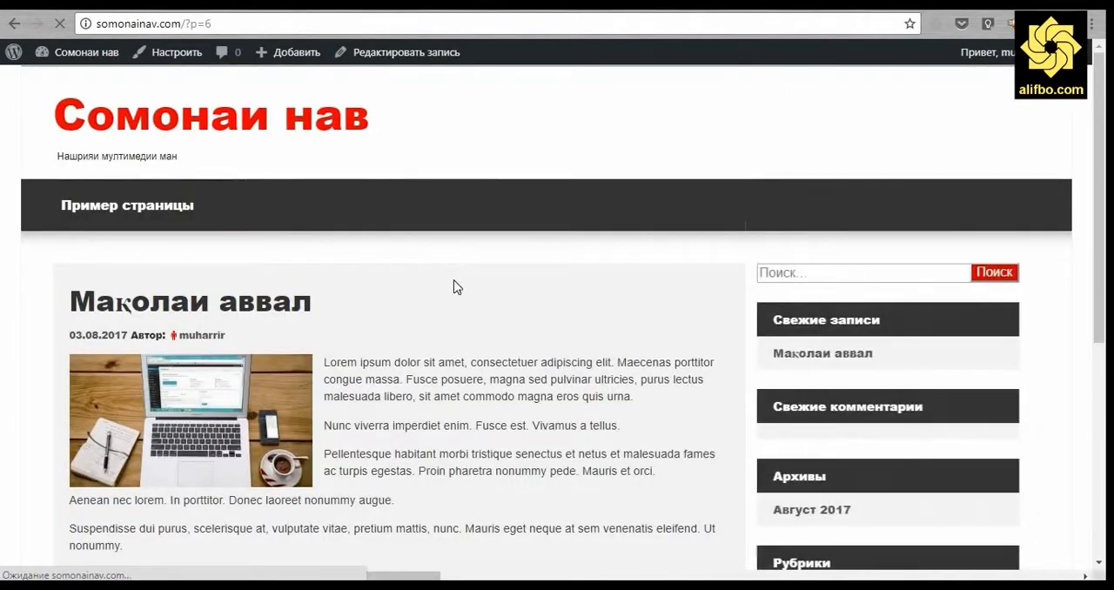
scroll(461, 304, "down", 2)
scroll(463, 306, "down", 1)
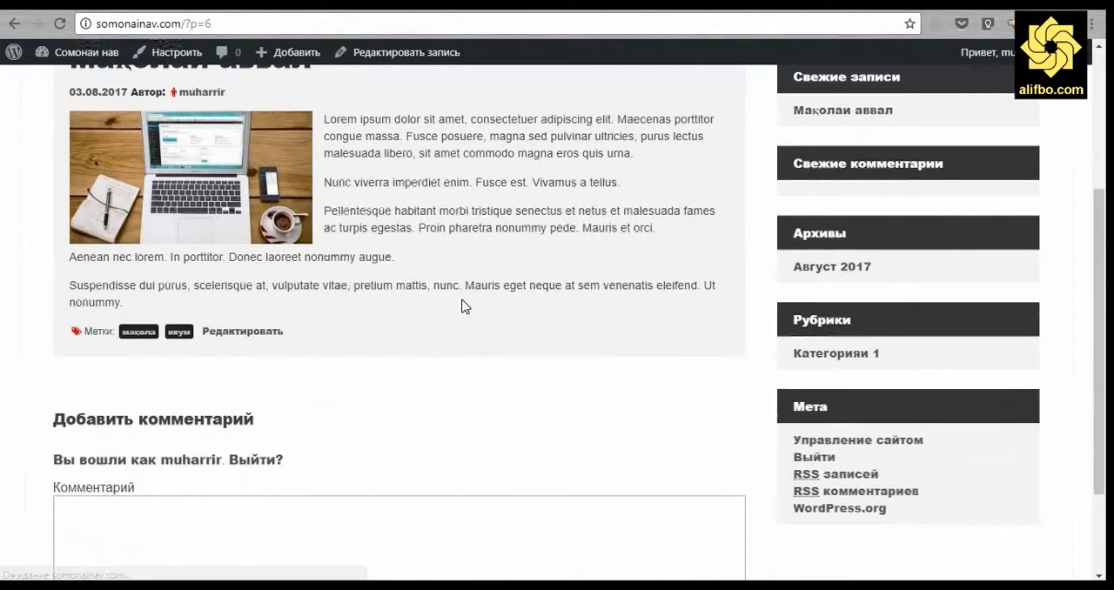
scroll(463, 306, "up", 1)
scroll(463, 305, "up", 1)
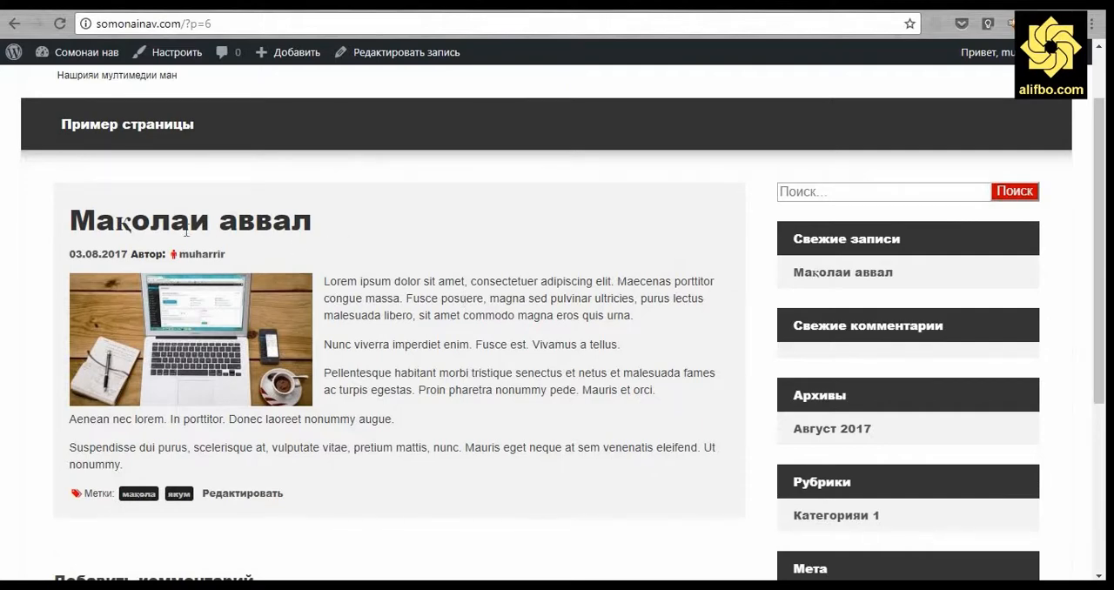
mouse_move(312, 223)
left_mouse_down()
mouse_move(73, 228)
mouse_move(248, 228)
mouse_move(321, 241)
left_mouse_up()
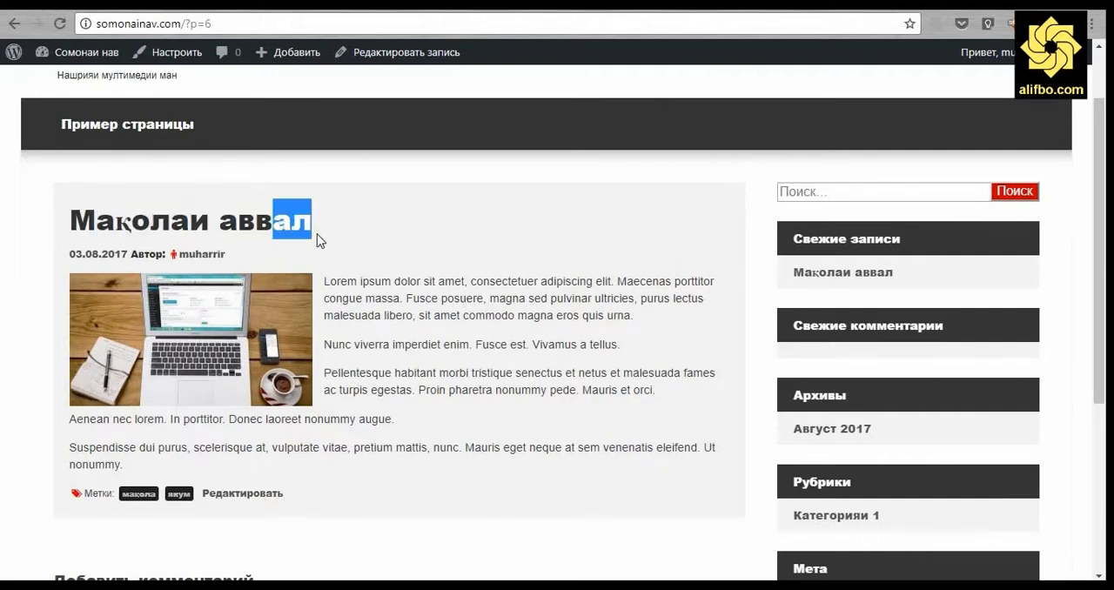
scroll(428, 336, "down", 3)
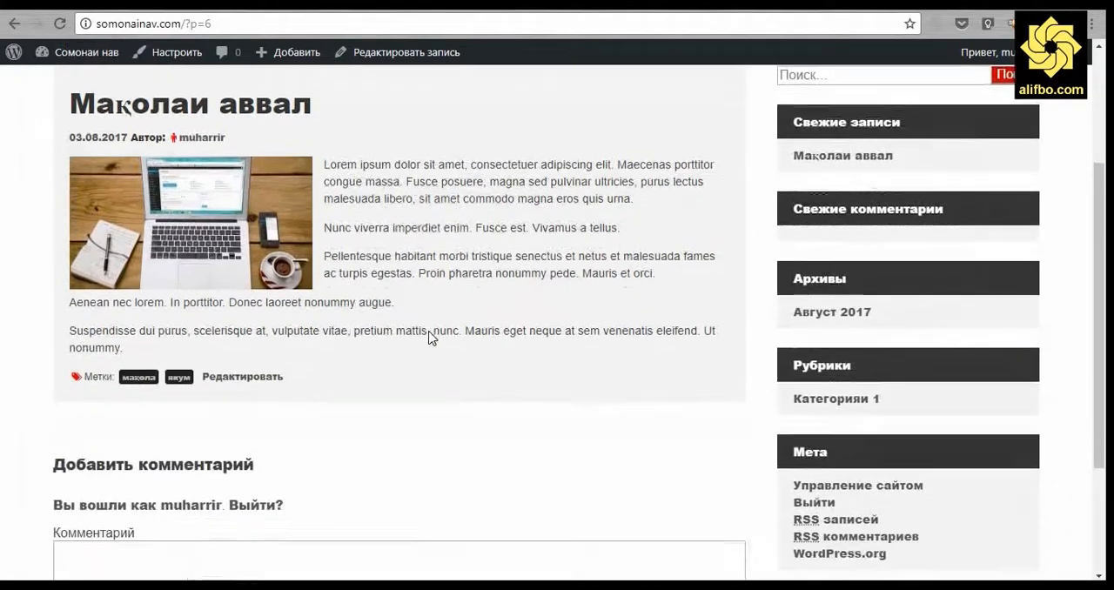
scroll(430, 318, "up", 4)
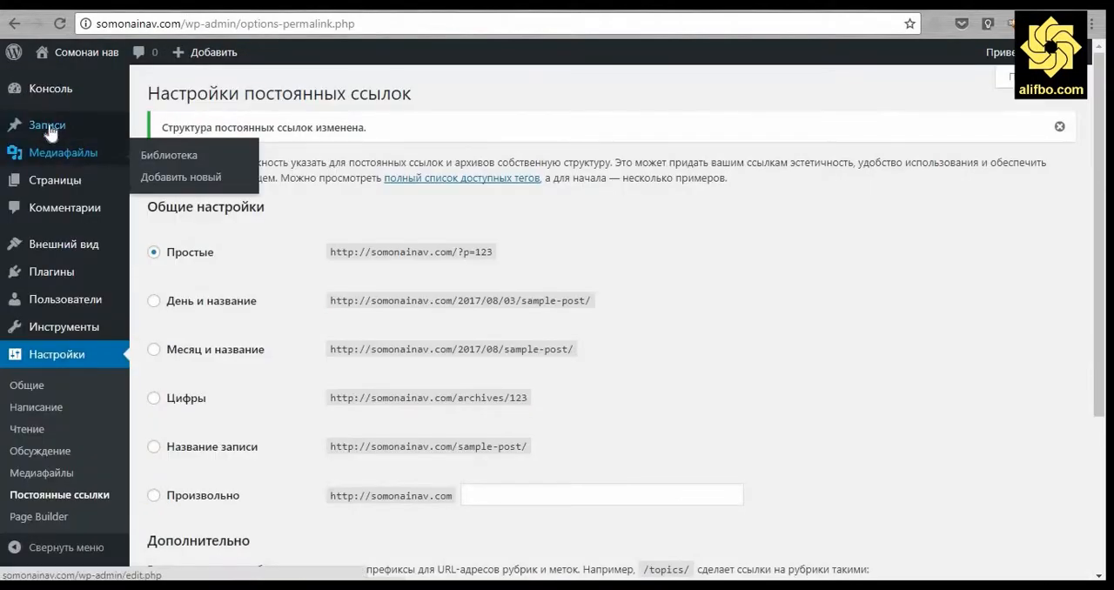
Go to the list of all posts and examine the bulk actions available for the selected post Мақолаи аввал.
left_click(165, 127)
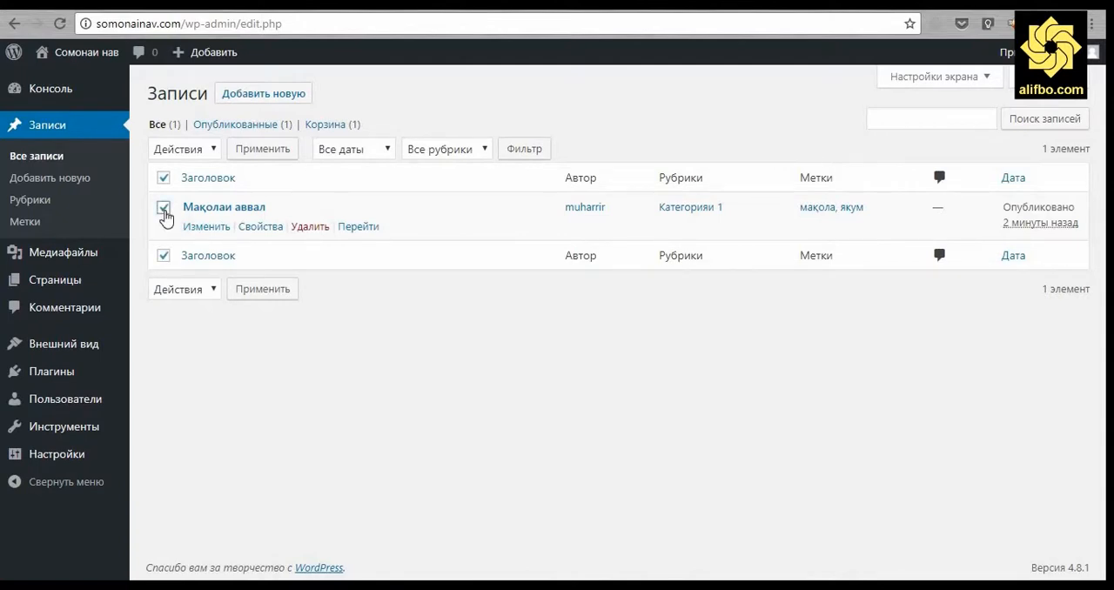
left_click(214, 150)
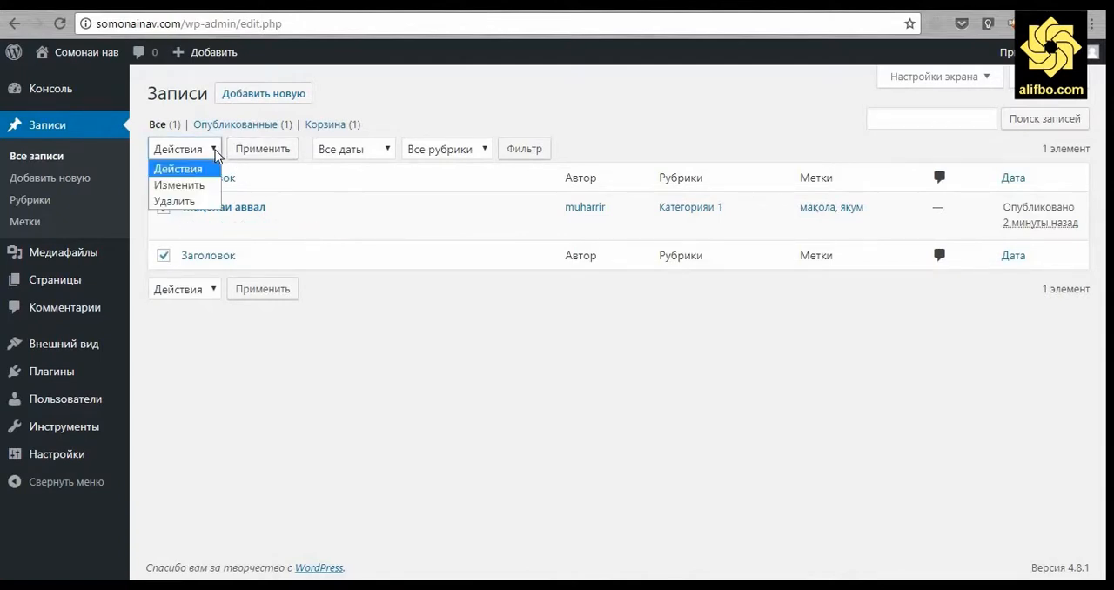
left_click(495, 106)
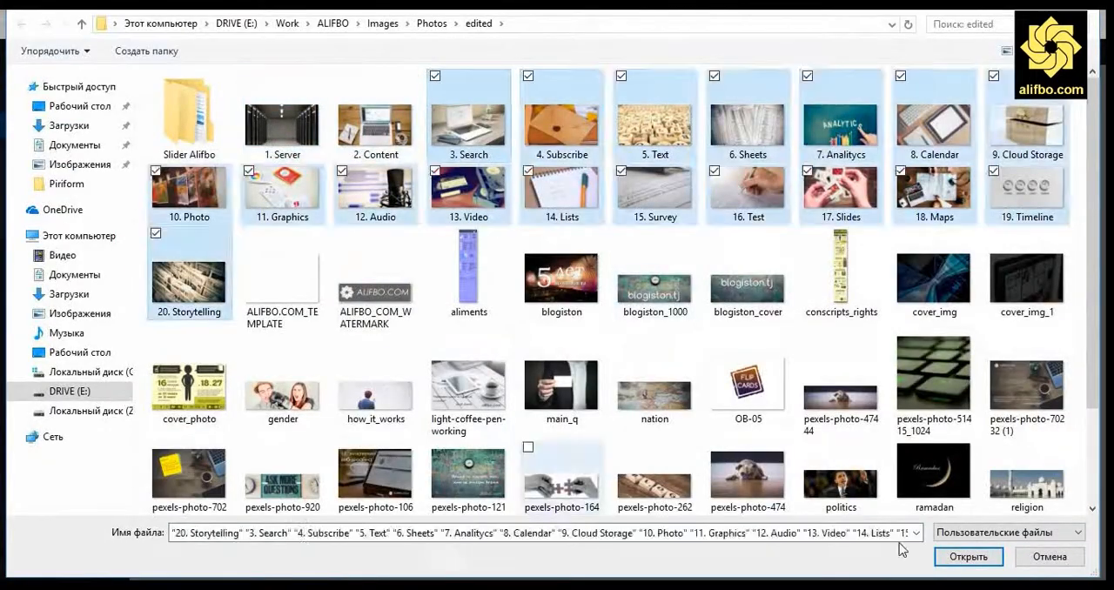
Upload the batch of remaining images and set "3. Search" as the new post's featured image.
left_click(969, 557)
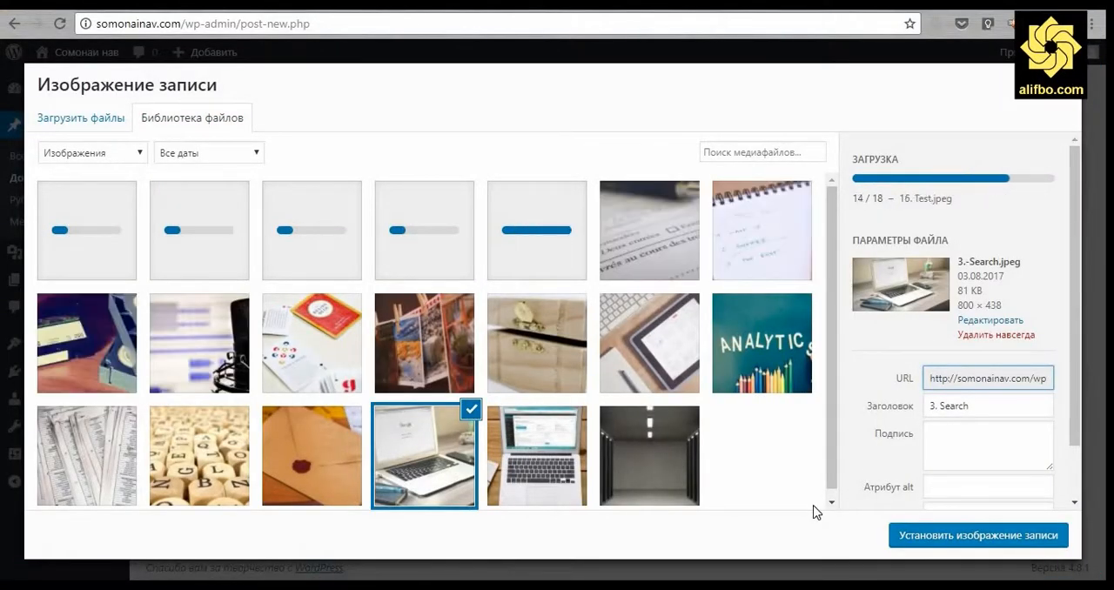
left_click(963, 536)
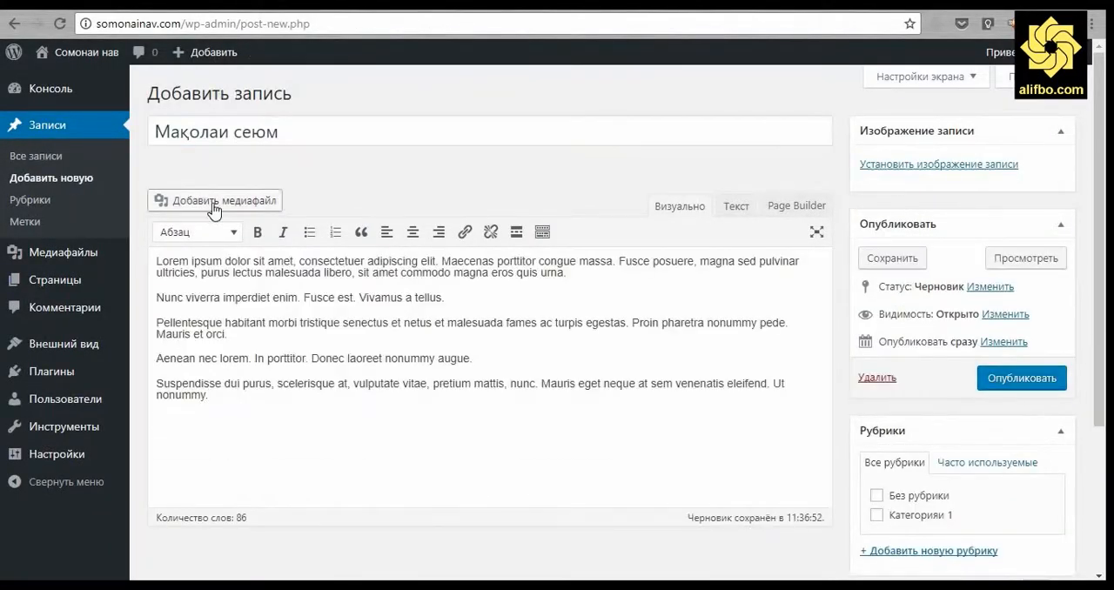
Create a six-image gallery for the post Мақолаи сеюм with link Медиафайл and 3 columns, and choose its image size.
left_click(214, 206)
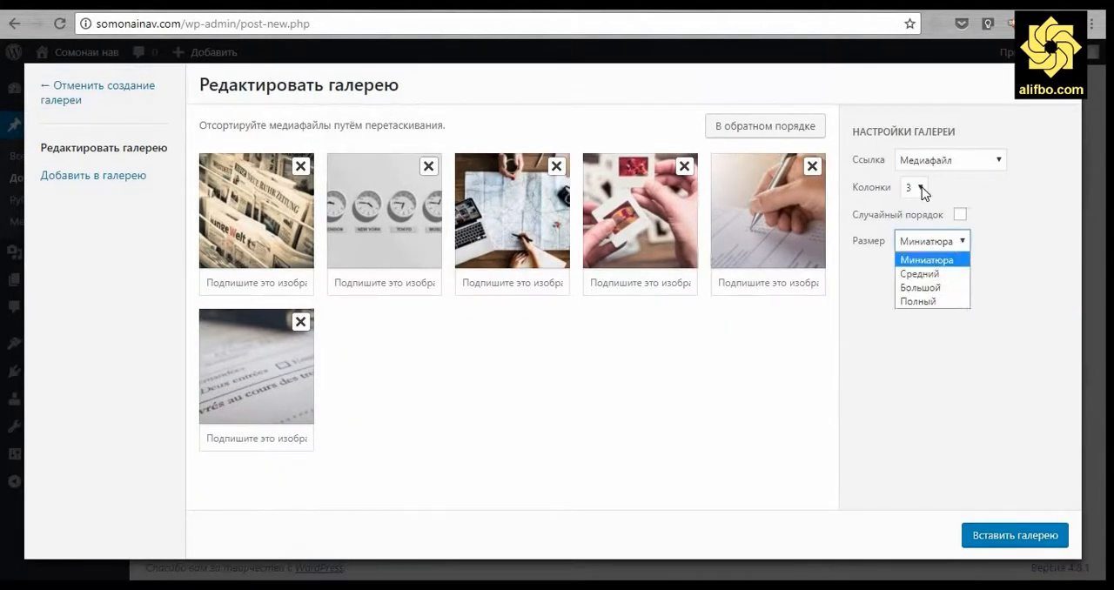
left_click(966, 252)
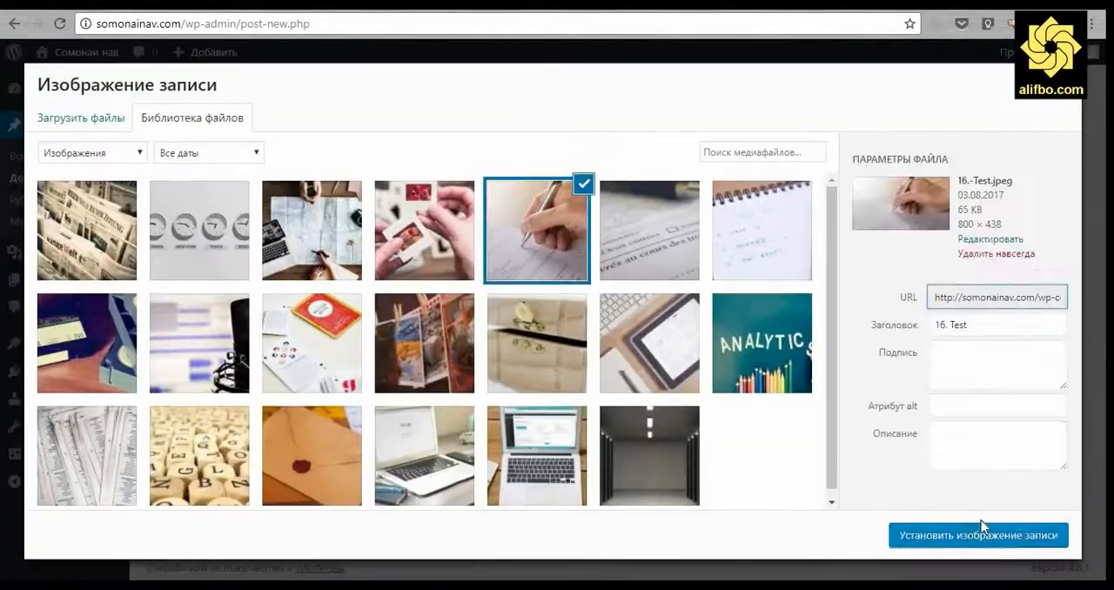
Add the new category Категория 2 and set the hand-with-pen photo as featured image of Мақолаи чорум.
left_click(977, 534)
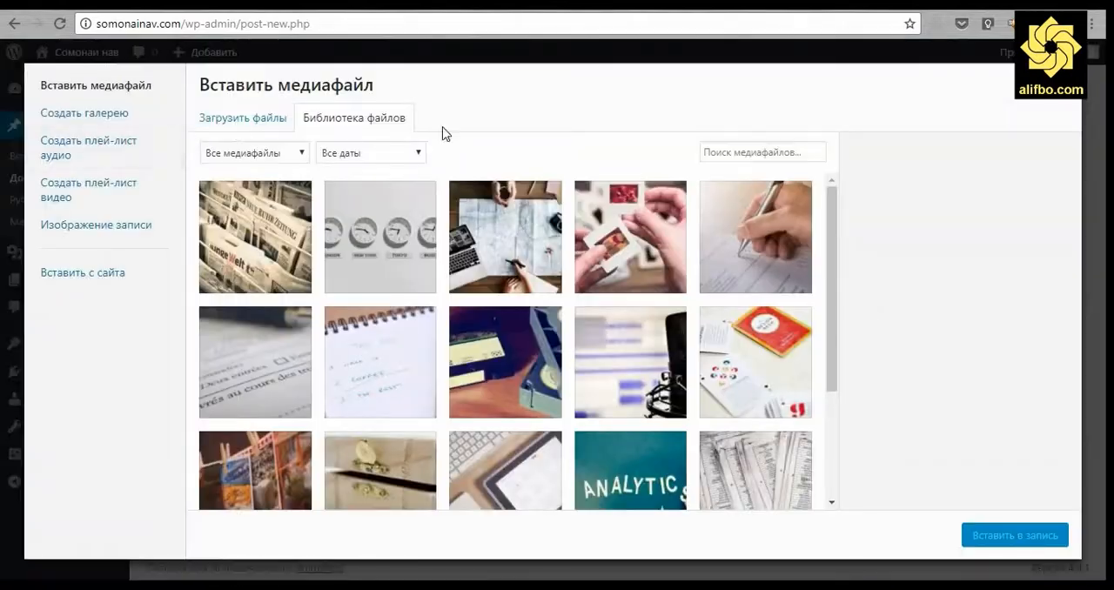
Select the image "7. Analitycs" in the media library and insert it into the new post.
left_click(630, 470)
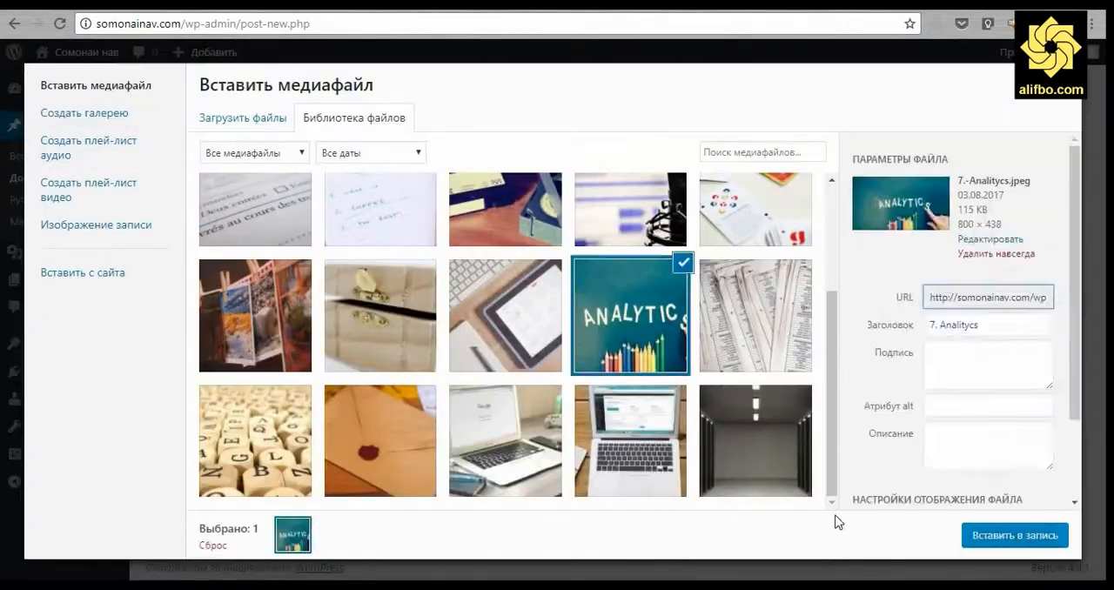
left_click(1014, 534)
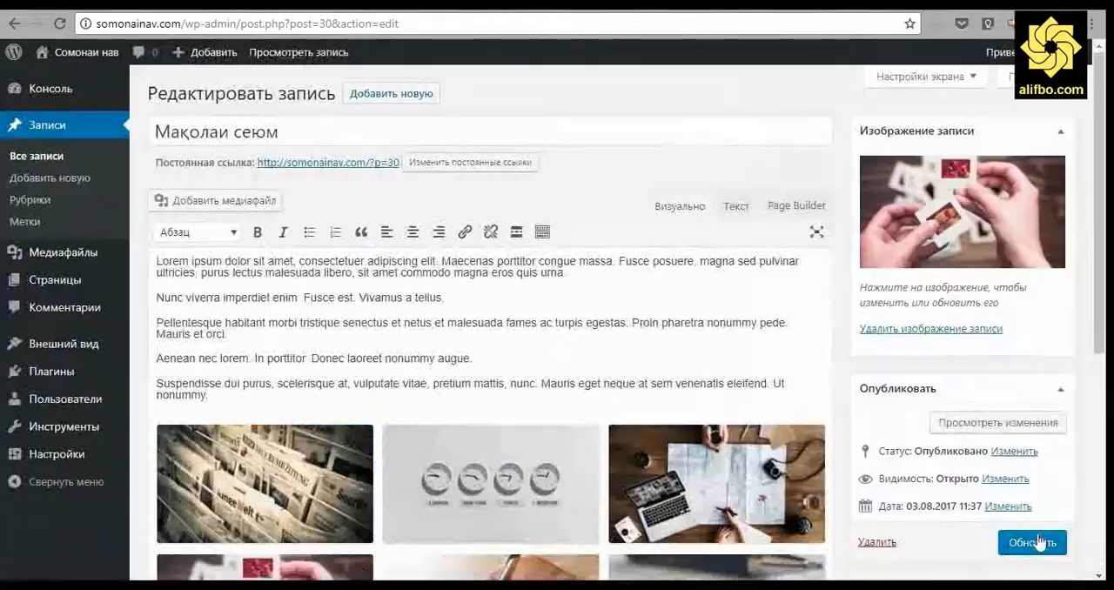
Give the next two new posts featured images from the media library and publish them.
left_click(977, 539)
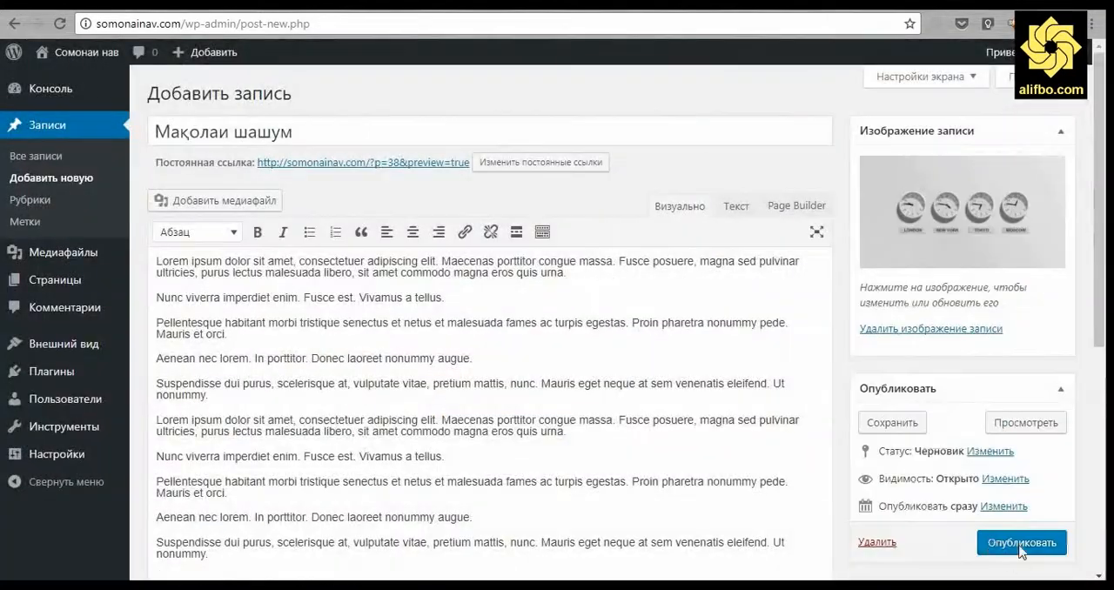
left_click(1001, 546)
left_click(396, 85)
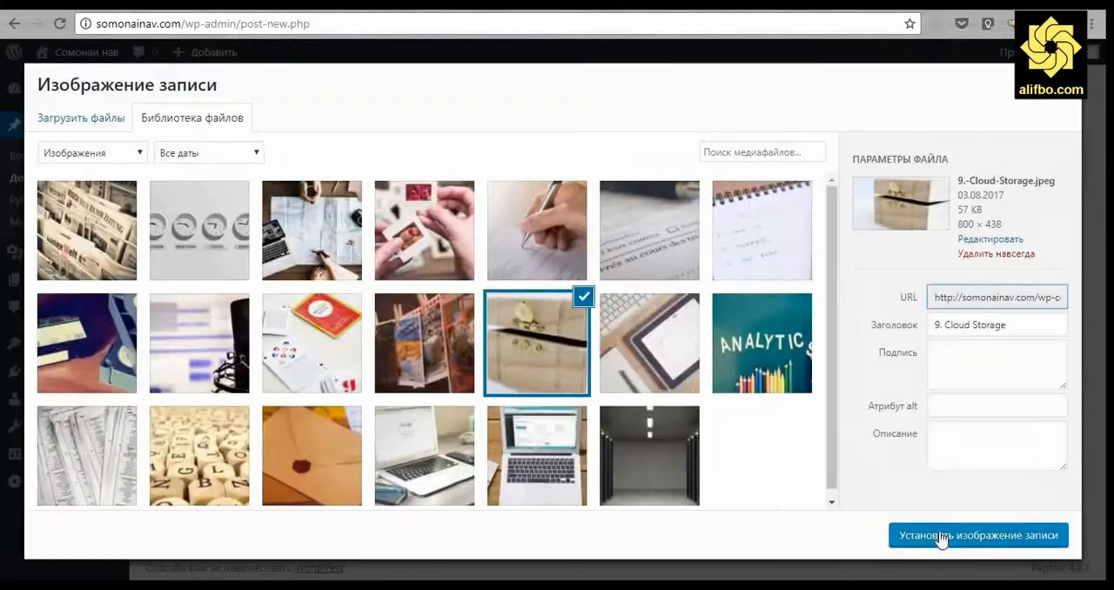
left_click(940, 534)
left_click(1019, 537)
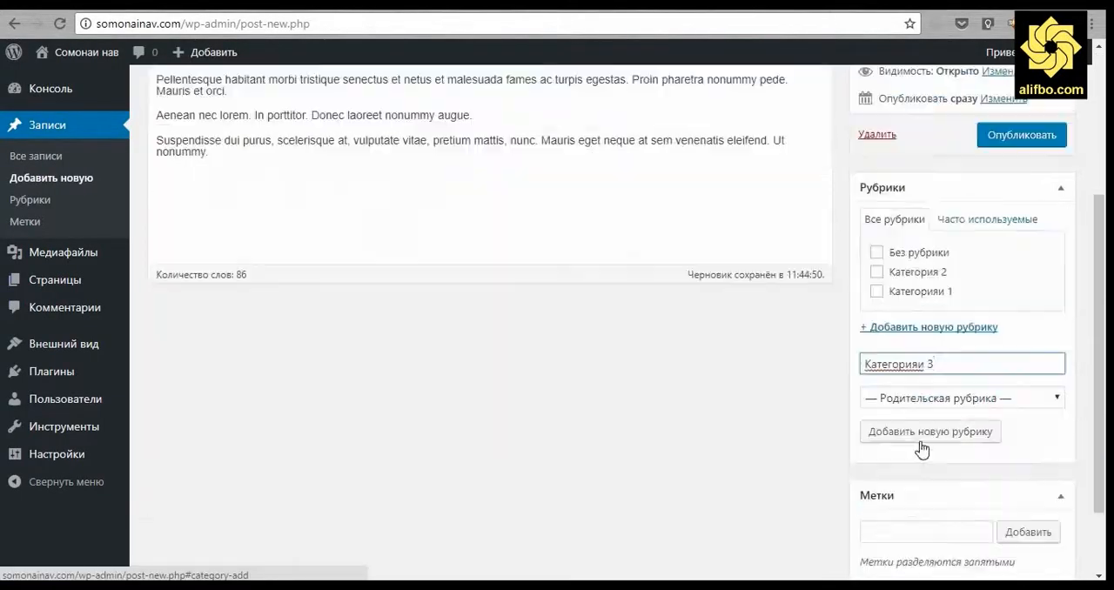
Add the new category Категорияи 3 and publish the post Мақолаи даҳум with the microphone photo as featured image.
left_click(921, 431)
left_click(1014, 536)
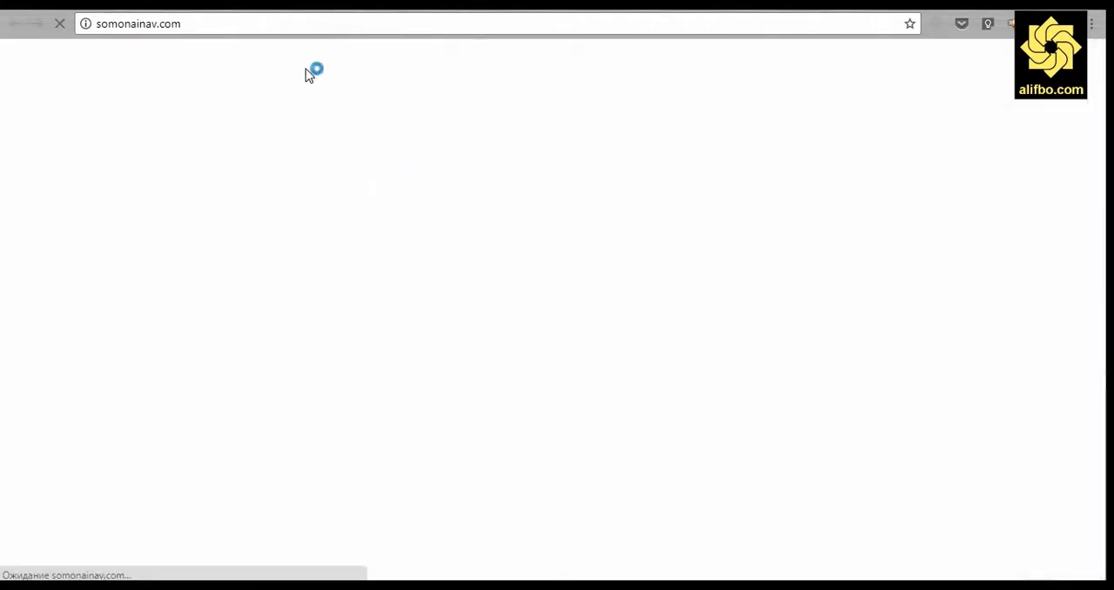
View the published post Мақолаи сеюм and the post list on the public home page.
scroll(12, 328, "down", 15)
left_click(134, 191)
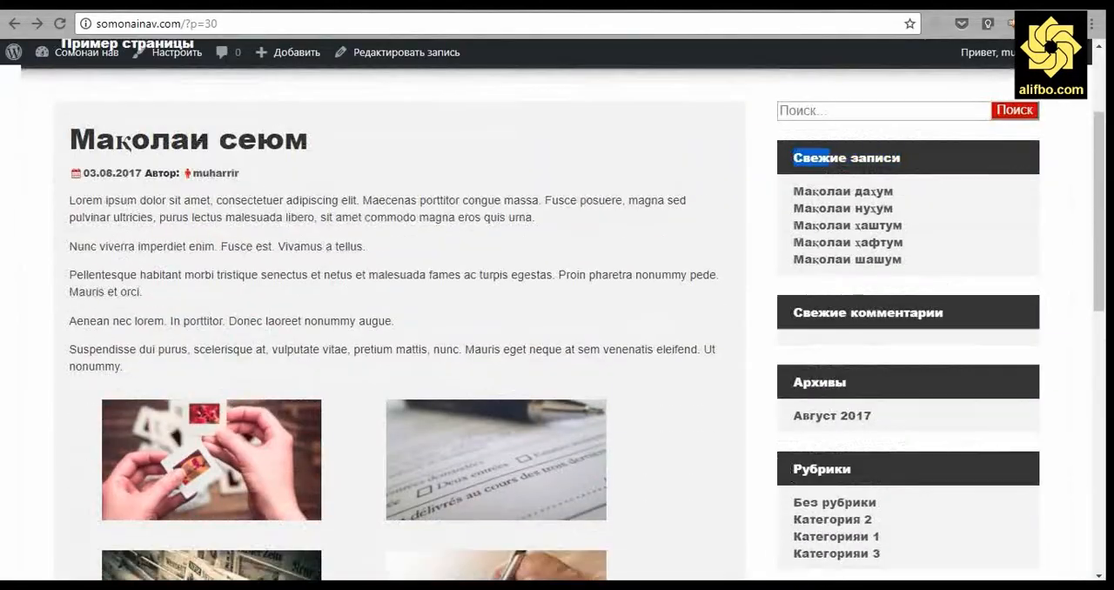
right_click(791, 169)
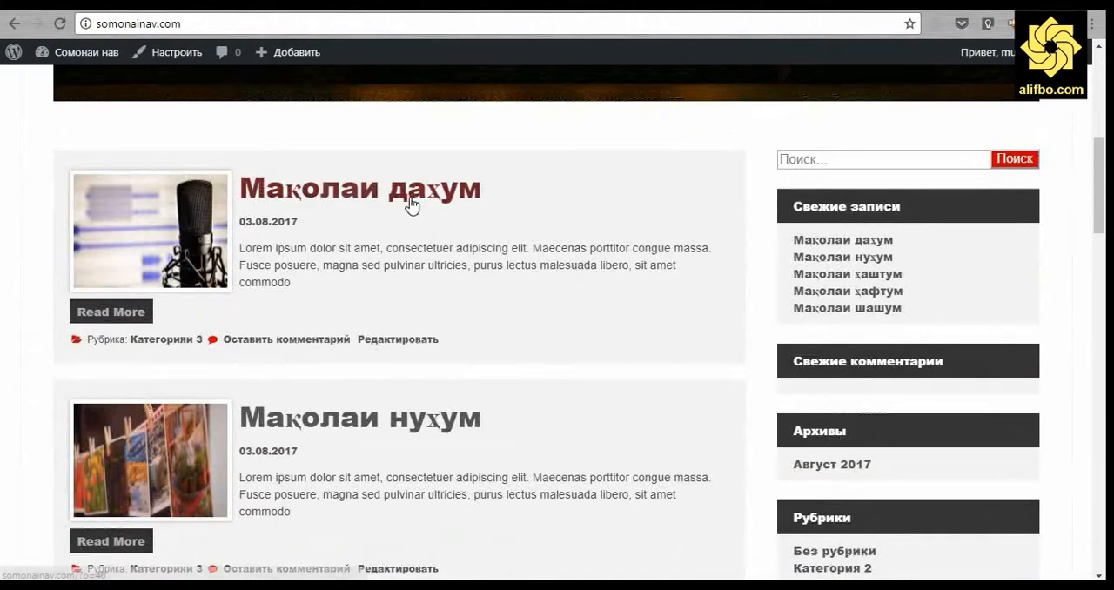
Open the post Мақолаи даҳум from the home page and submit the copied Lorem ipsum paragraph as a comment.
left_click(413, 202)
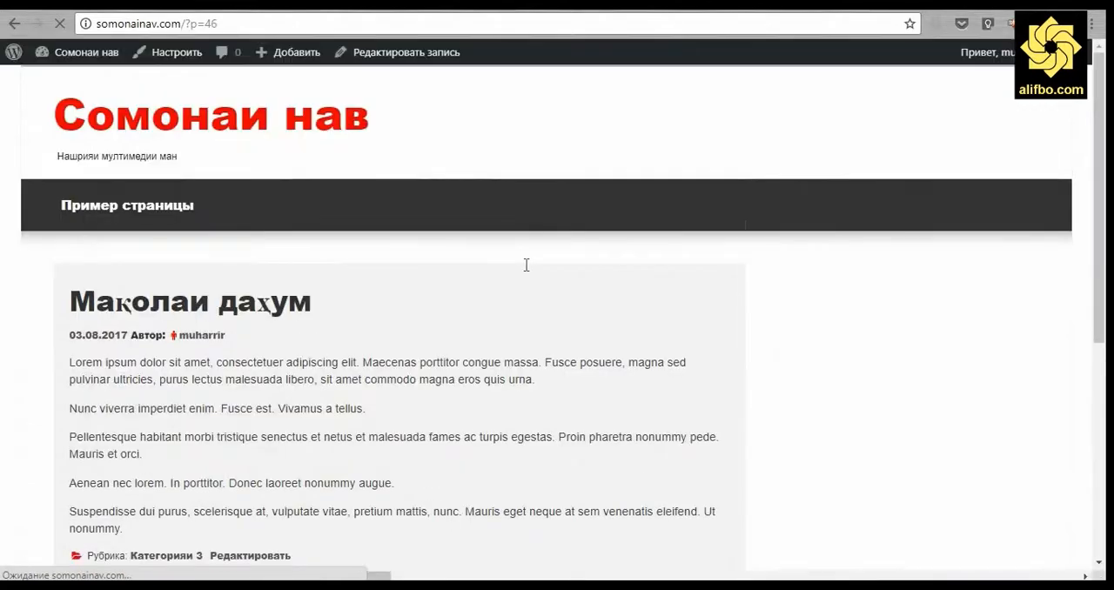
scroll(527, 265, "down", 10)
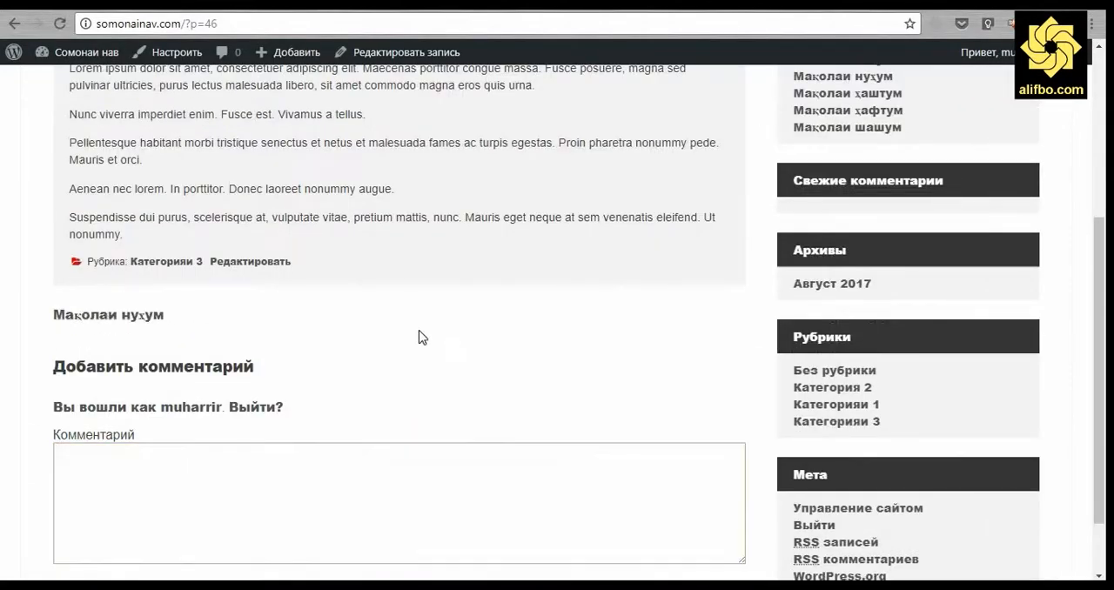
left_click(249, 471)
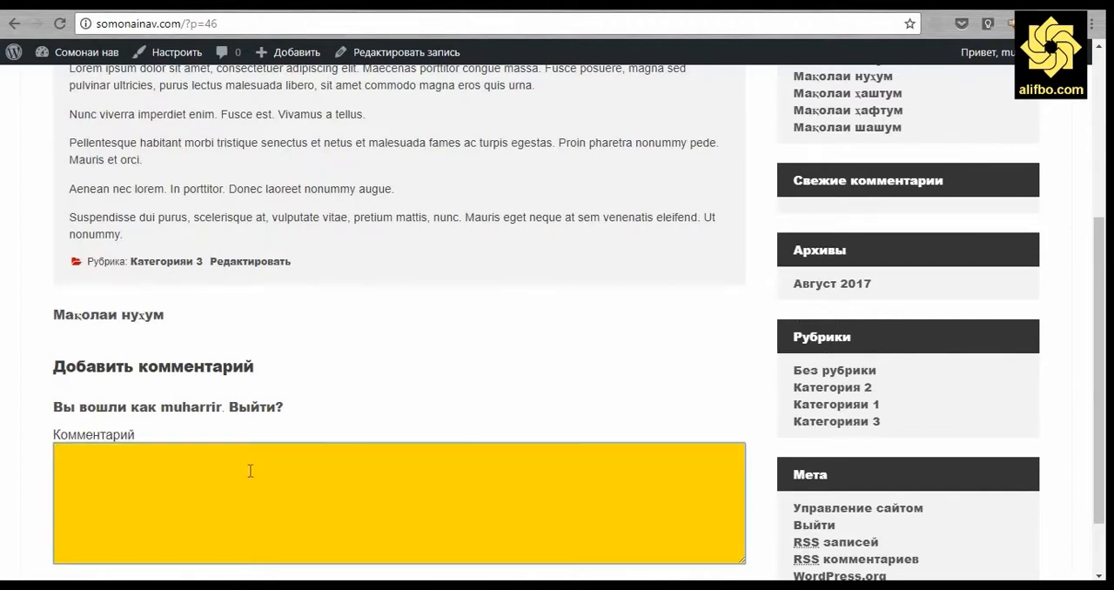
type("Lorem ipsum dolor sit amet, consectetuer adipiscing elit. Maecenas porttitor congue massa. Fusce posuere, magna sed pulvinar ultricies, purus lectus malesuada libero, sit amet commodo magna eros quis urna.")
scroll(28, 452, "down", 1)
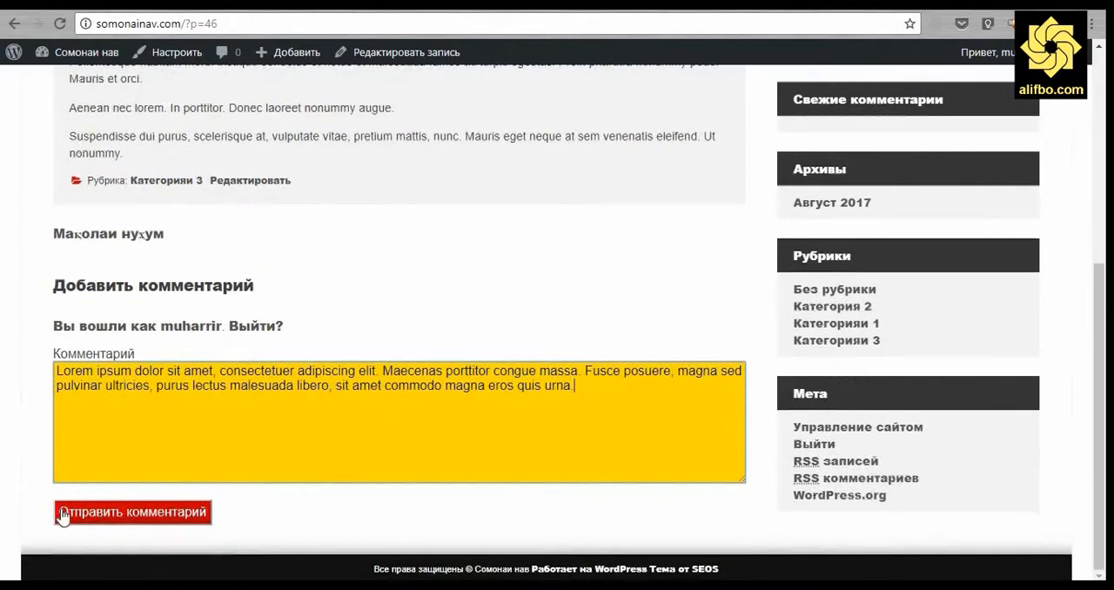
left_click(148, 518)
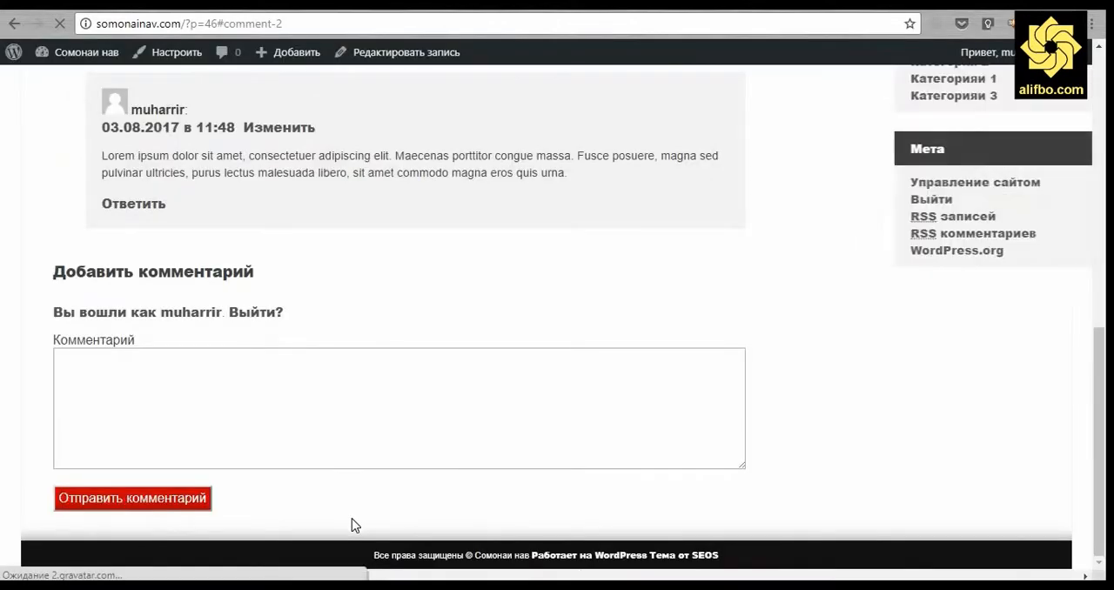
Go to the Категорияи 1 archive and submit the same Lorem ipsum comment on the post Мақолаи ҳафтум.
scroll(371, 303, "up", 1)
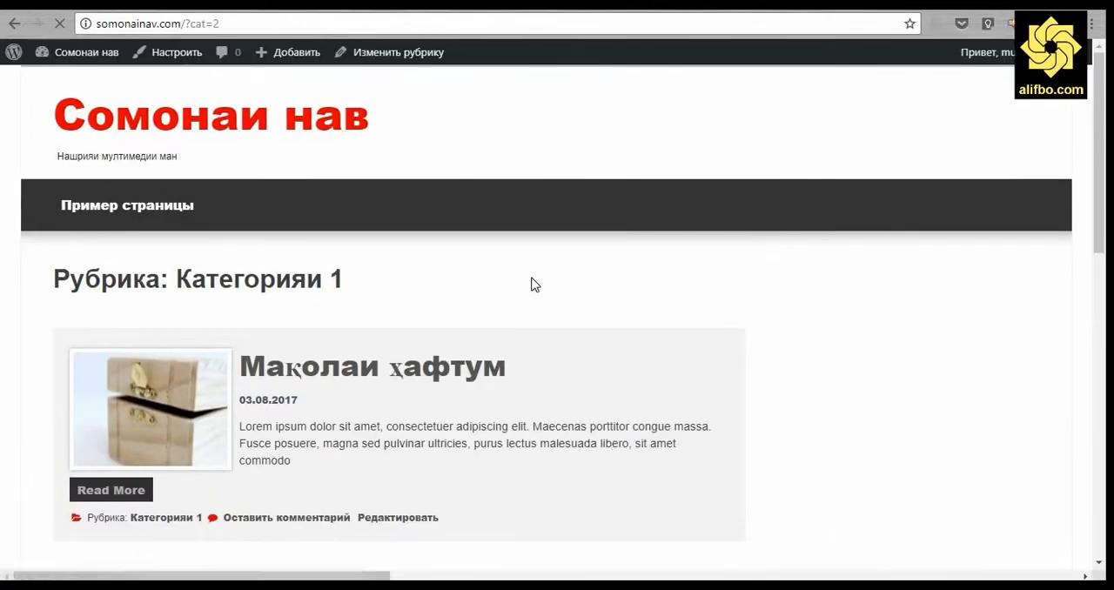
scroll(529, 284, "down", 3)
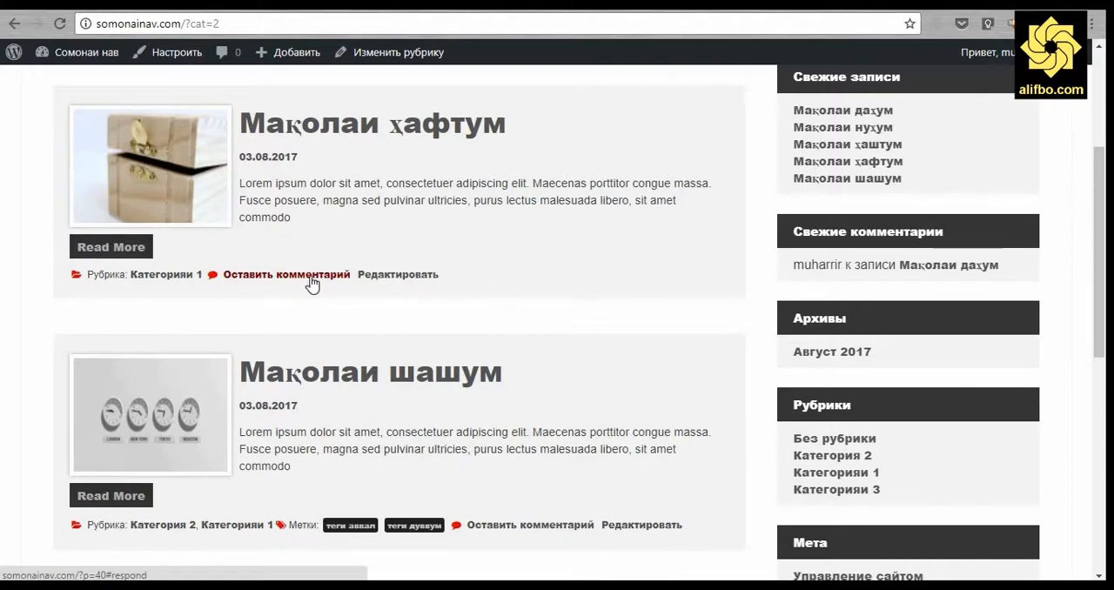
left_click(312, 276)
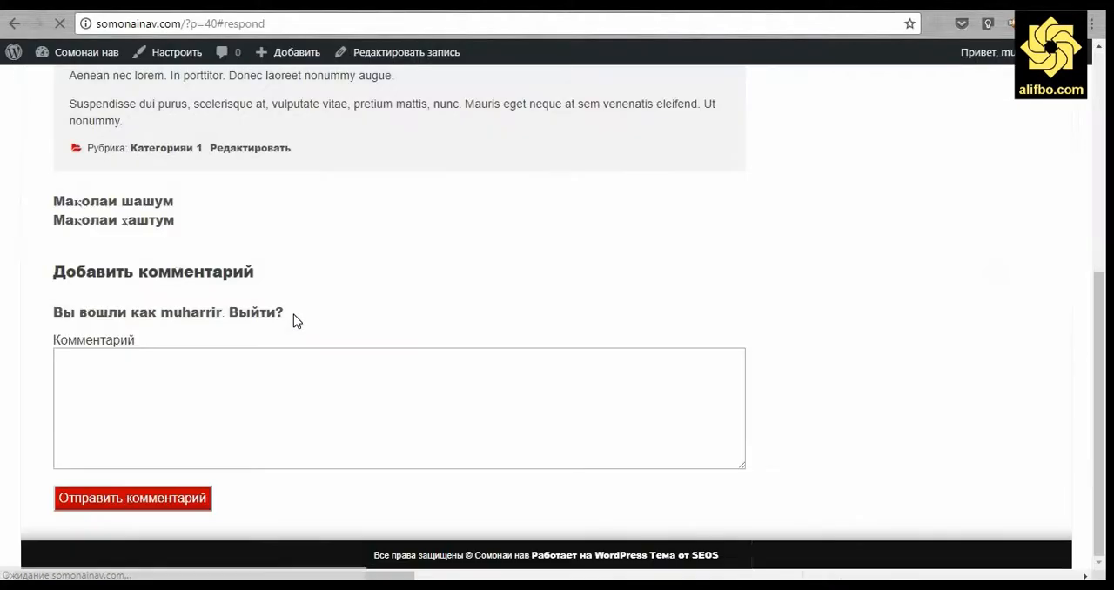
left_click(213, 398)
type("Lorem ipsum dolor sit amet, consectetuer adipiscing elit. Maecenas porttitor congue massa. Fusce posuere, magna sed pulvinar ultricies, purus lectus malesuada libero, sit amet commodo magna eros quis urna.")
left_click(133, 512)
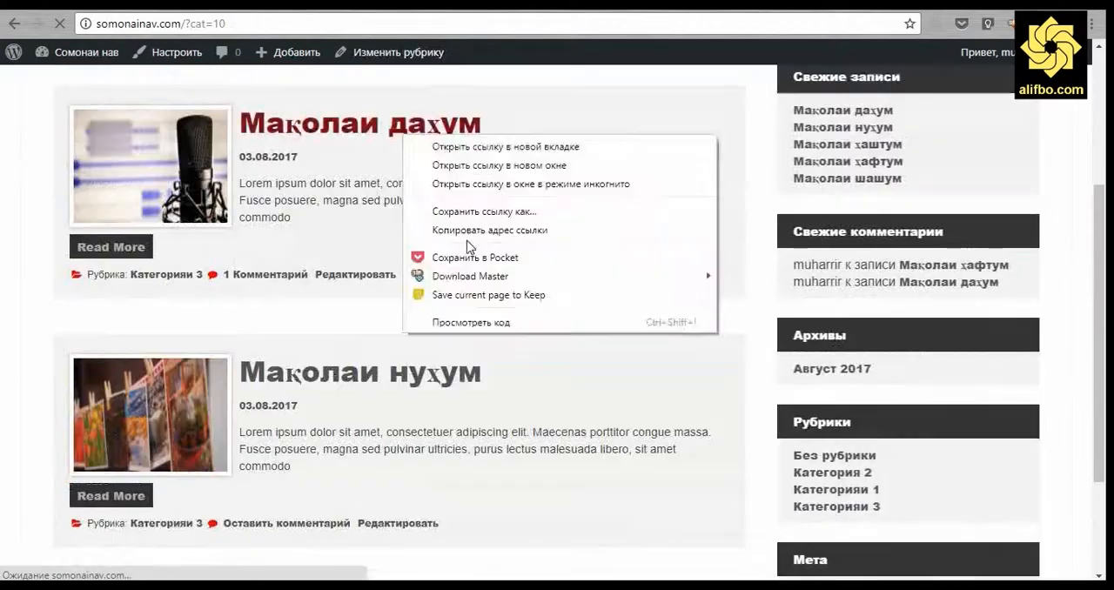
Submit the same comment on Мақолаи нуҳум, Мақолаи ҳаштум and Мақолаи сеюм, and check the recent comments on the dashboard.
scroll(340, 363, "down", 2)
left_click(340, 362)
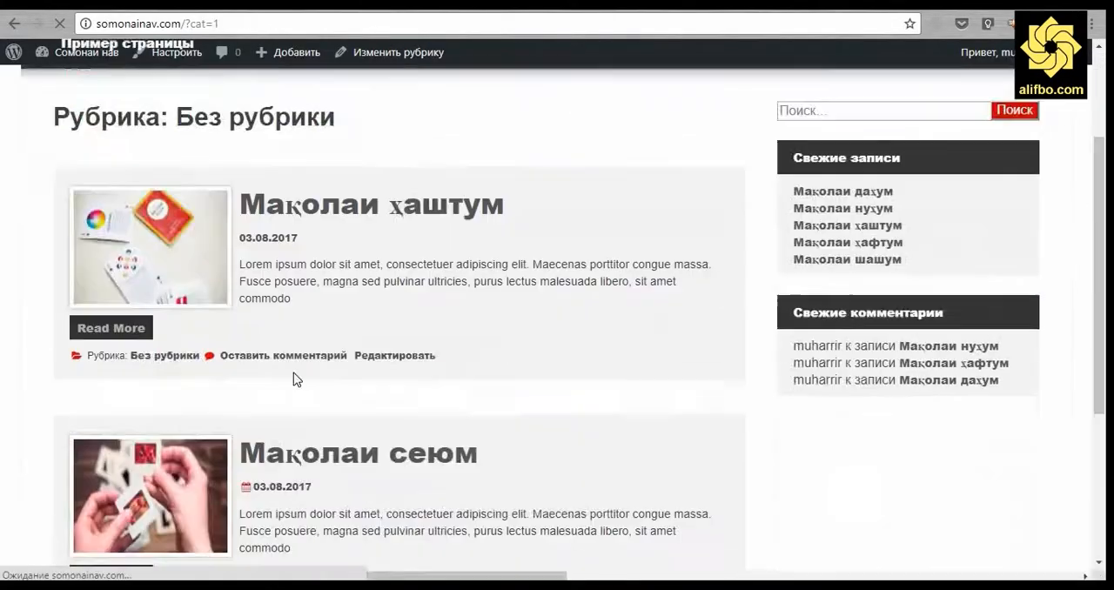
left_click(226, 356)
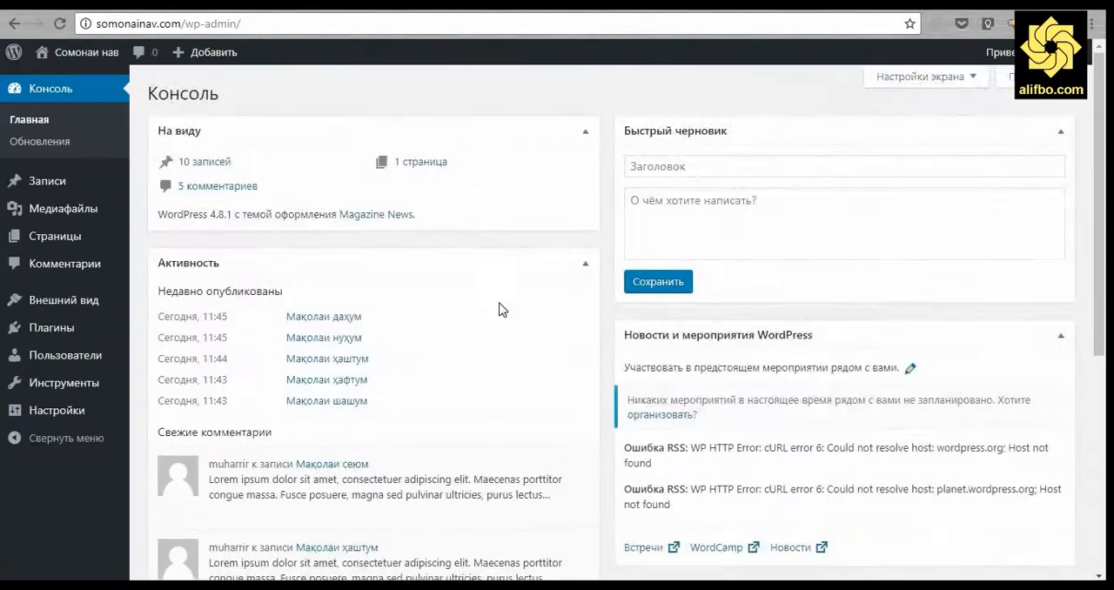
scroll(496, 305, "down", 4)
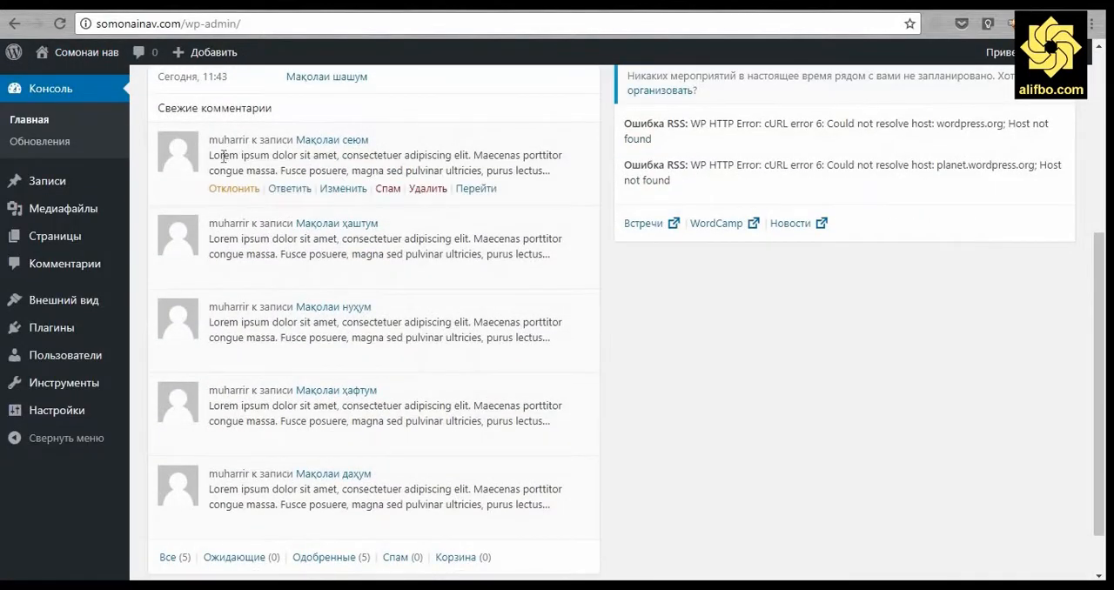
Review the recent comments on the dashboard and open the list of all posts in a separate browser tab.
scroll(609, 521, "down", 1)
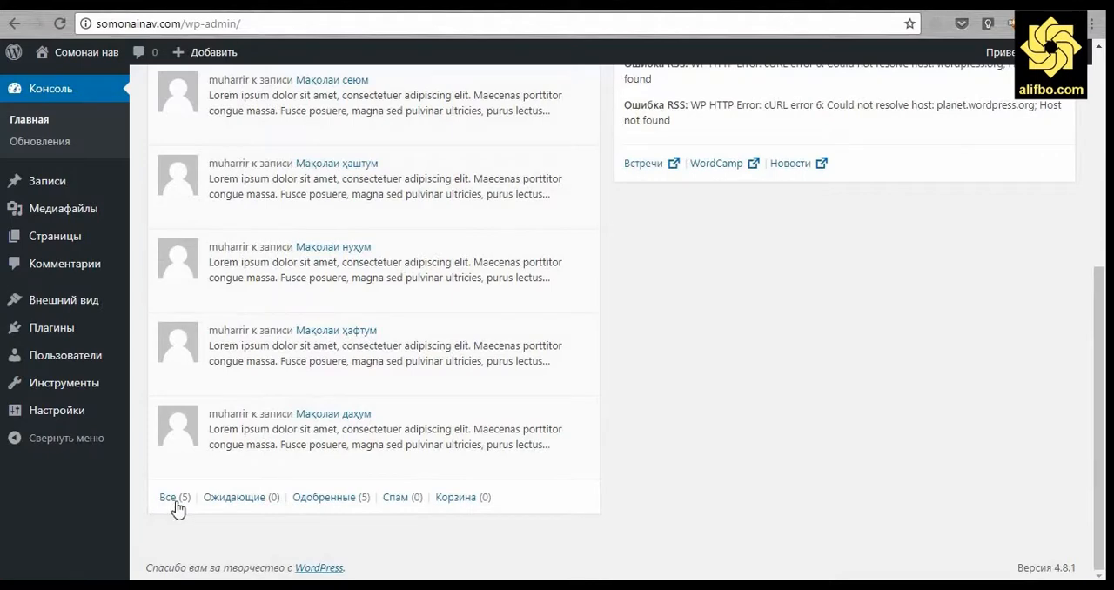
scroll(429, 202, "up", 5)
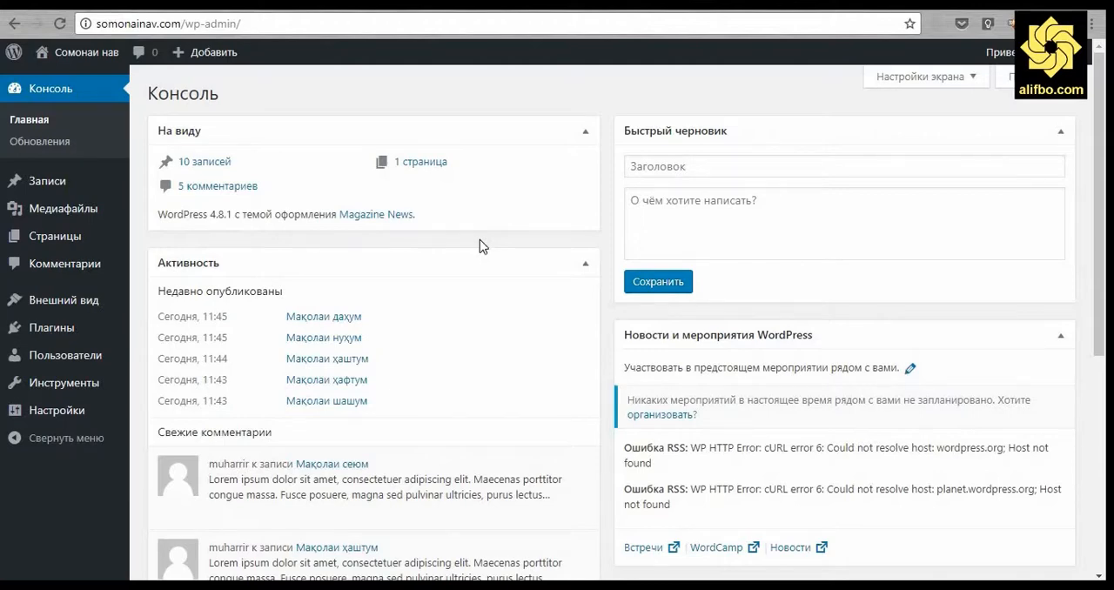
right_click(217, 168)
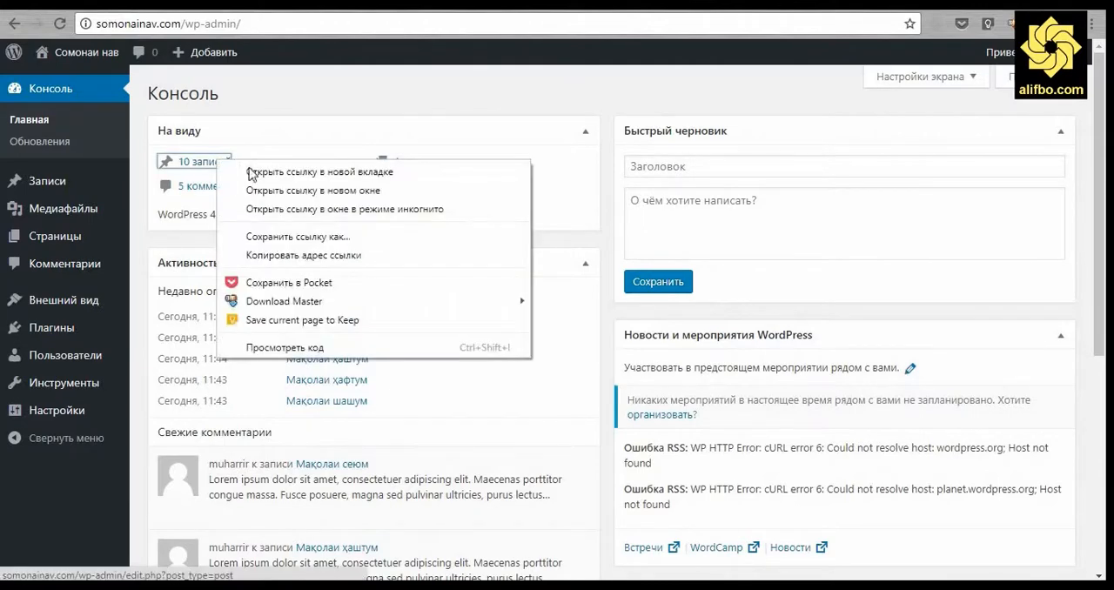
left_click(261, 172)
key("ctrl+Tab")
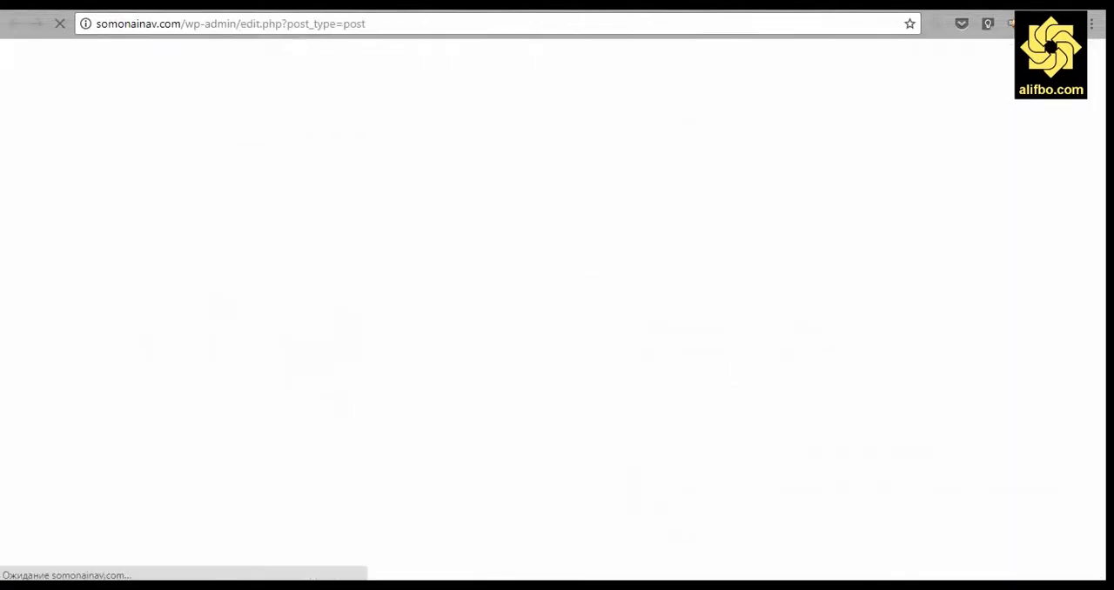
key("ctrl+shift+Tab")
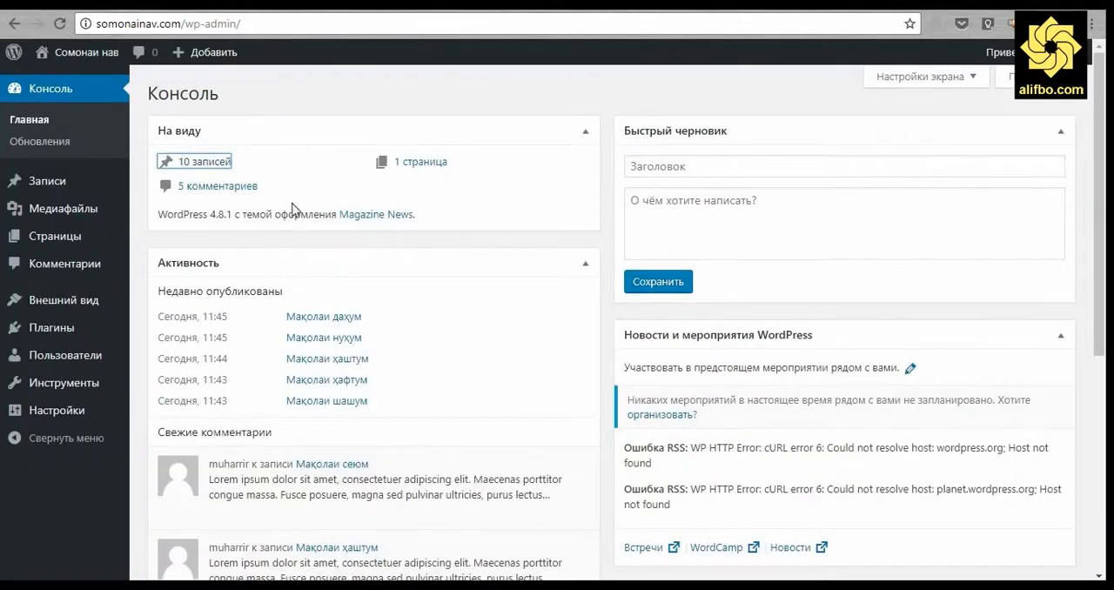
Open the public home page in a separate browser tab and look through the published posts and their comment counts.
mouse_move(85, 54)
right_click(95, 81)
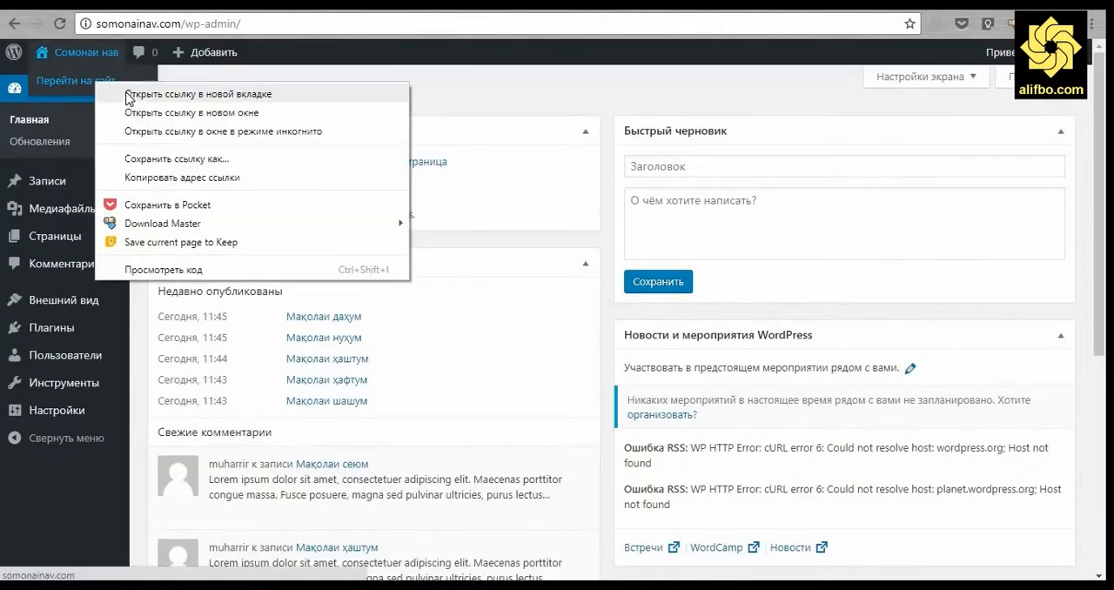
left_click(129, 96)
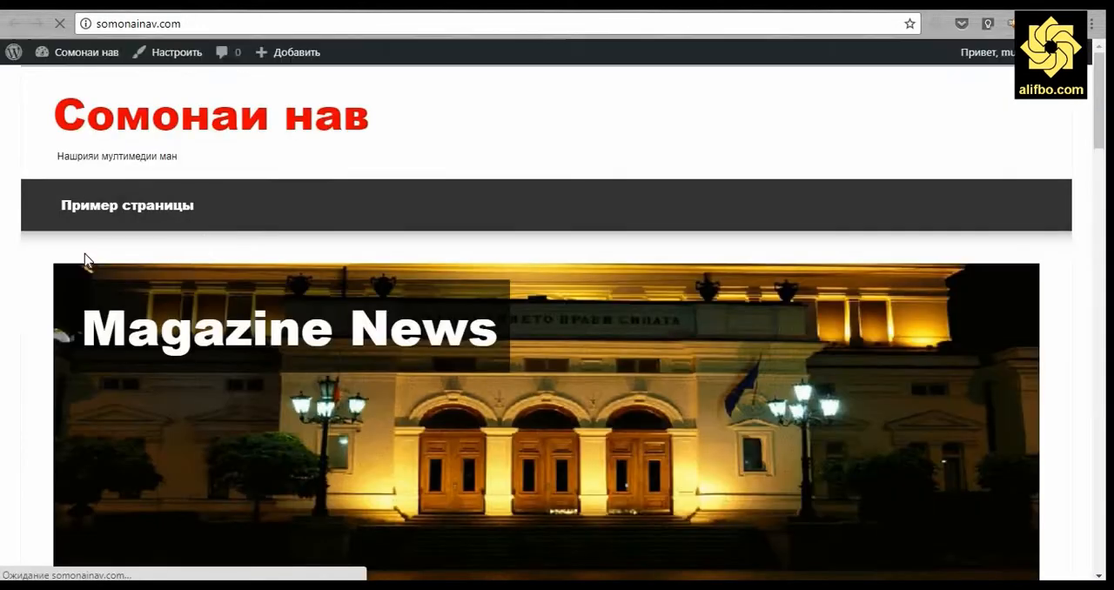
scroll(82, 271, "down", 10)
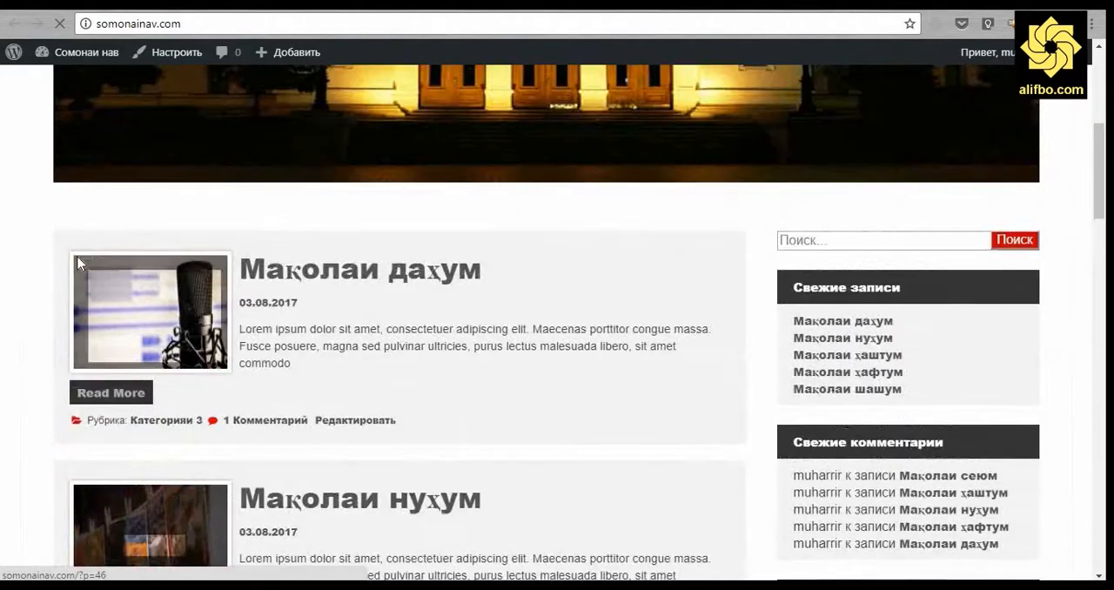
scroll(14, 278, "down", 3)
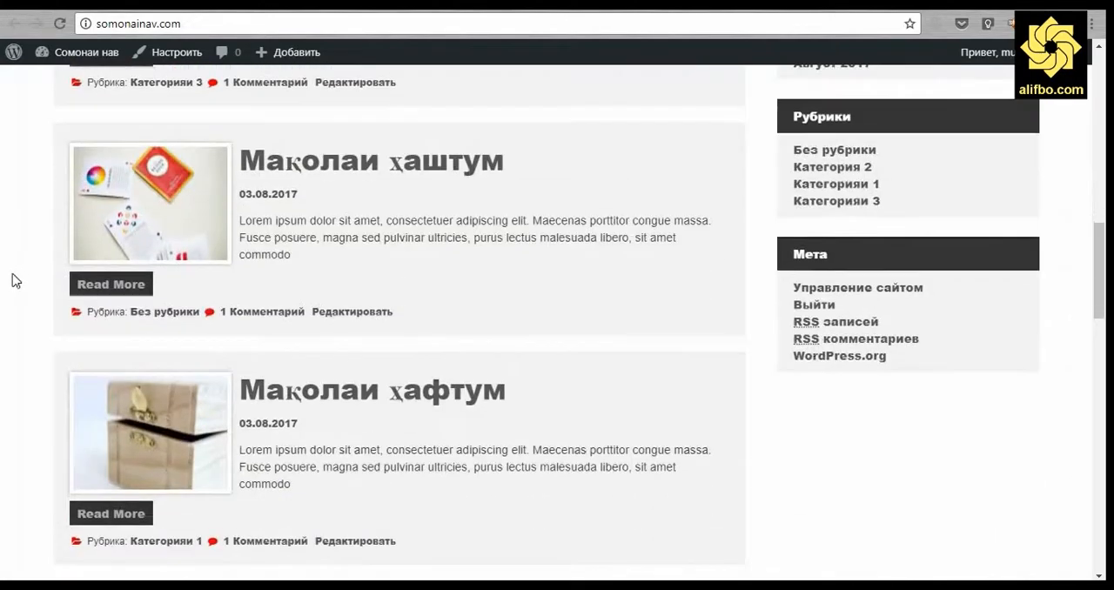
scroll(12, 278, "down", 4)
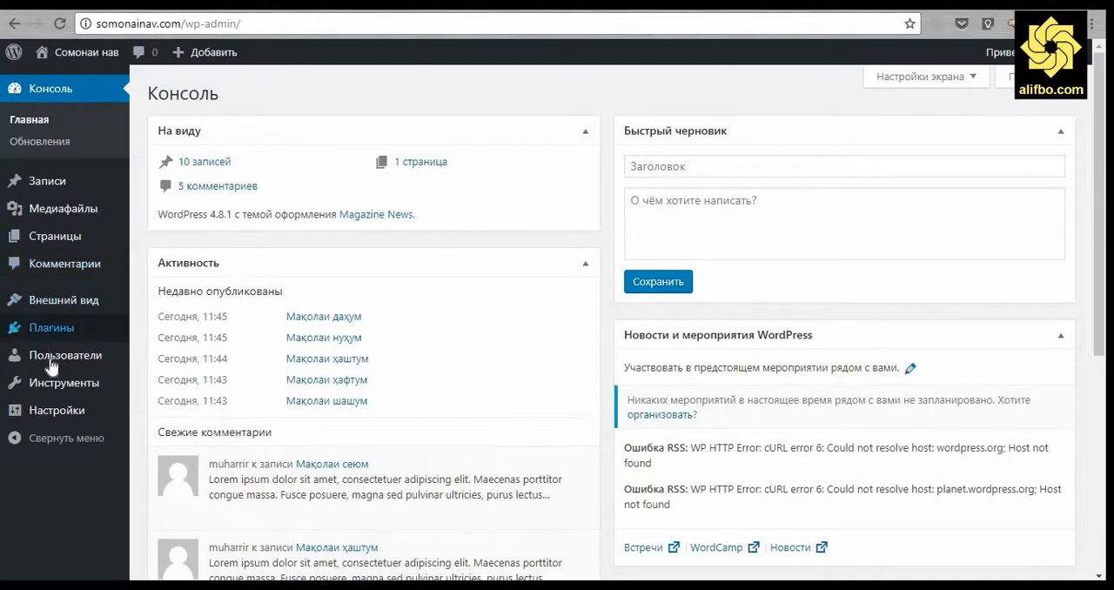
Open the form for adding a new user from the users list and look at the available roles.
mouse_move(51, 365)
left_click(210, 363)
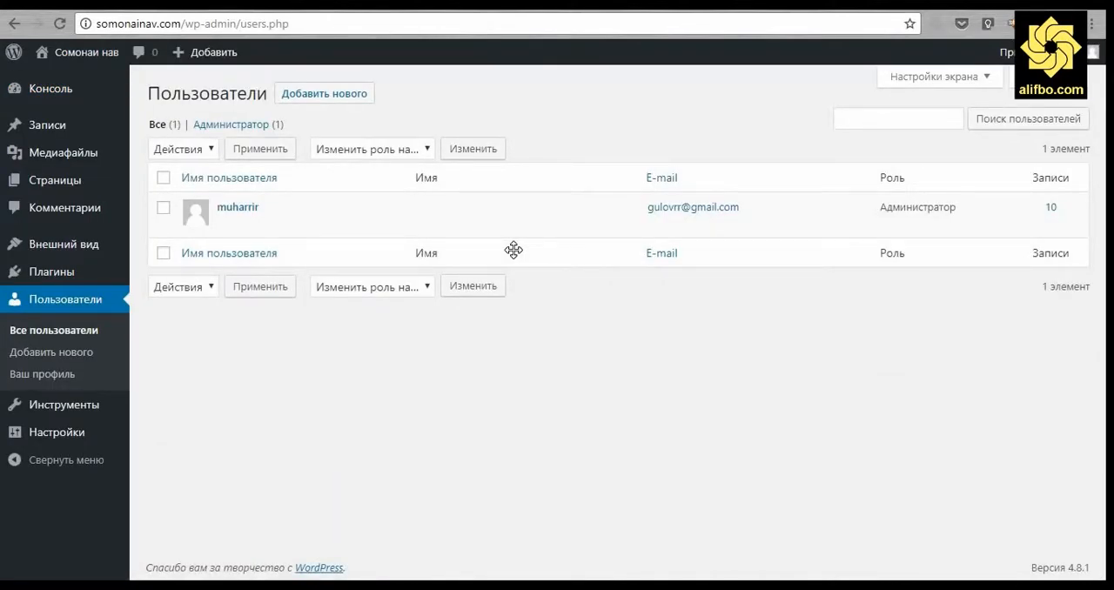
left_click(334, 101)
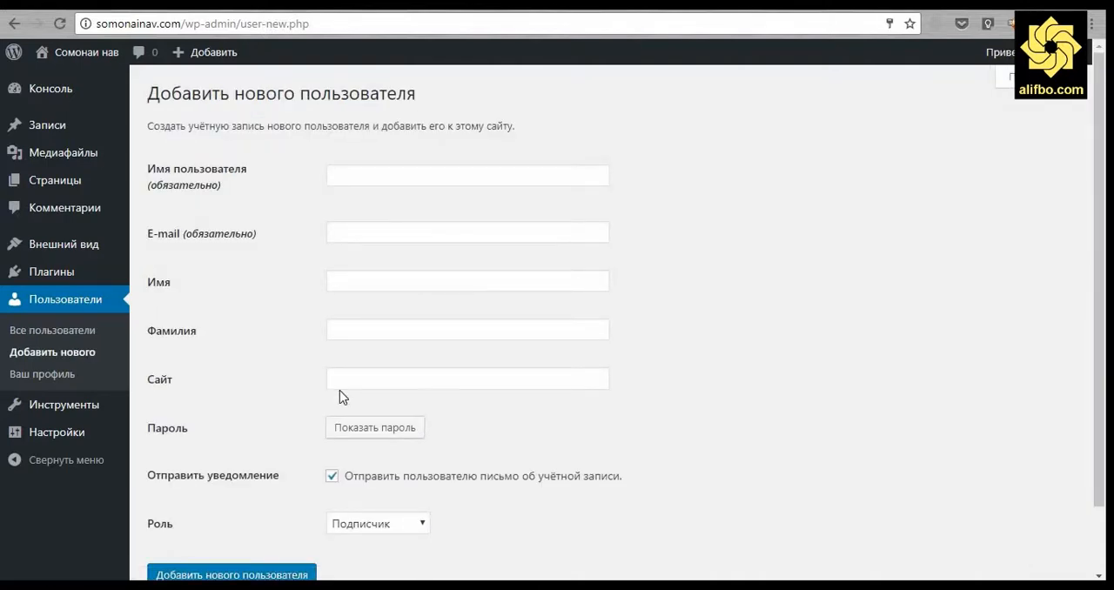
left_click(357, 176)
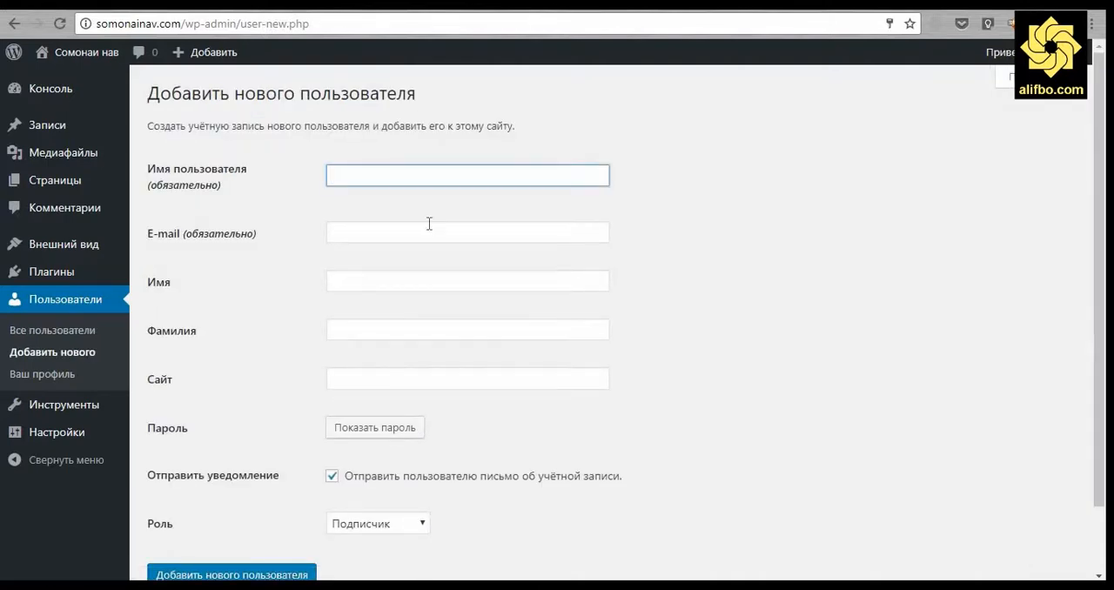
scroll(504, 426, "down", 1)
left_click(406, 454)
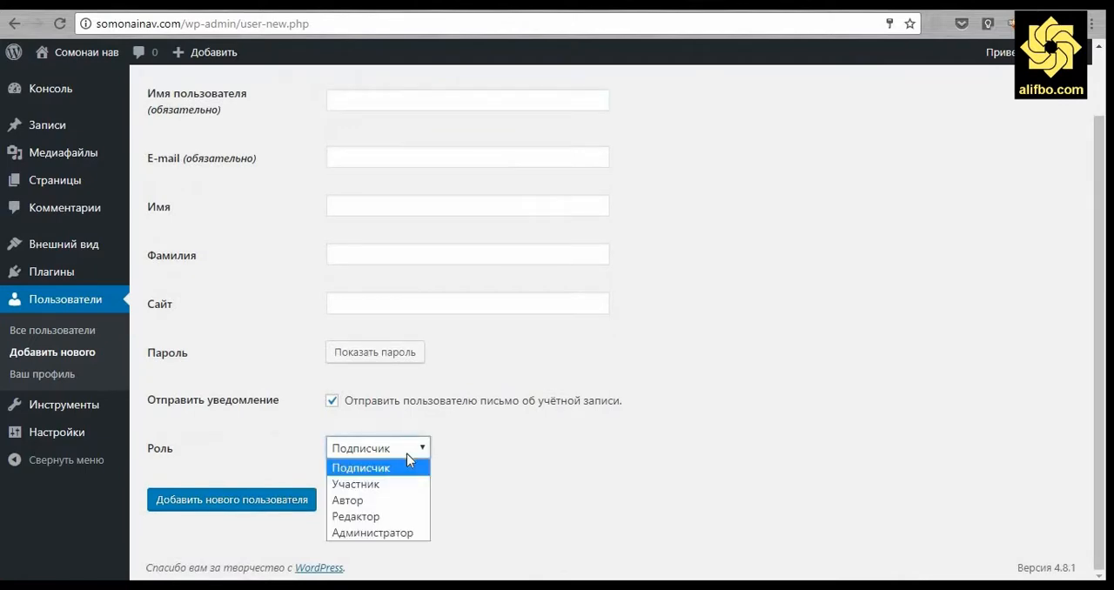
left_click(672, 415)
scroll(671, 414, "up", 1)
Enter khabarnigor as the new user's username and fill in the contact e-mail with a previously used address.
left_click(395, 172)
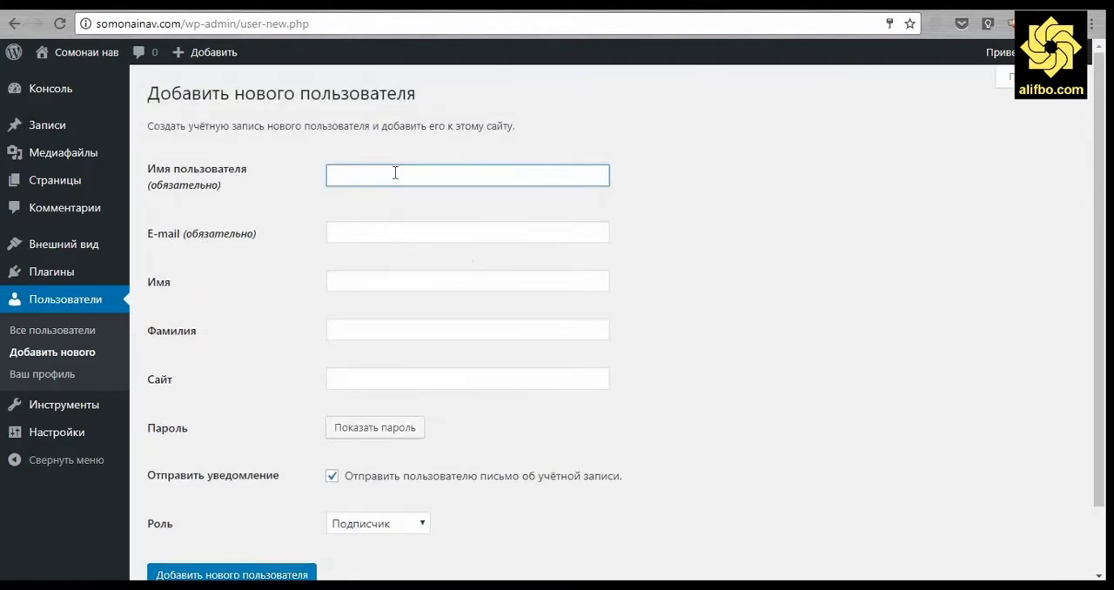
type("kh")
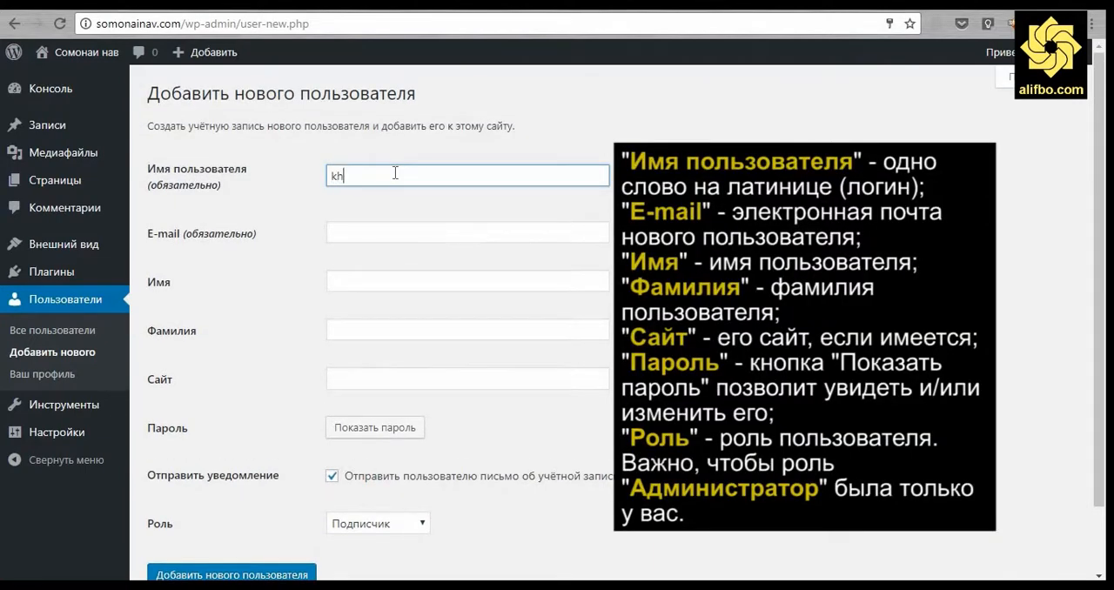
type("abarnigor")
left_click(380, 230)
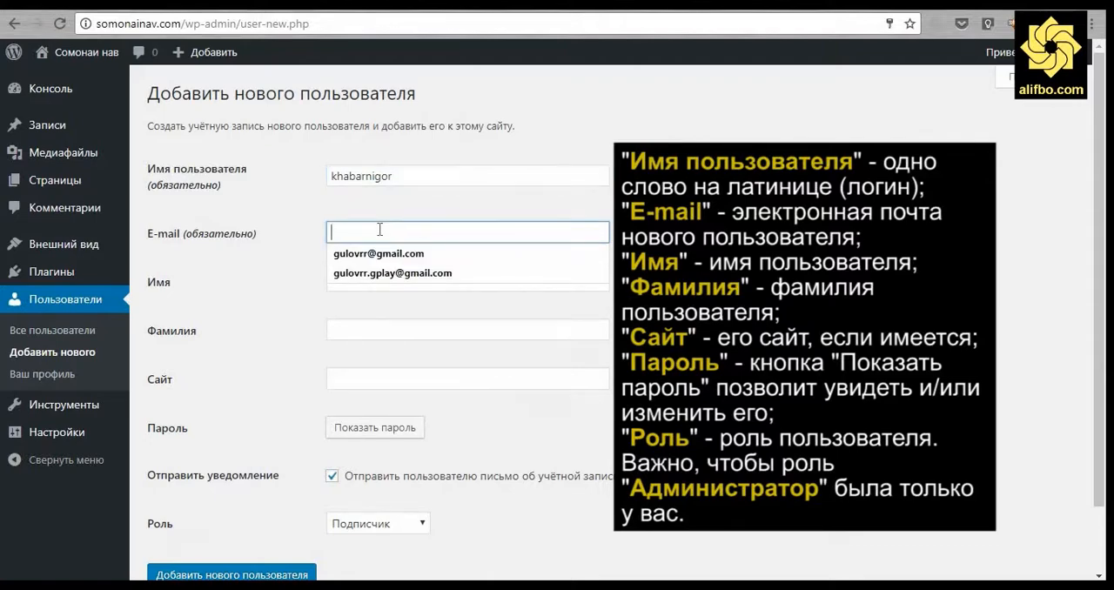
left_click(382, 274)
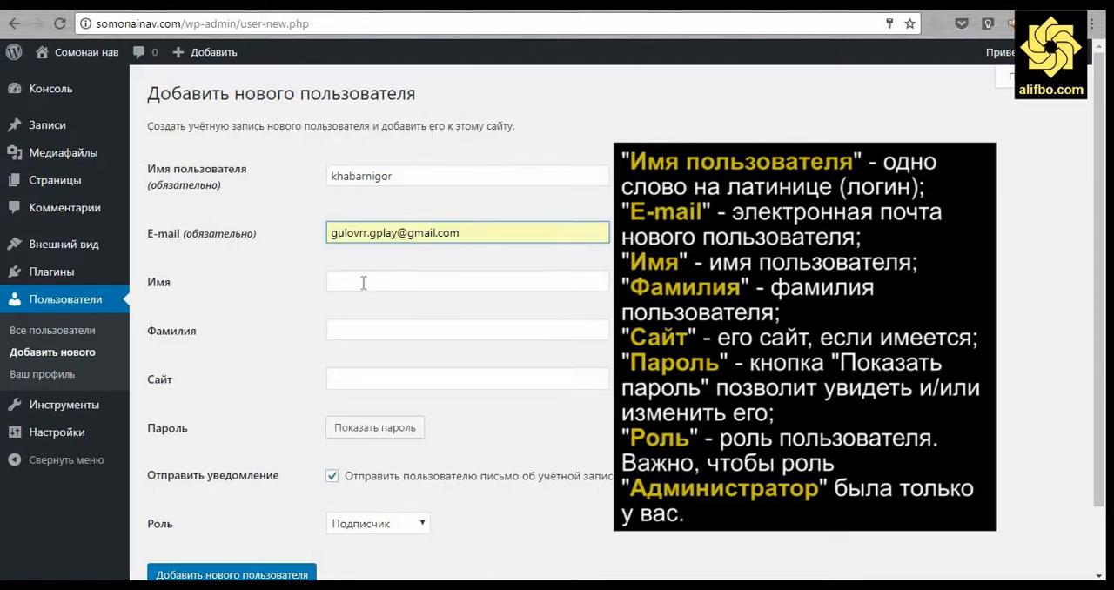
Fill in the new user's first name and last name.
left_click(363, 282)
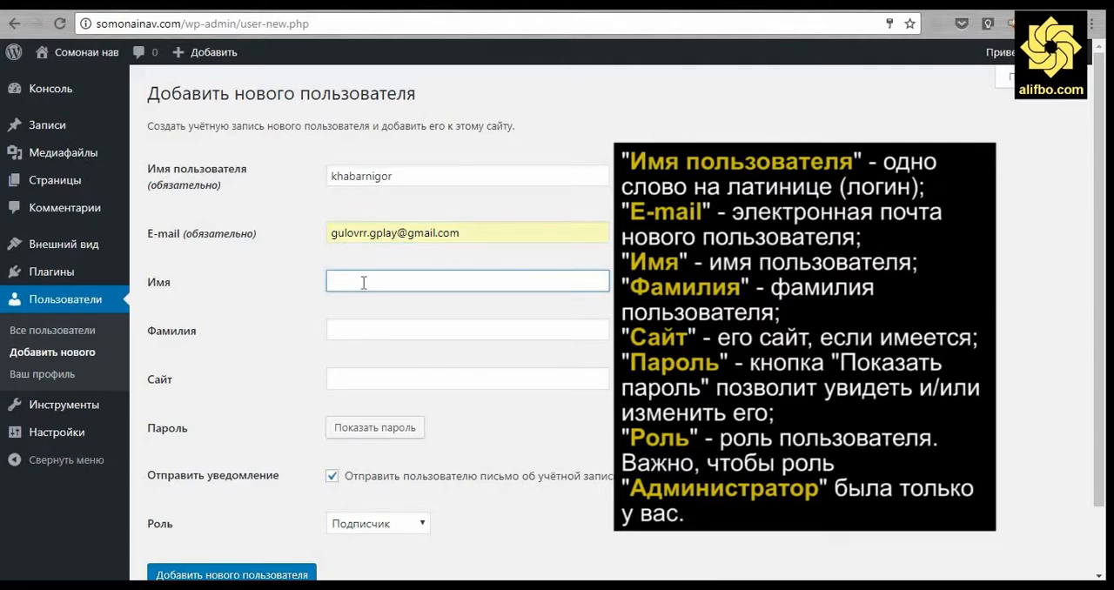
type("Nom")
key("Tab")
type("Nasab")
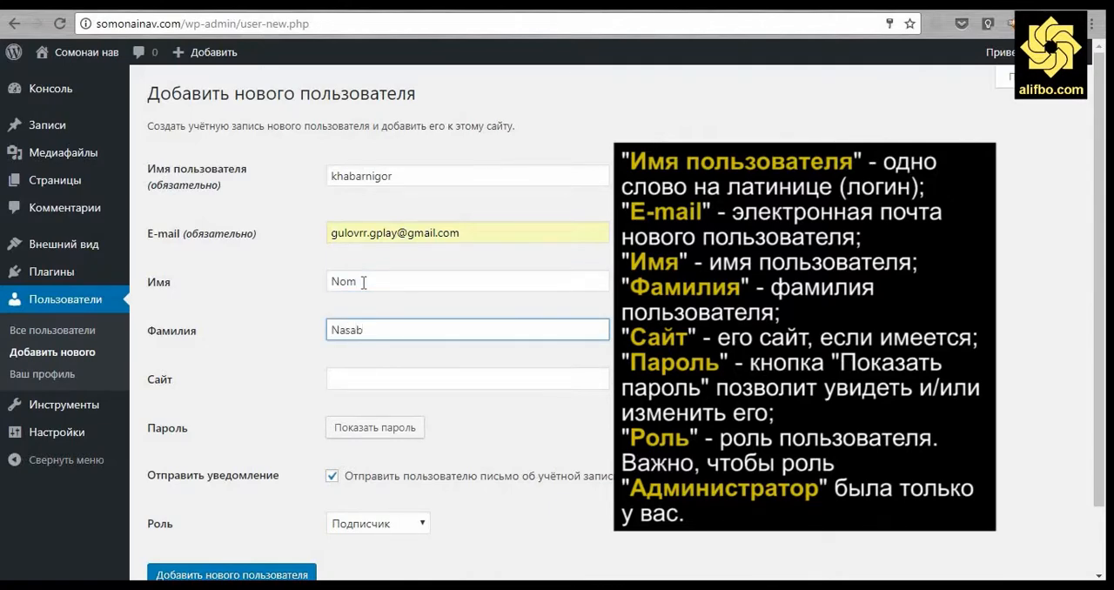
Show the new user's generated password and copy it into Notepad on a Пароль: line beneath a blank Login: line.
left_click(366, 428)
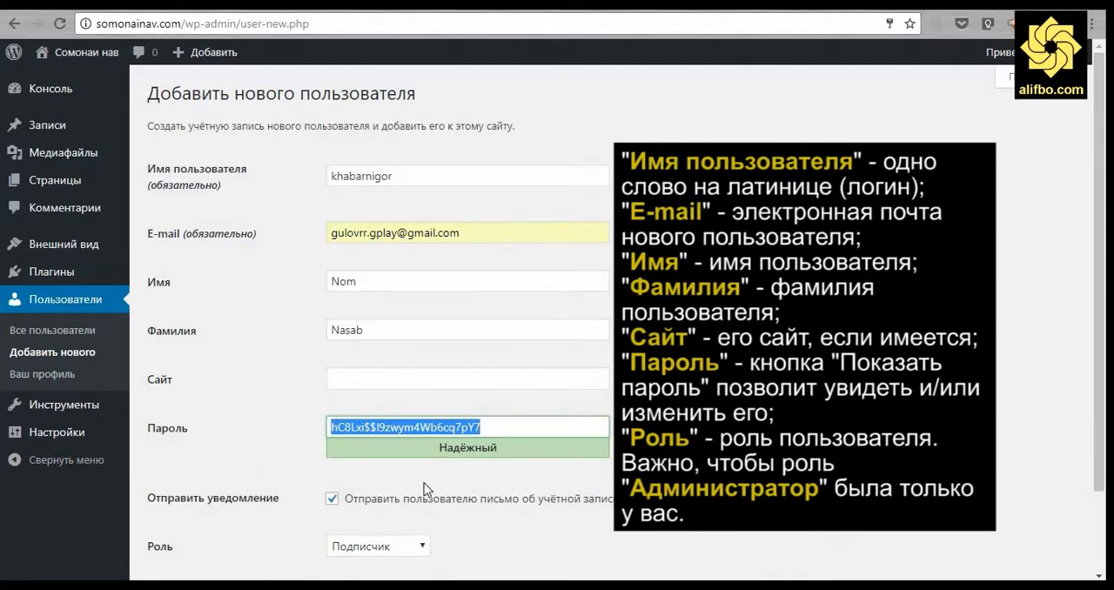
scroll(439, 452, "down", 2)
right_click(432, 339)
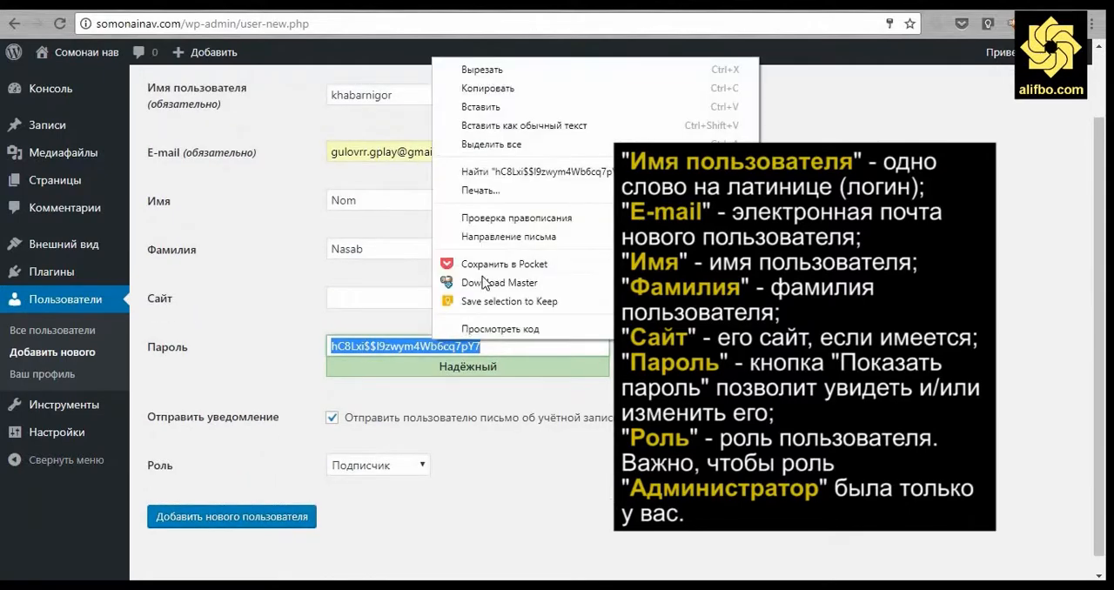
left_click(487, 89)
key("alt+Tab")
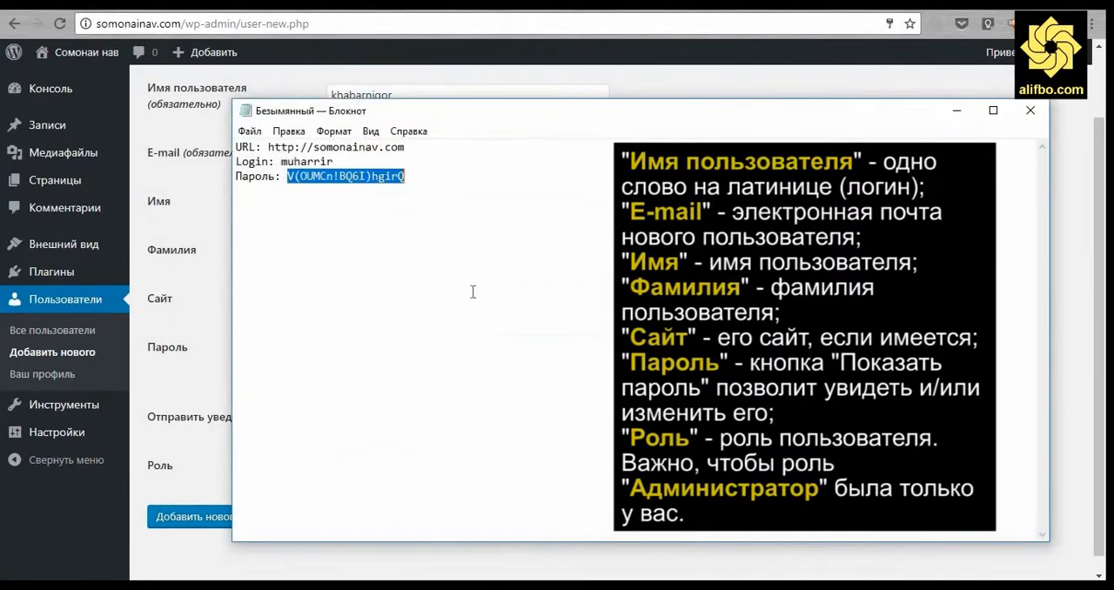
left_click(532, 249)
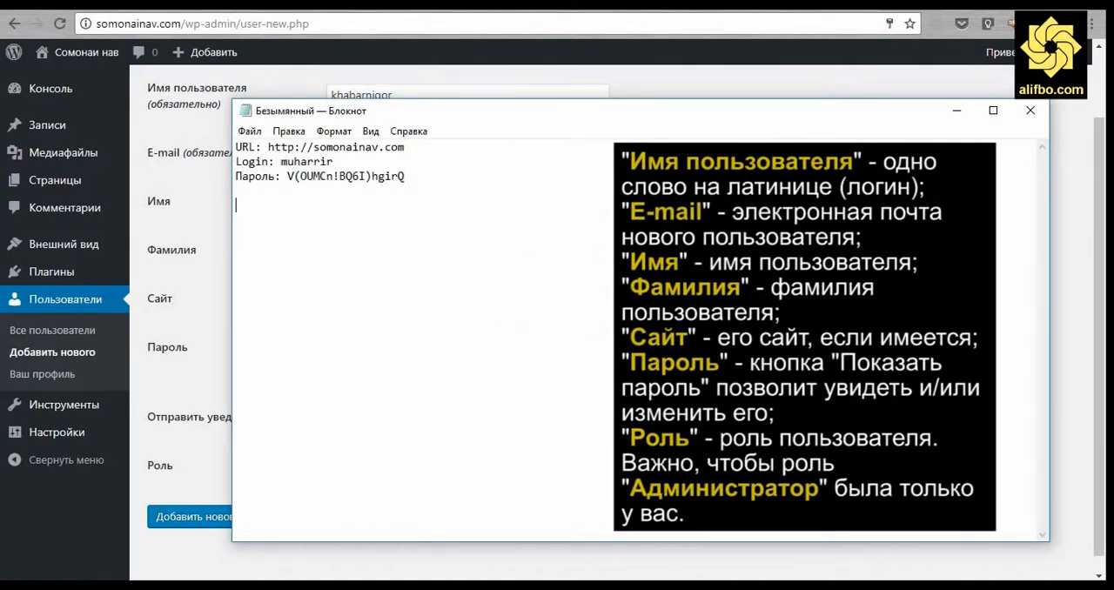
type("Login:")
key("Return")
type("Пароль:")
key("ctrl+v")
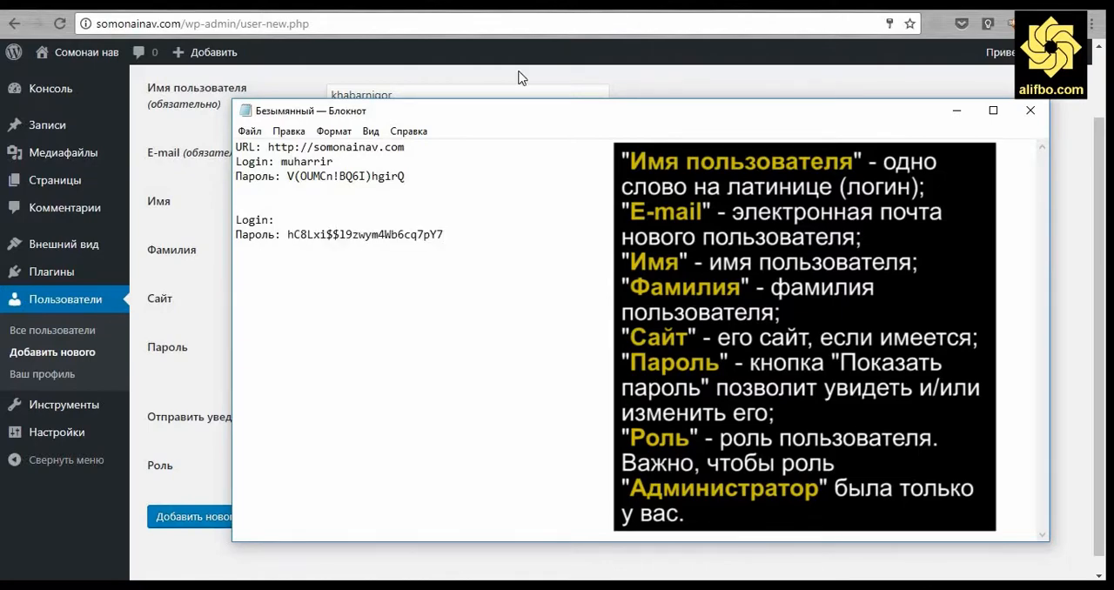
left_click(440, 87)
left_click(427, 91)
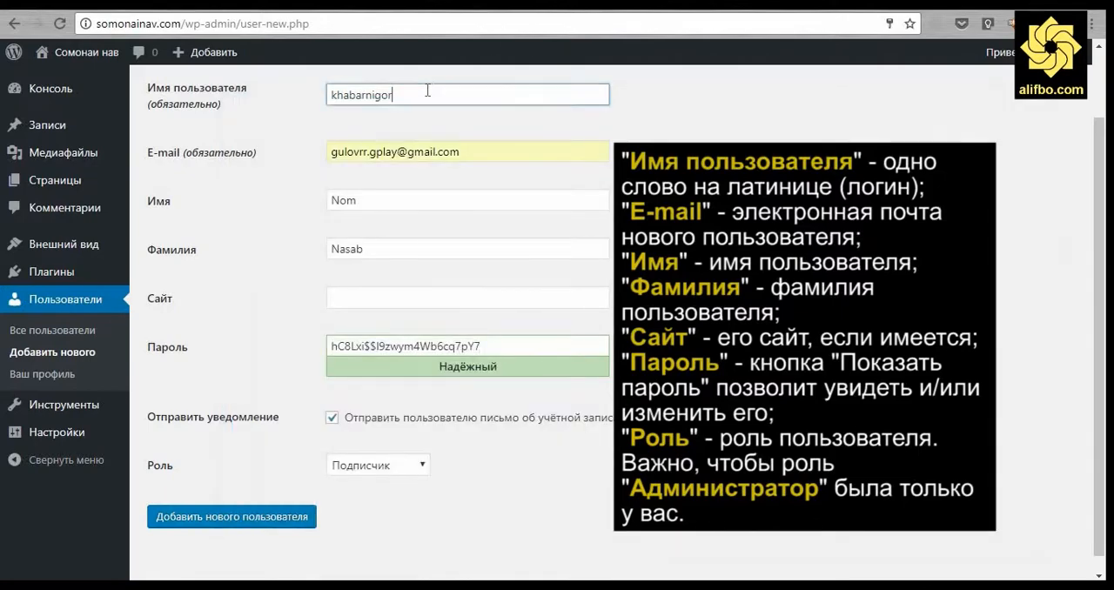
right_click(361, 111)
left_click(411, 131)
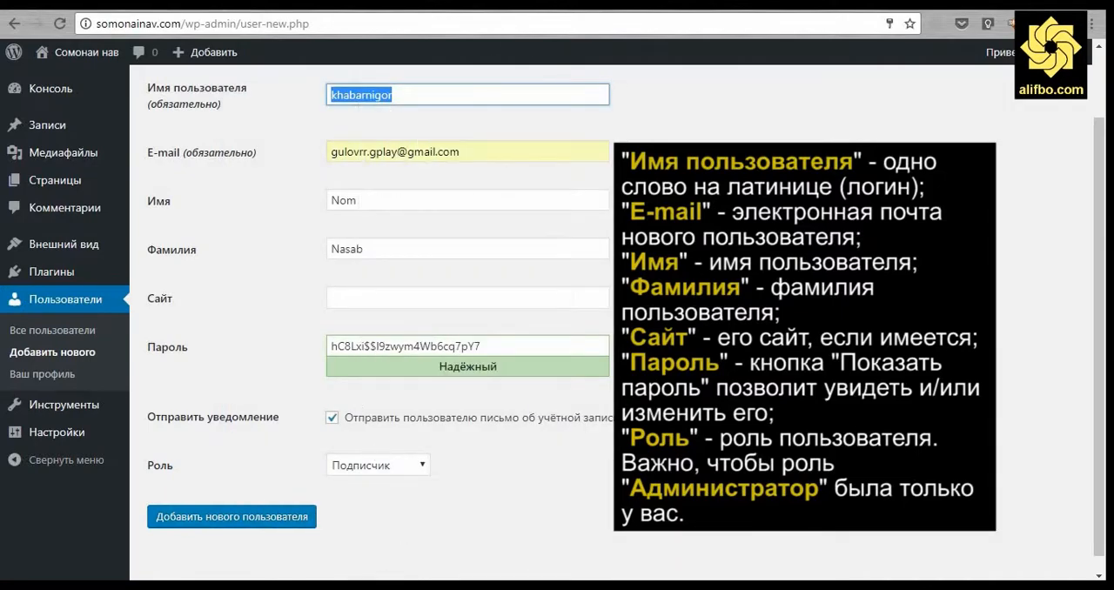
key("alt+Tab")
left_click(343, 220)
key("ctrl+v")
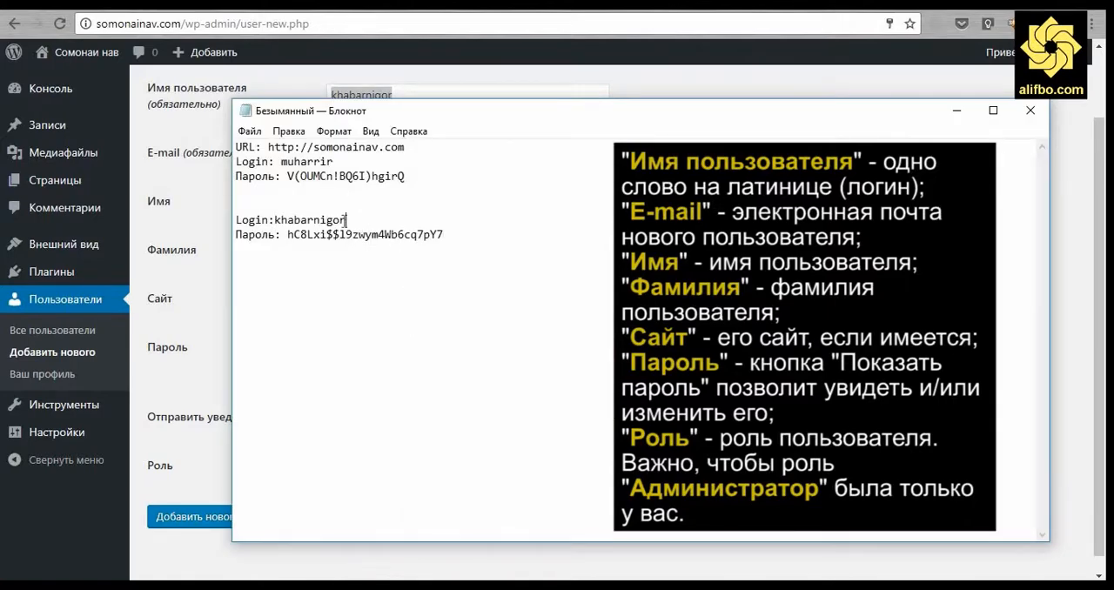
key("ctrl+Left")
left_click(226, 341)
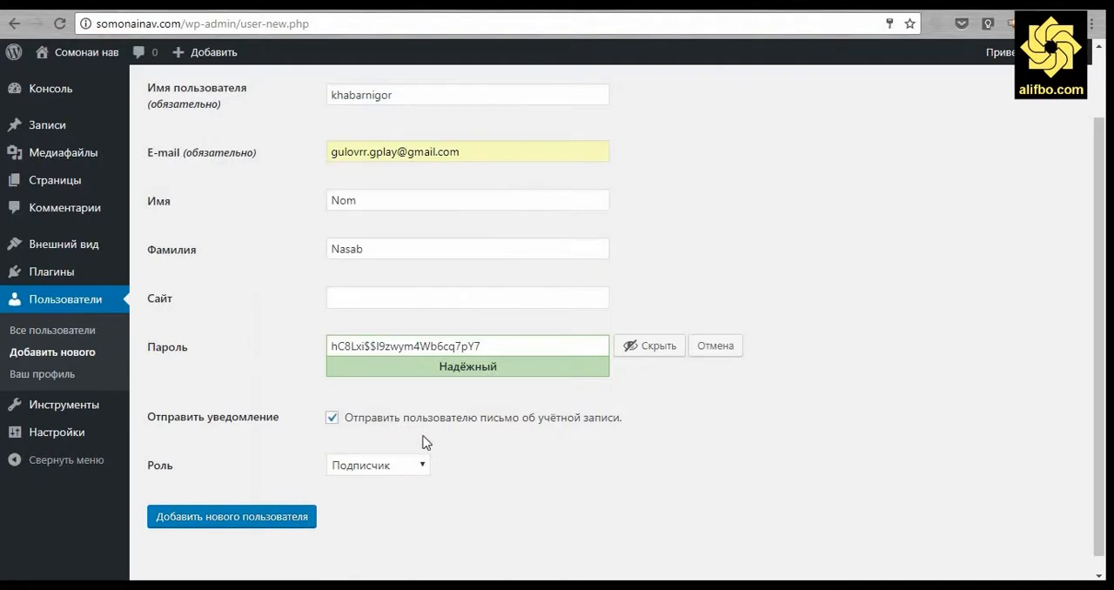
Set the new user's role to Автор, turn off the account notification e-mail and create the user.
left_click(378, 466)
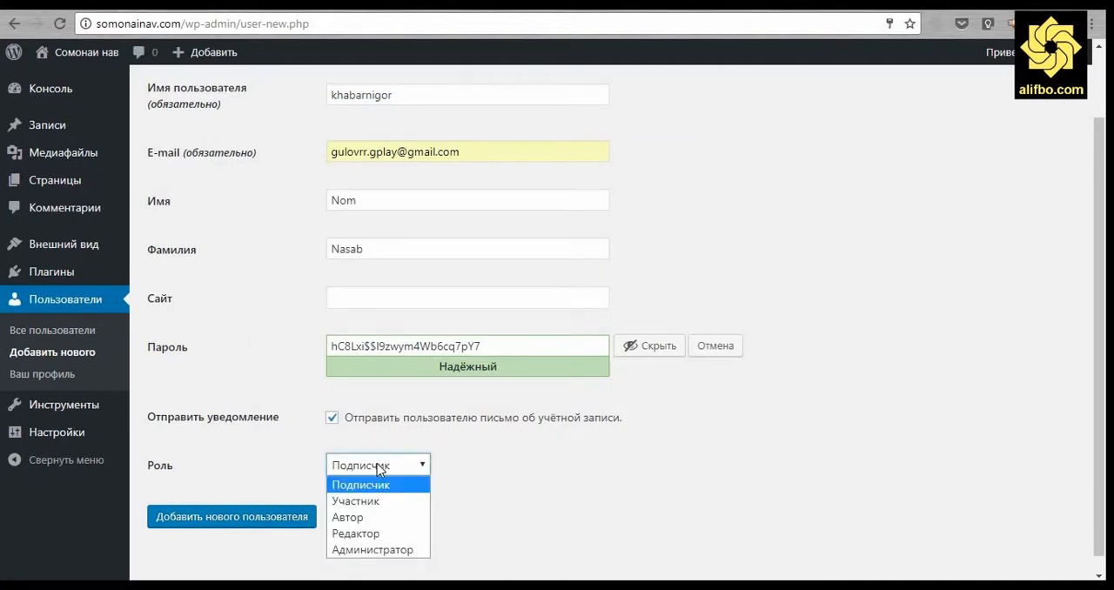
left_click(379, 518)
left_click(402, 520)
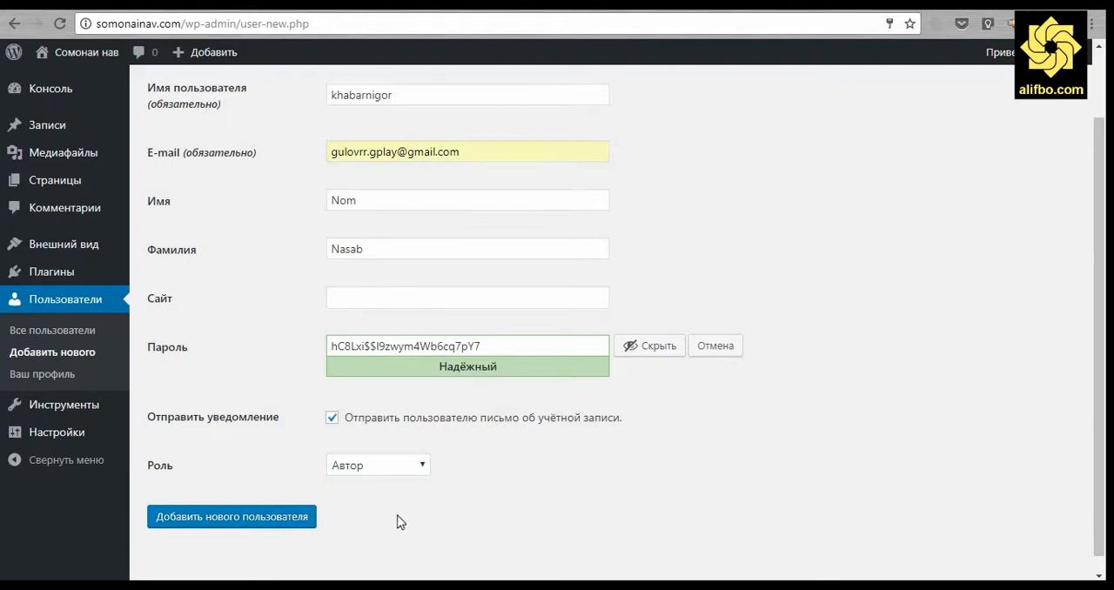
left_click(331, 418)
left_click(228, 520)
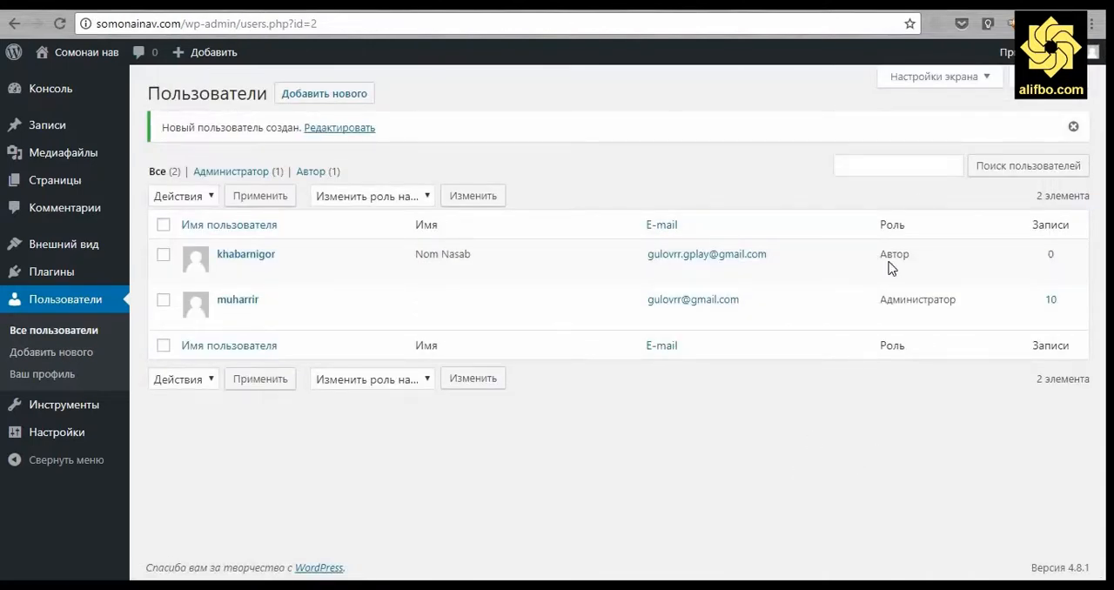
Log out of the administrator account and switch to Notepad for the new user's login details.
mouse_move(1008, 53)
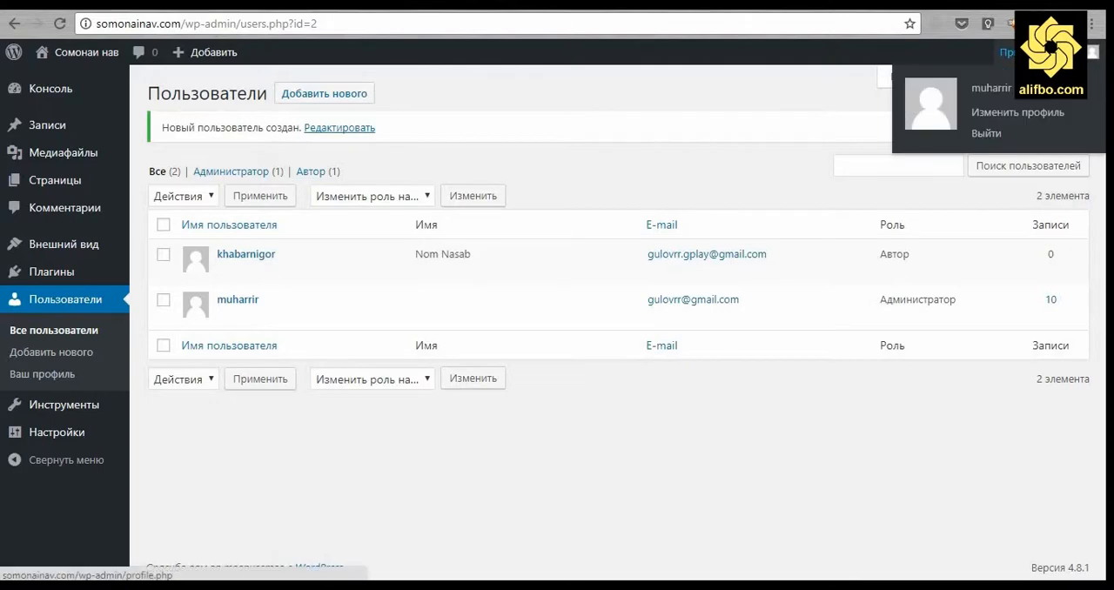
left_click(987, 133)
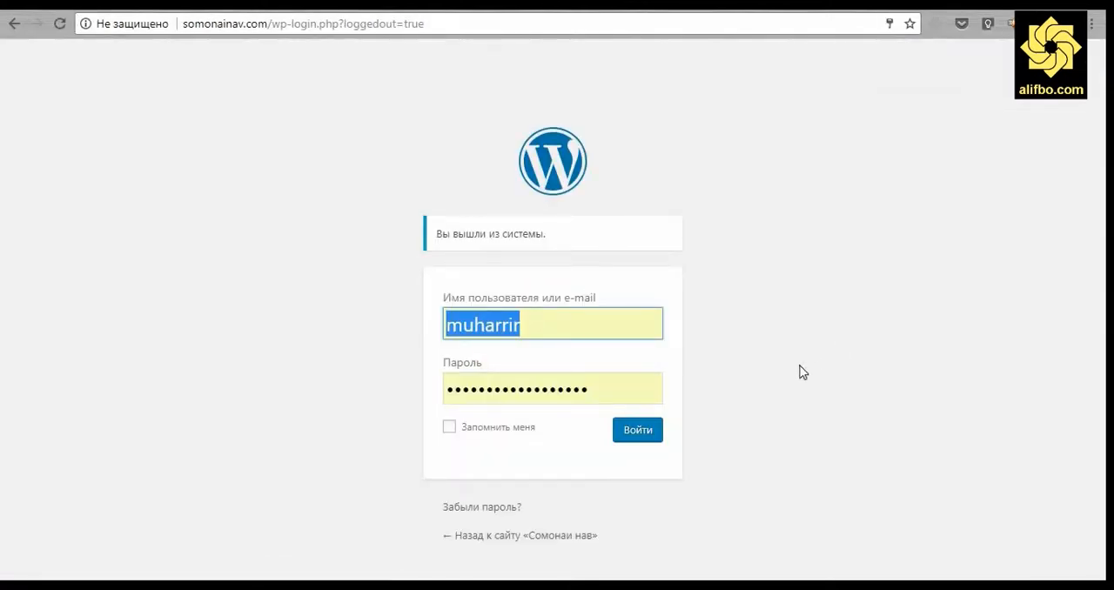
left_click(423, 555)
key("alt+Tab")
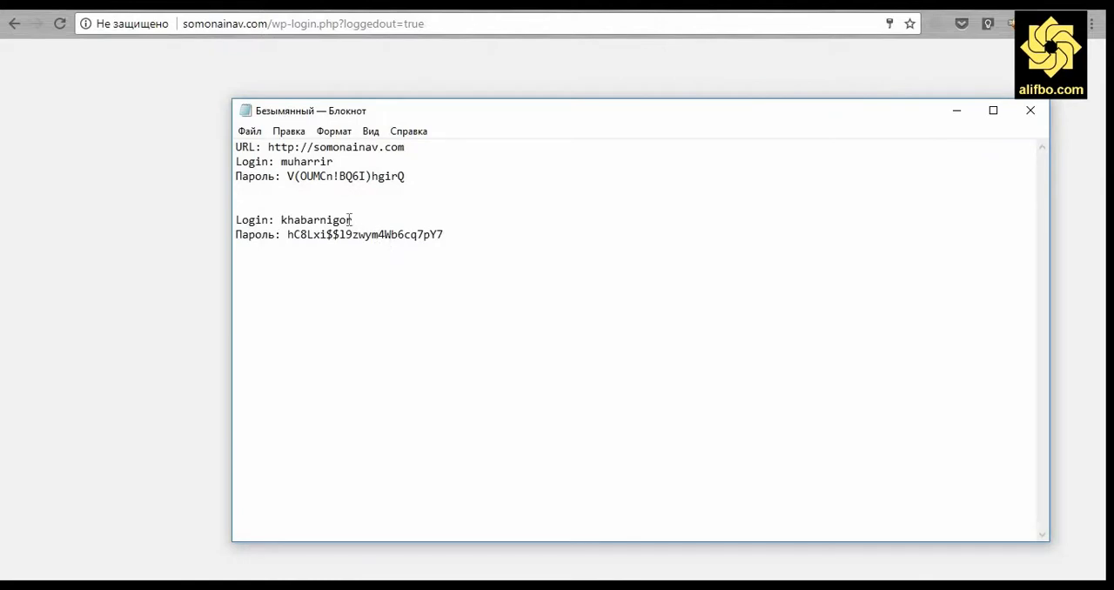
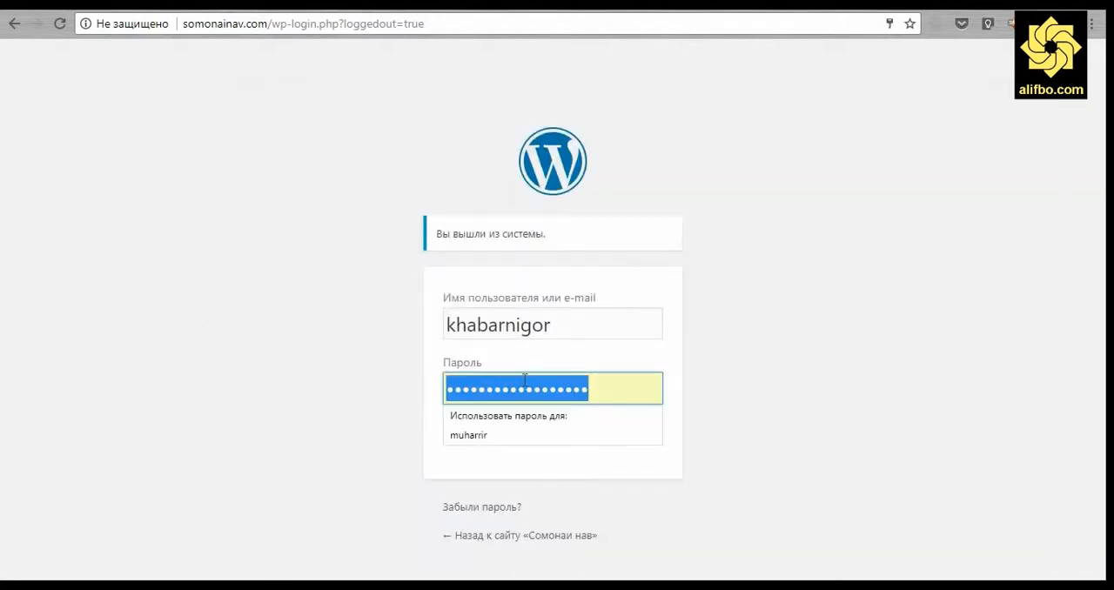
Paste the new author's password into the Пароль field, log in and let the browser save the credentials.
key("ctrl+v")
left_click(640, 435)
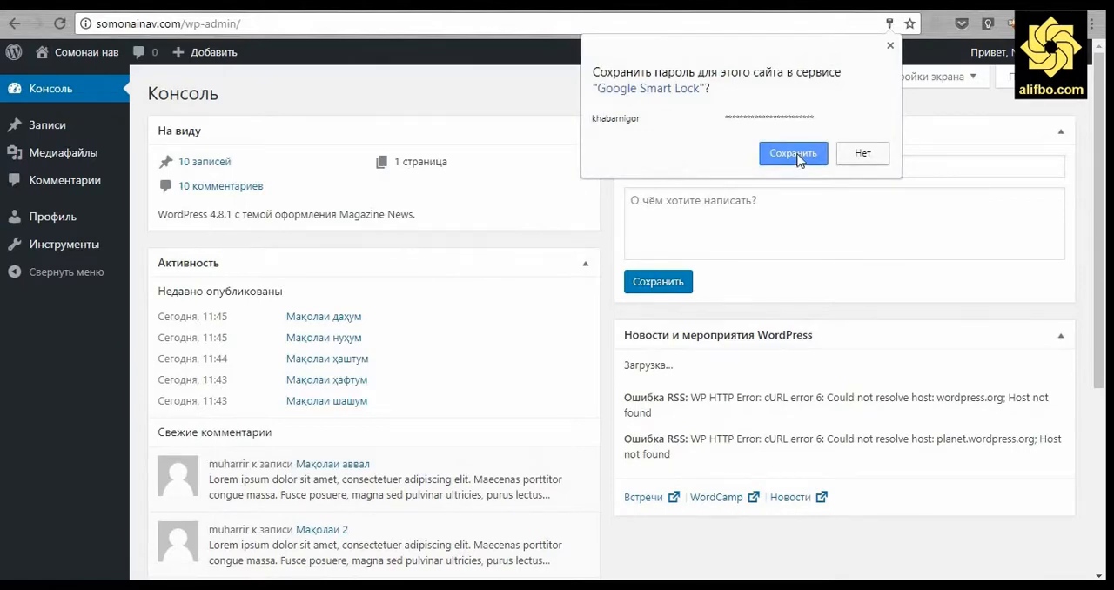
left_click(793, 155)
Open the site's front page in a new tab, go to the post Мақолаи нуҳум and start a reply to its comment.
mouse_move(94, 54)
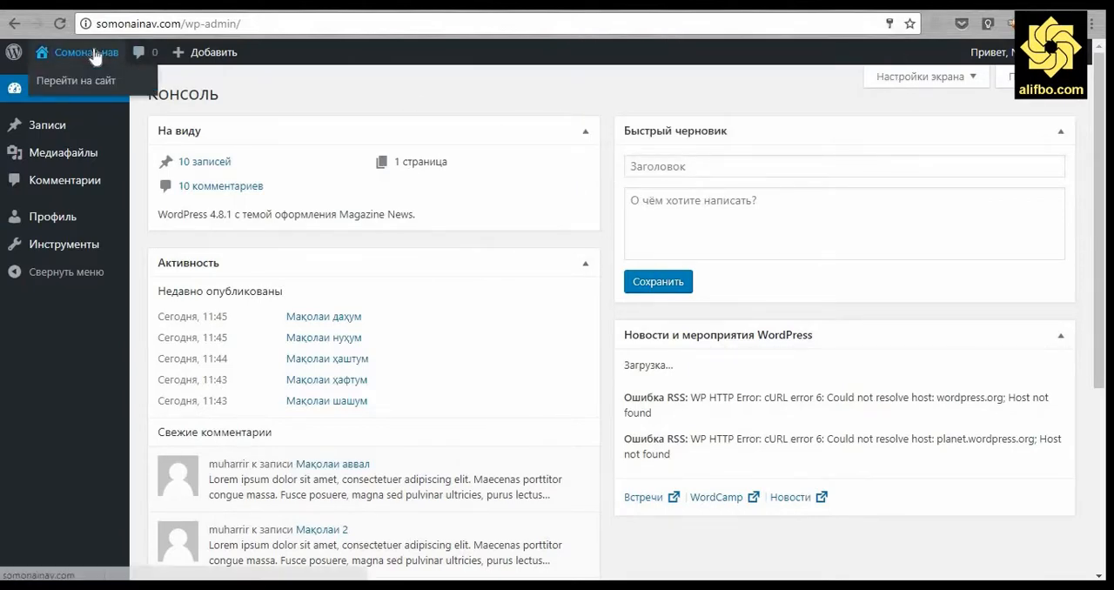
right_click(68, 80)
left_click(376, 103)
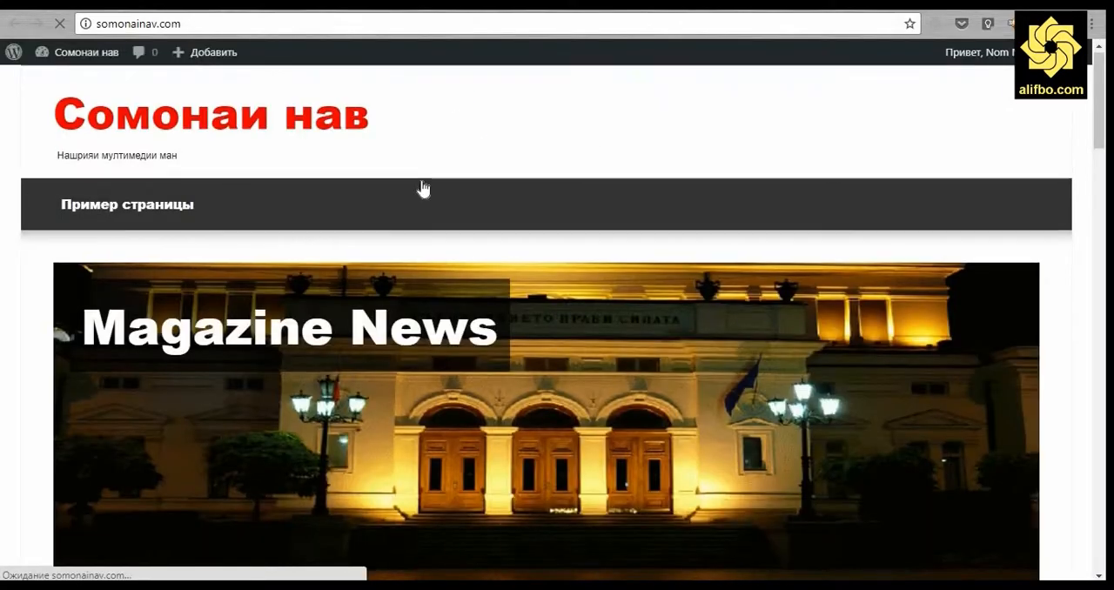
scroll(422, 185, "down", 10)
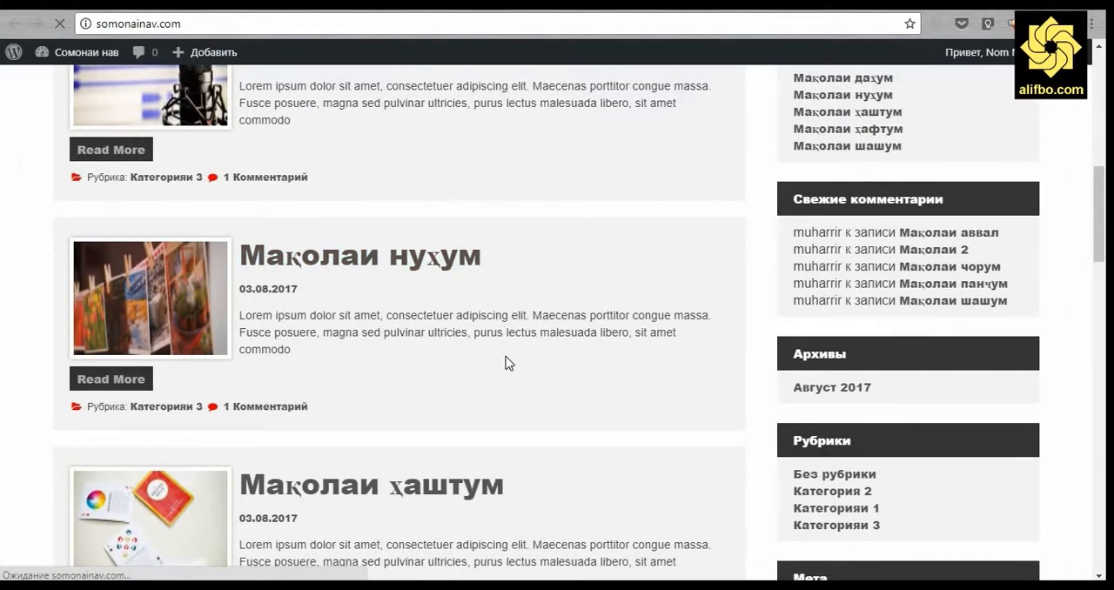
scroll(509, 363, "down", 10)
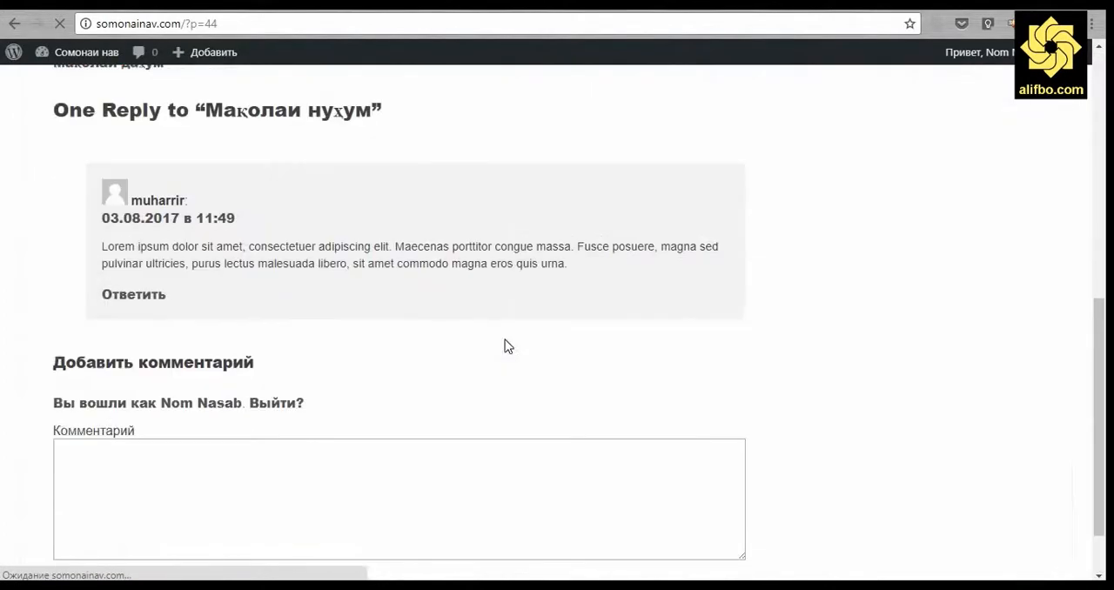
left_click(140, 295)
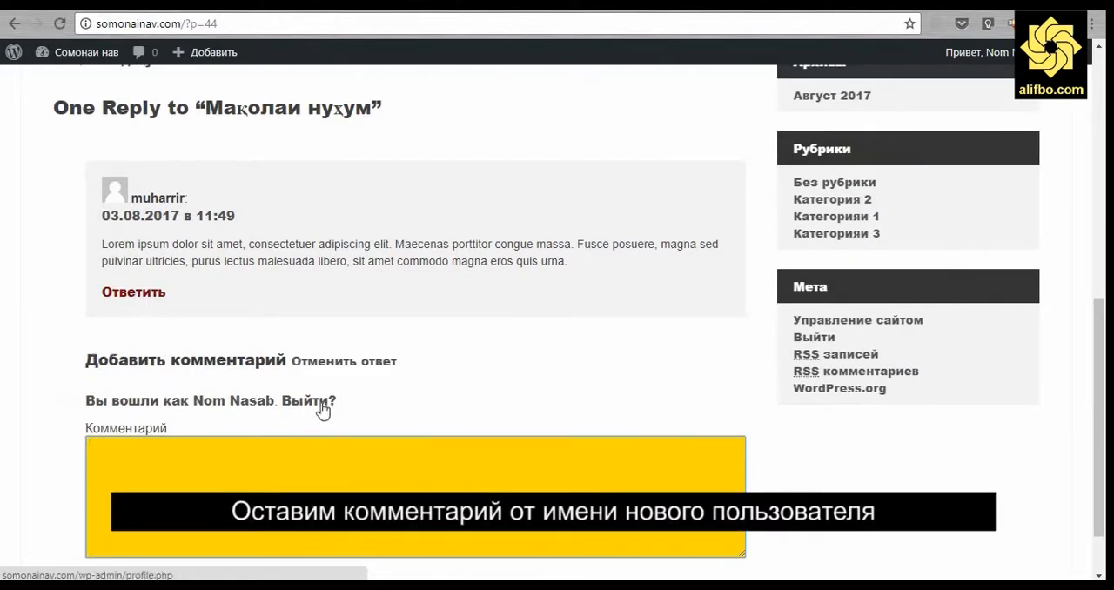
scroll(320, 405, "down", 1)
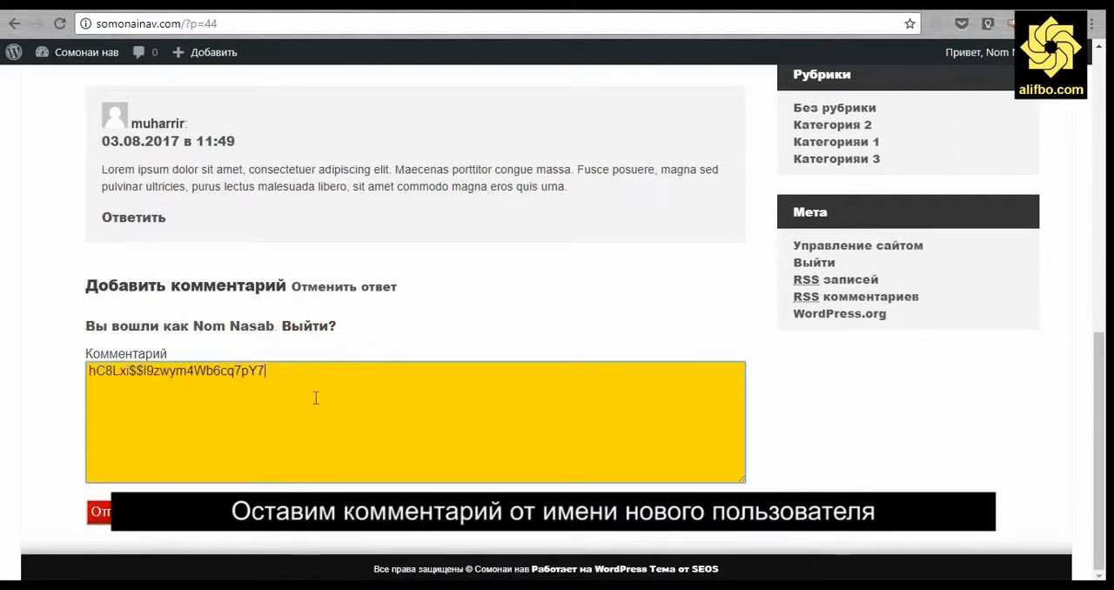
key("ctrl+a")
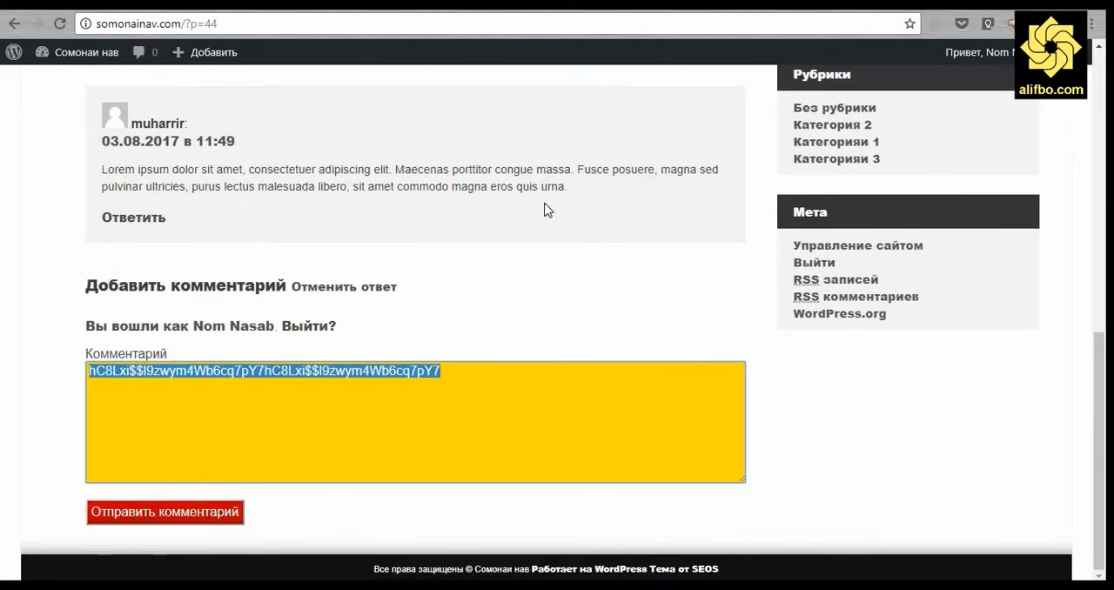
Copy the text of the existing comment and clear the wrongly pasted content from the reply field.
left_click(424, 176)
left_click_drag(424, 177, 94, 174)
left_click(183, 414)
key("ctrl+a")
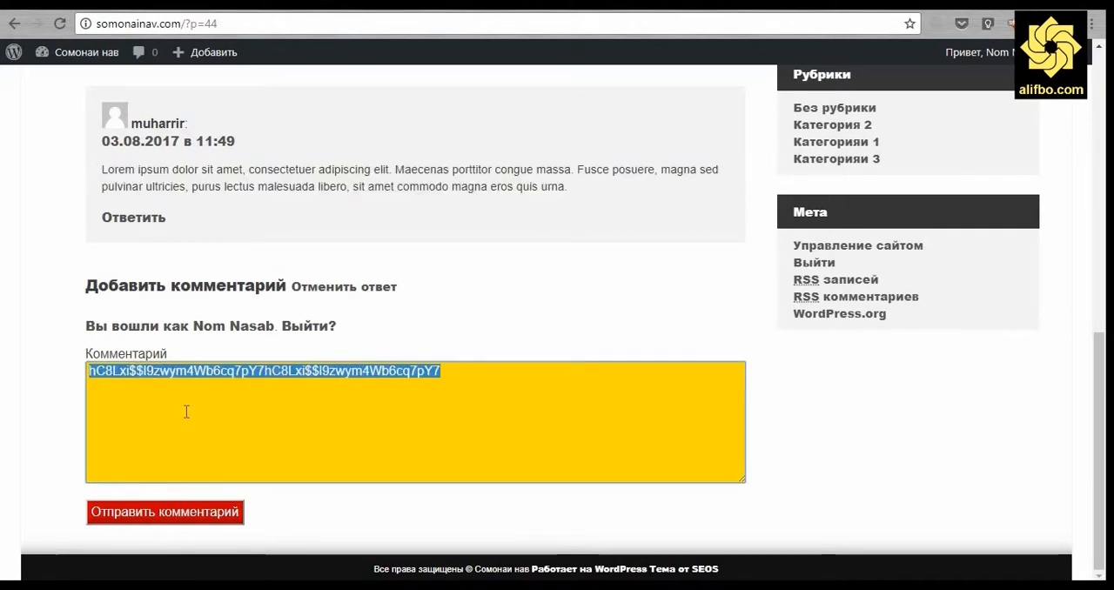
key("ctrl+x")
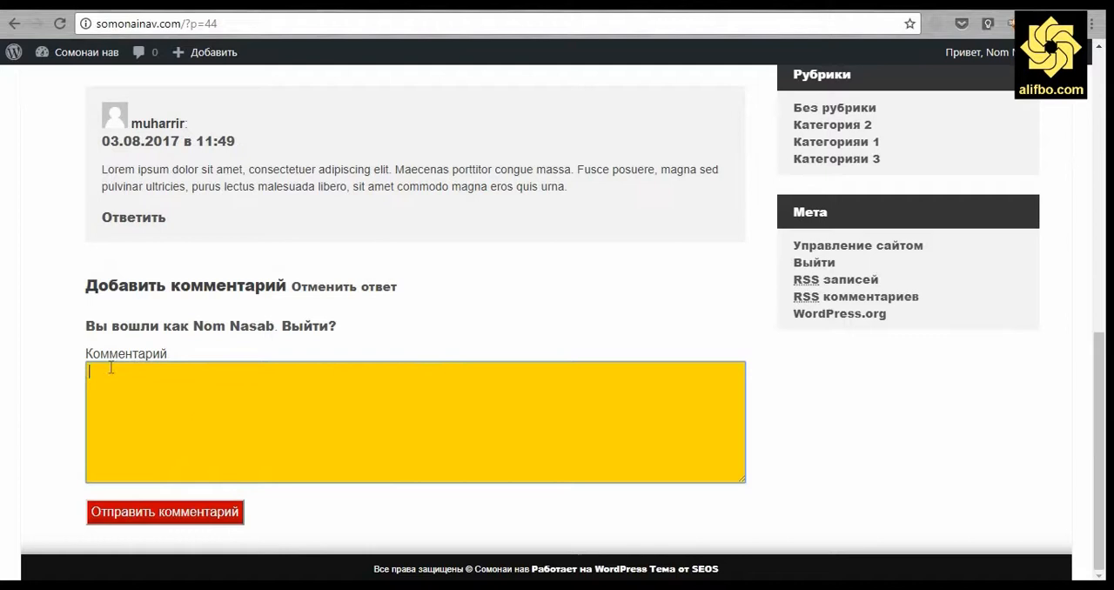
Fill the reply with the copied Lorem ipsum text three times over and submit the comment.
left_click(50, 294)
left_click(122, 388)
key("ctrl+v")
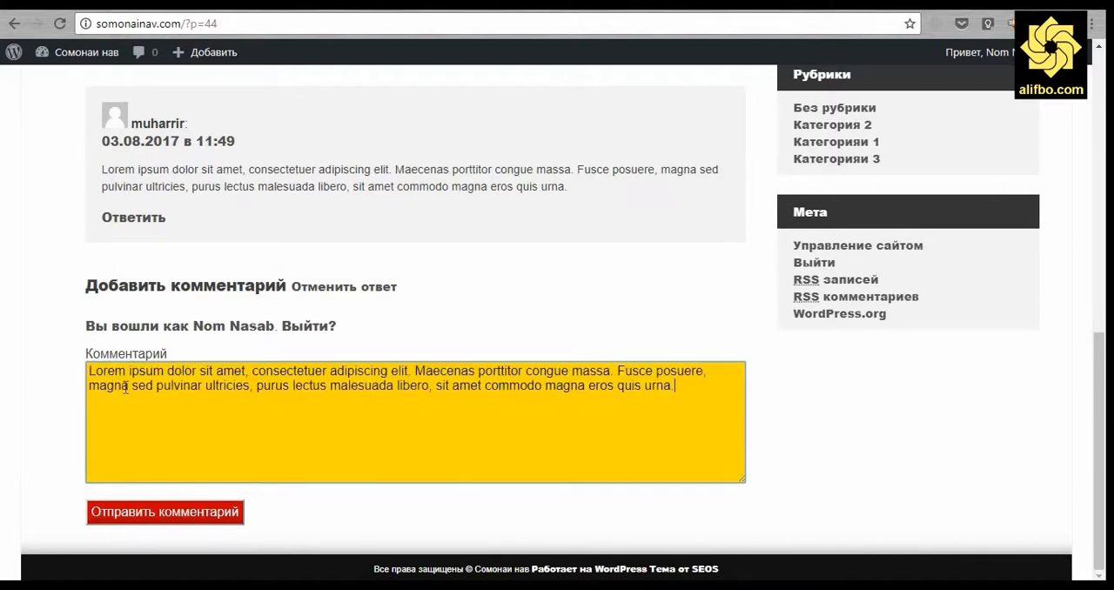
key("ctrl+v")
key("ctrl+v")
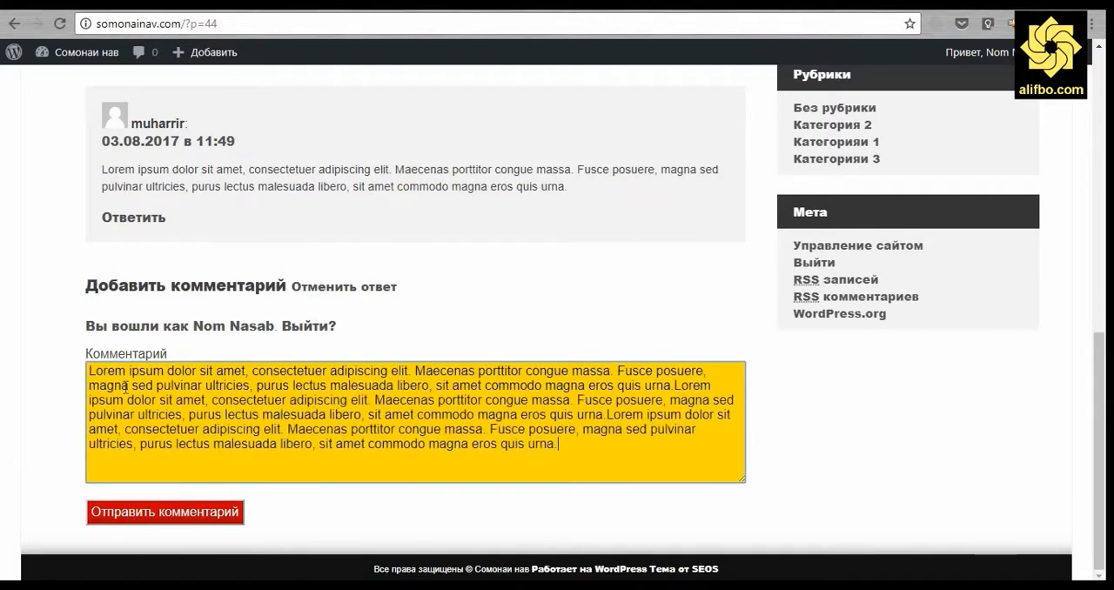
left_click(165, 512)
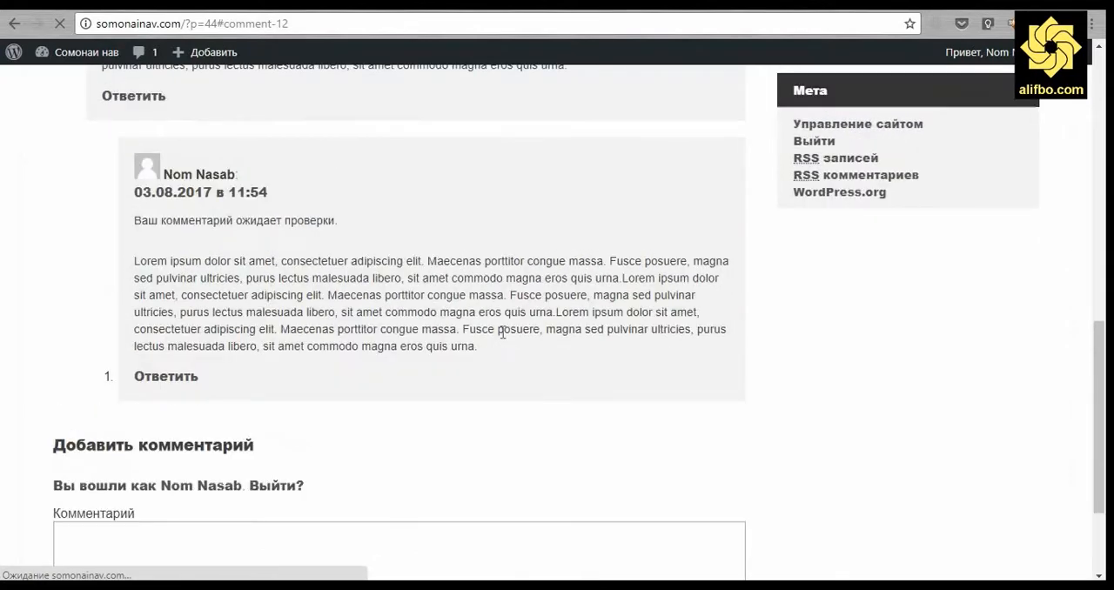
Examine the submitted reply under the post, then check the Свежие комментарии list on the site's front page.
scroll(516, 334, "up", 2)
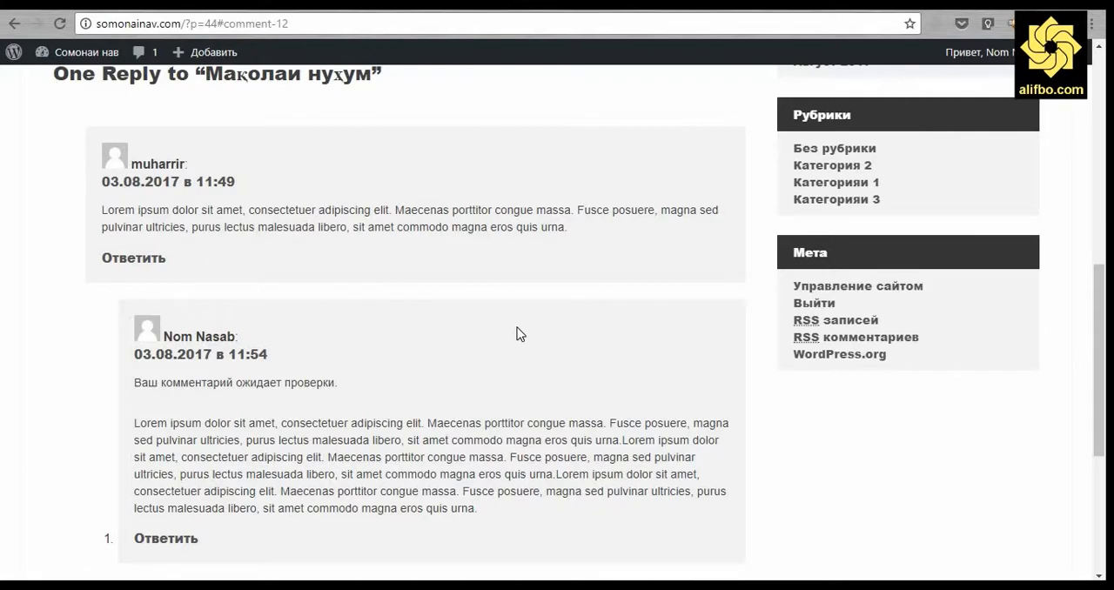
scroll(517, 331, "up", 5)
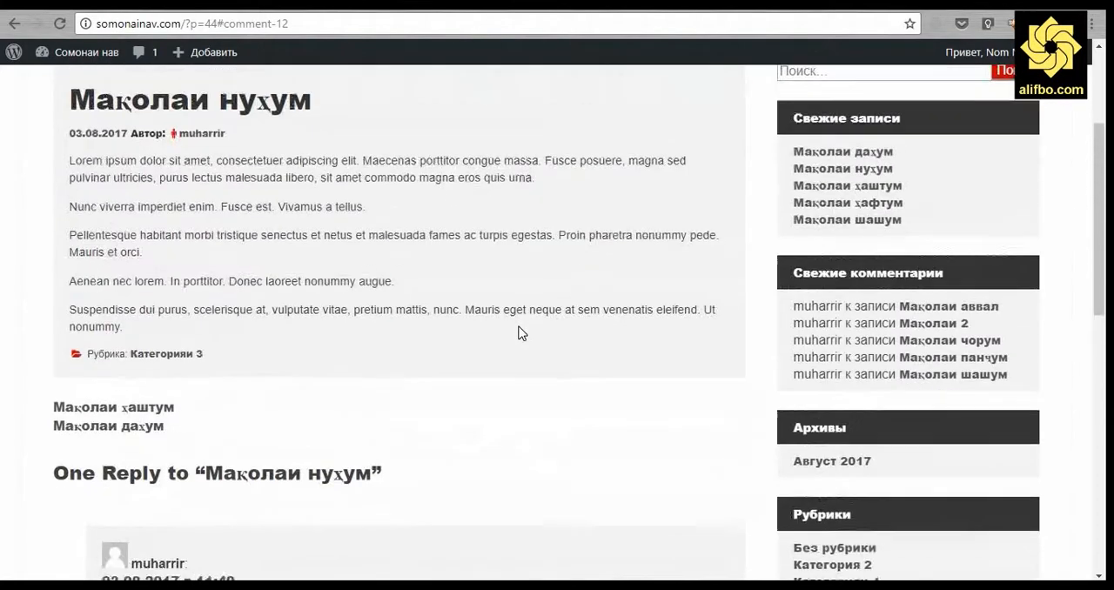
scroll(666, 288, "up", 2)
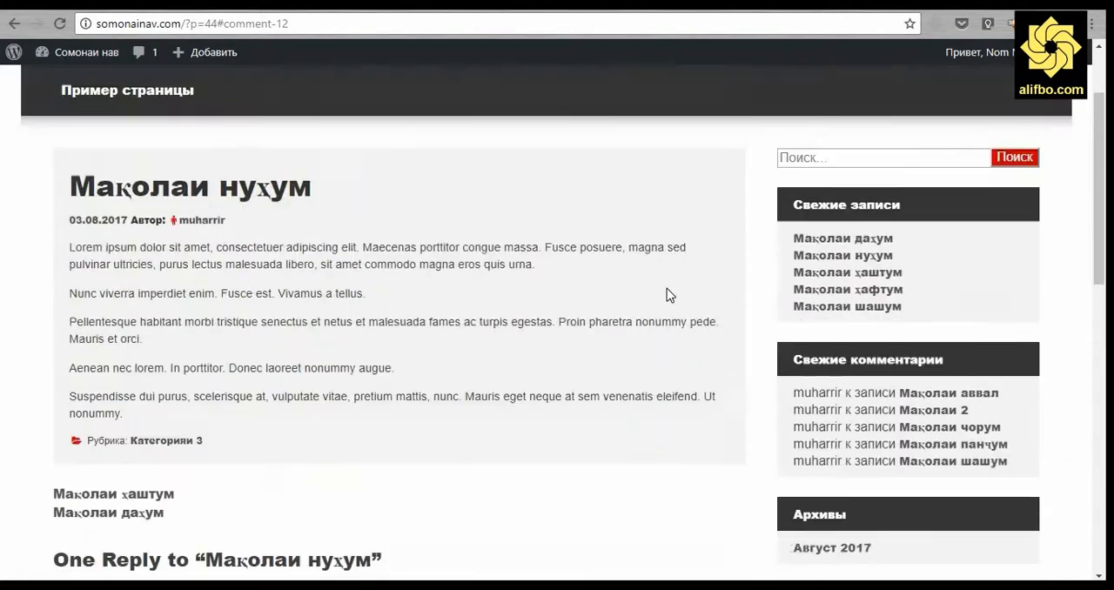
scroll(548, 281, "up", 2)
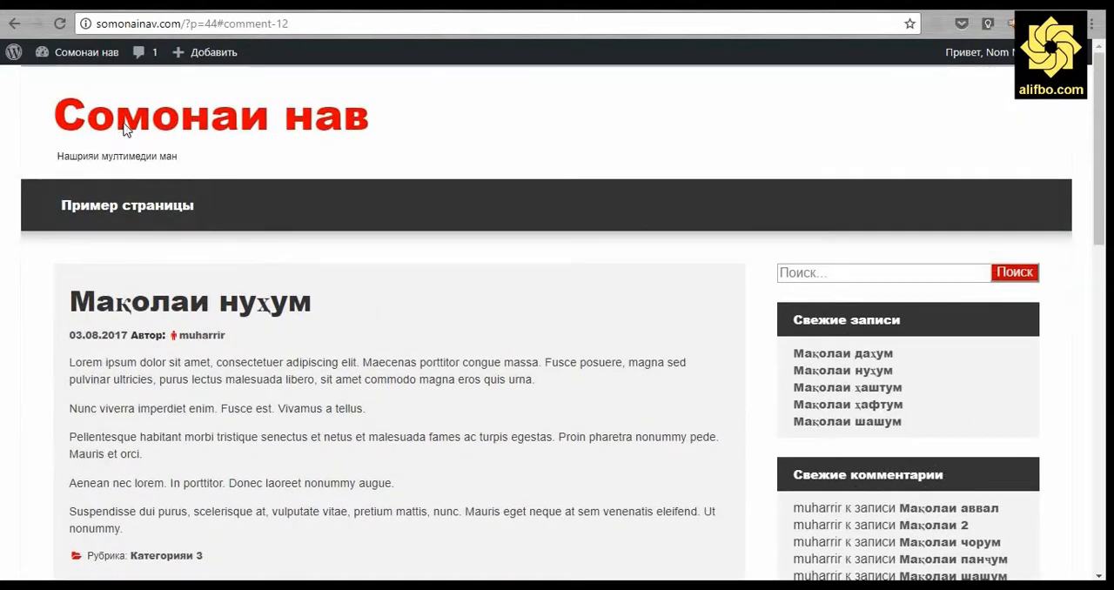
key("F5")
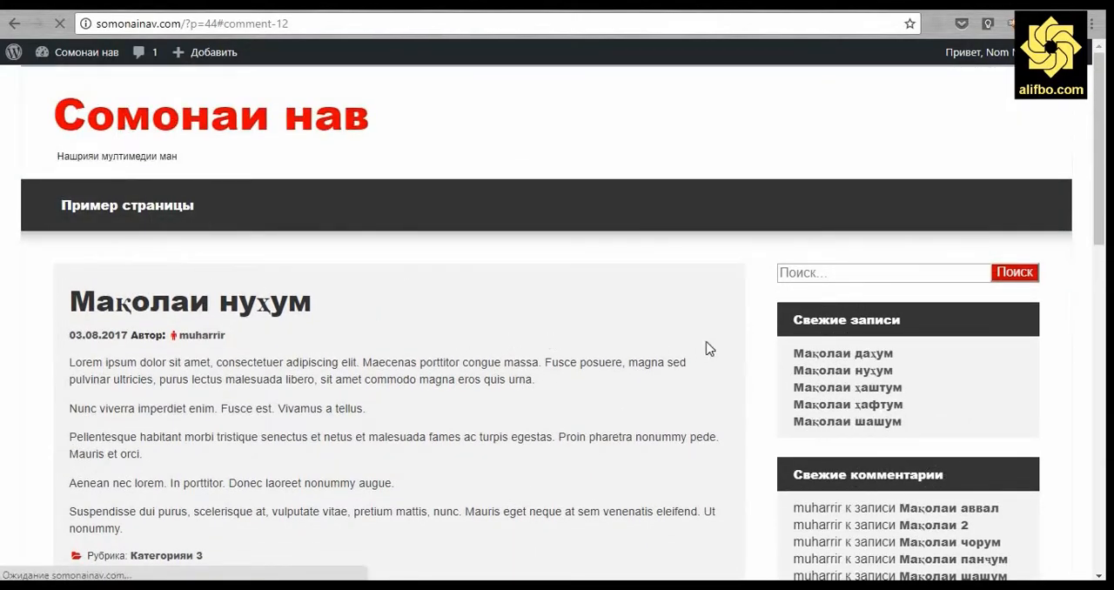
scroll(751, 291, "down", 3)
scroll(750, 292, "down", 2)
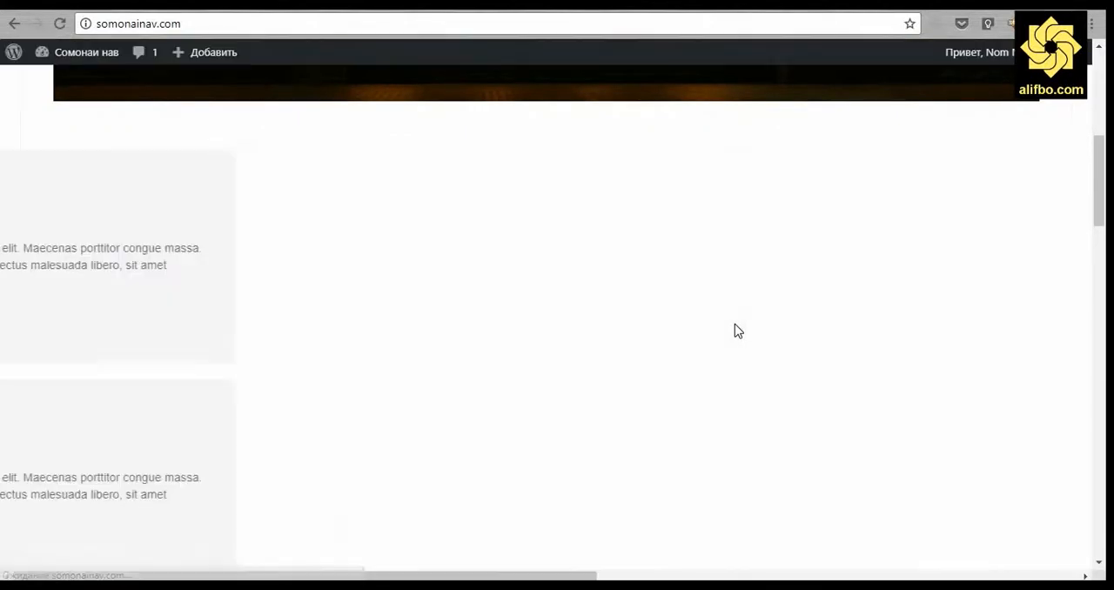
scroll(735, 326, "down", 2)
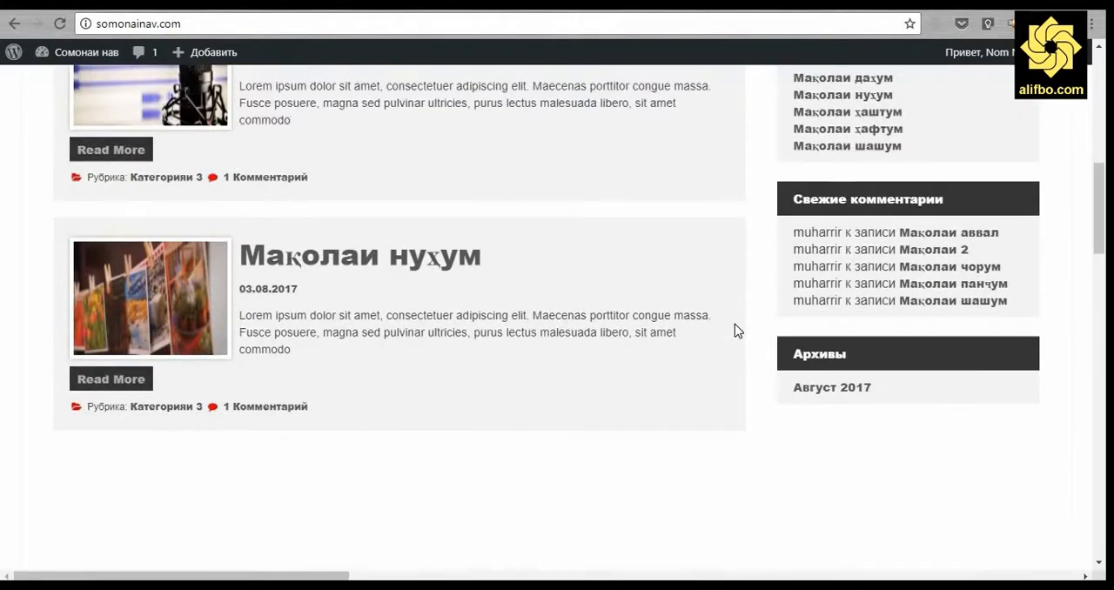
scroll(735, 326, "up", 3)
scroll(734, 323, "up", 2)
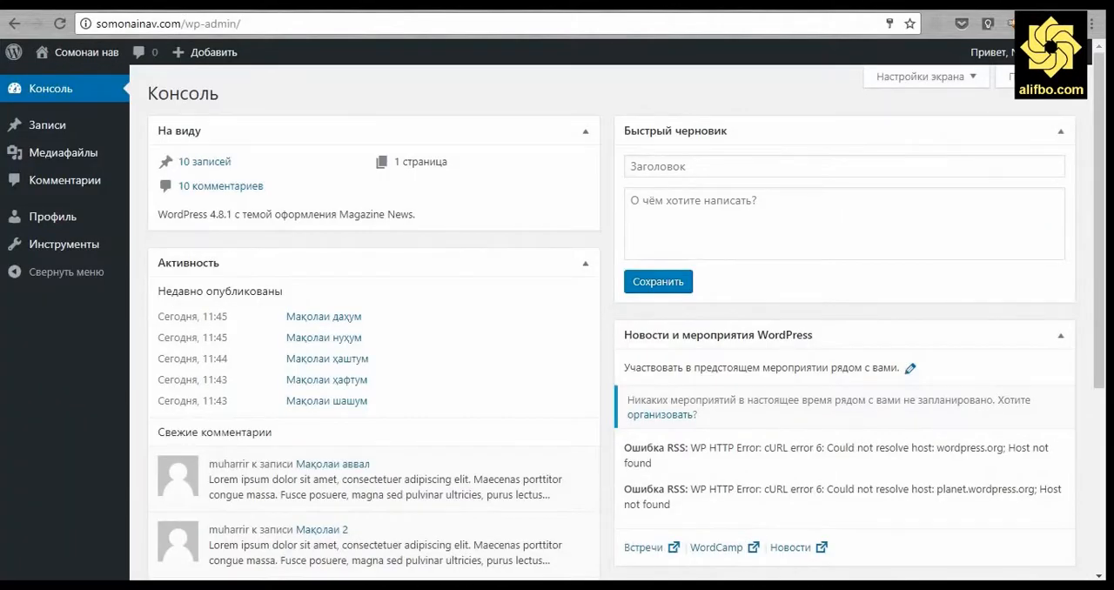
Log out of the author account in the dashboard and log in as muharrir with the saved credentials.
mouse_move(992, 52)
left_click(972, 148)
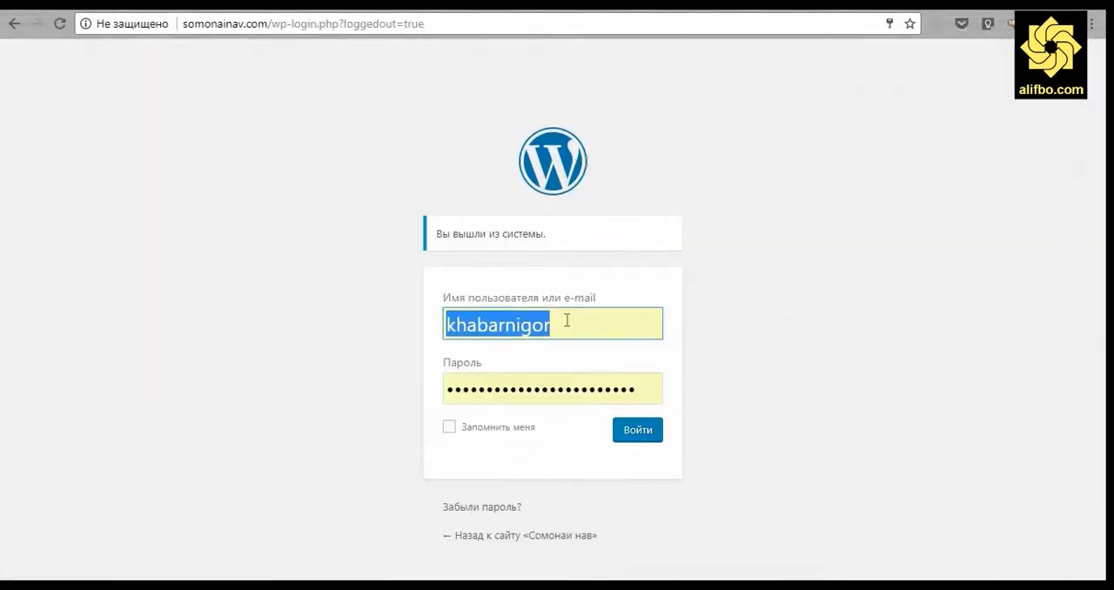
left_click(556, 323)
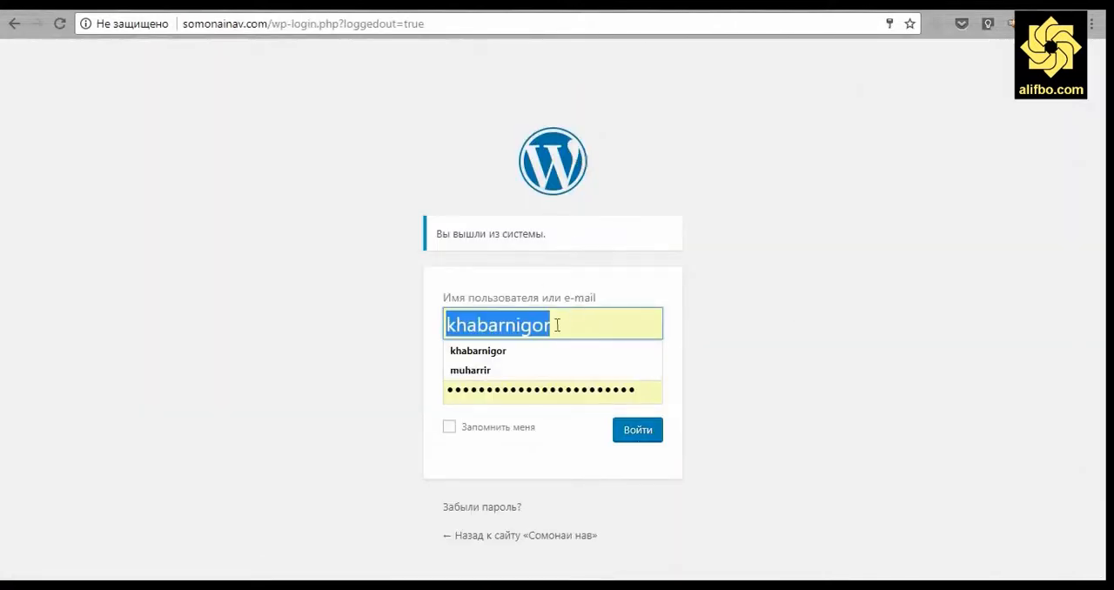
left_click(510, 378)
left_click(625, 436)
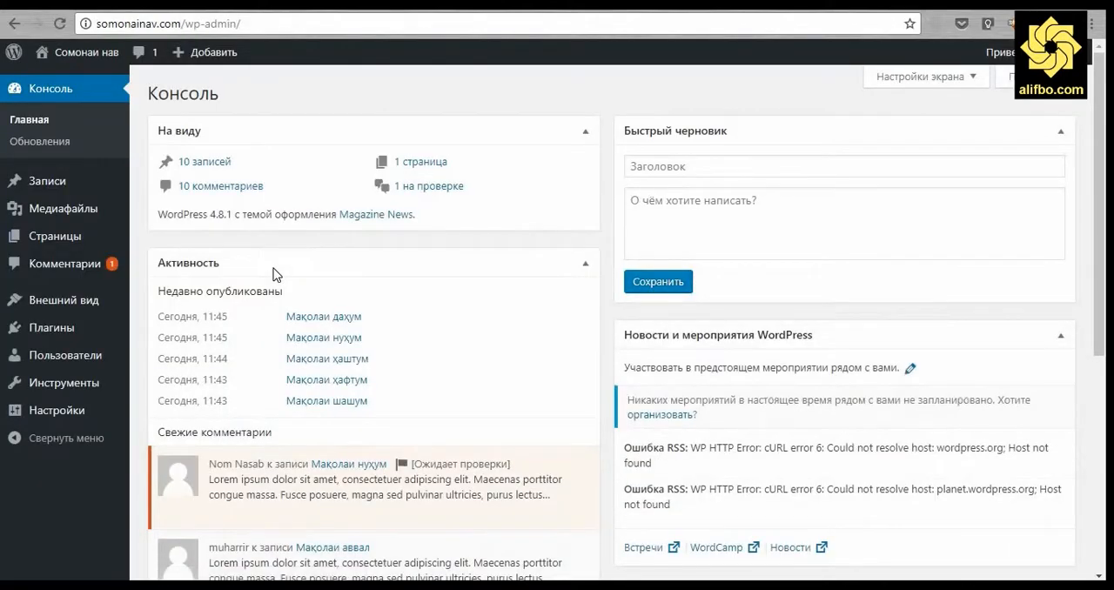
Approve the pending reply to Мақолаи нуҳум in the site's comment list.
left_click(66, 259)
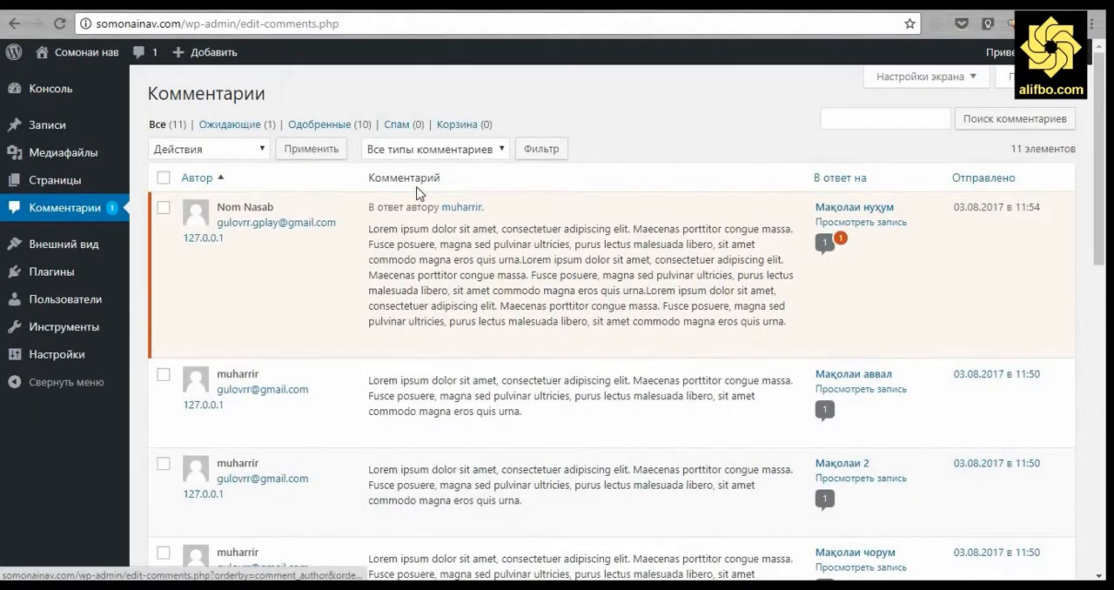
mouse_move(425, 301)
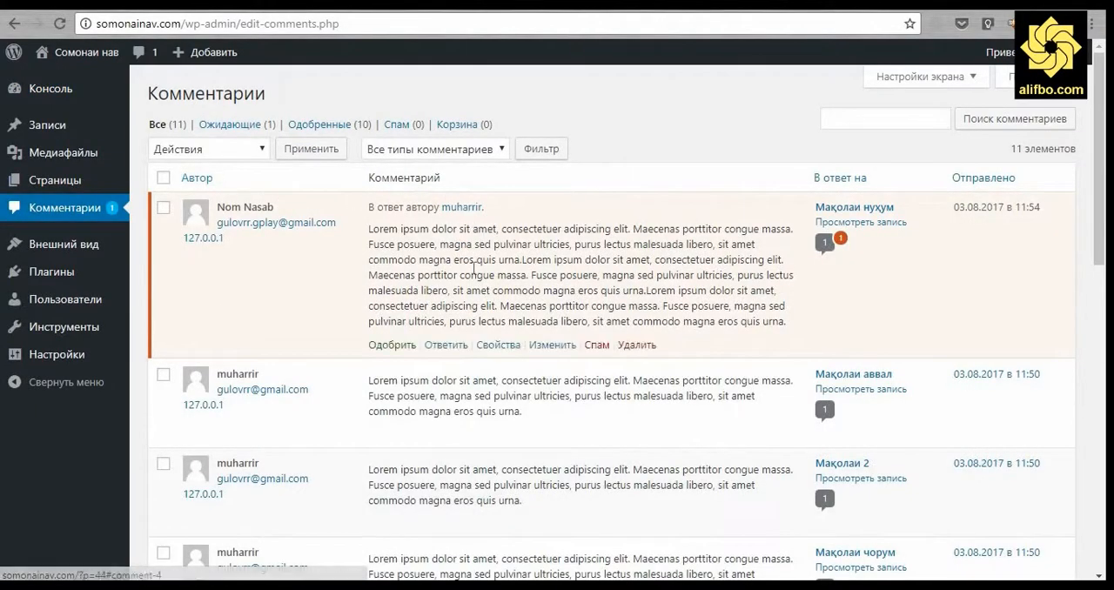
left_click(389, 347)
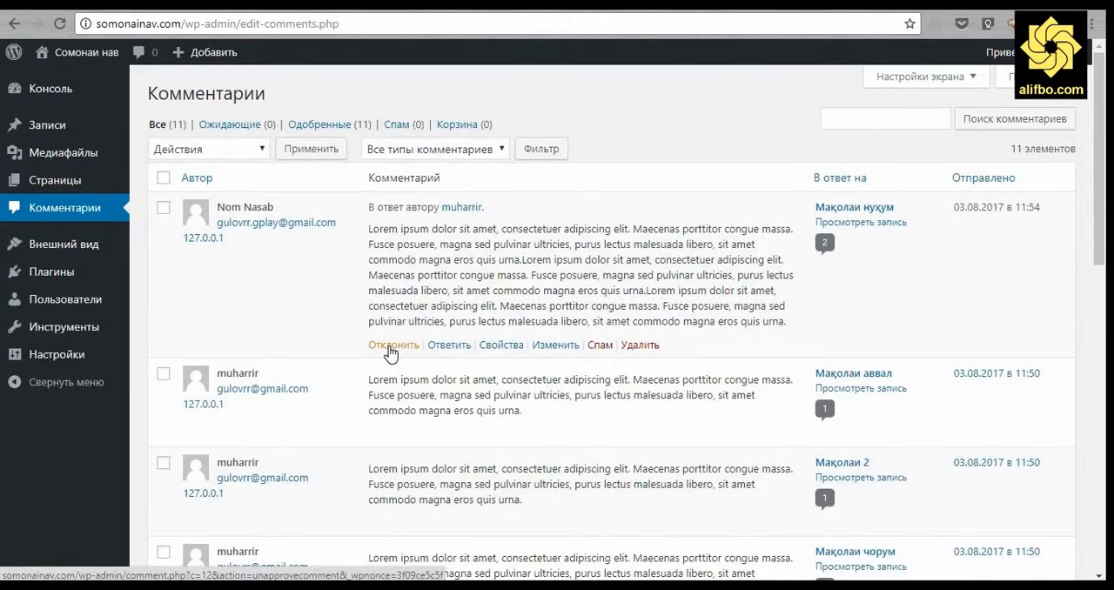
Reload the site's front page and check the Свежие комментарии list and the comment counts beneath the posts.
left_click(287, 5)
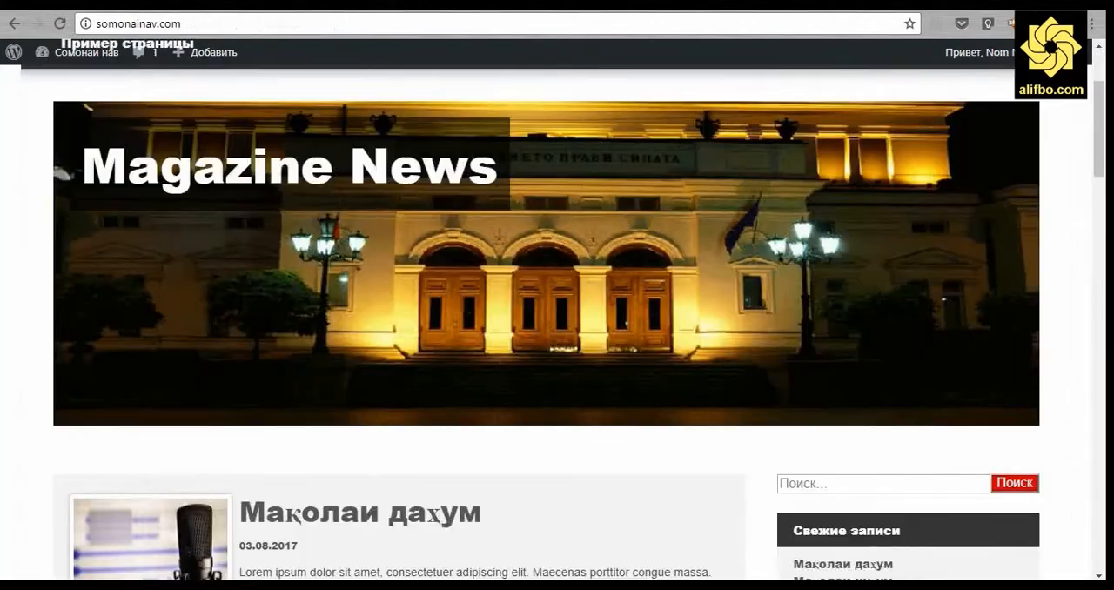
scroll(557, 322, "down", 4)
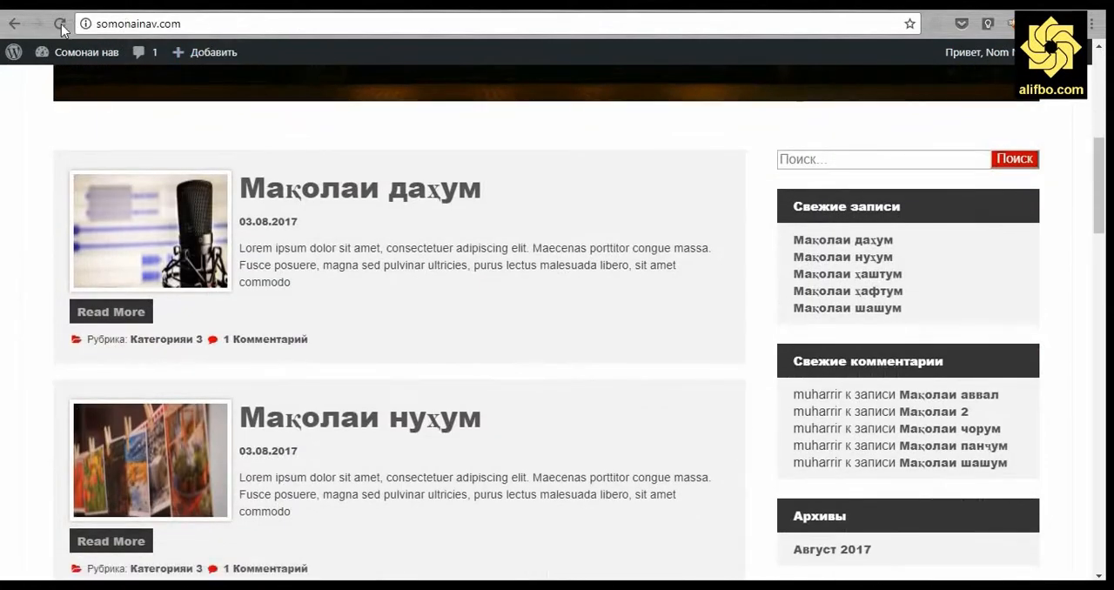
key("F5")
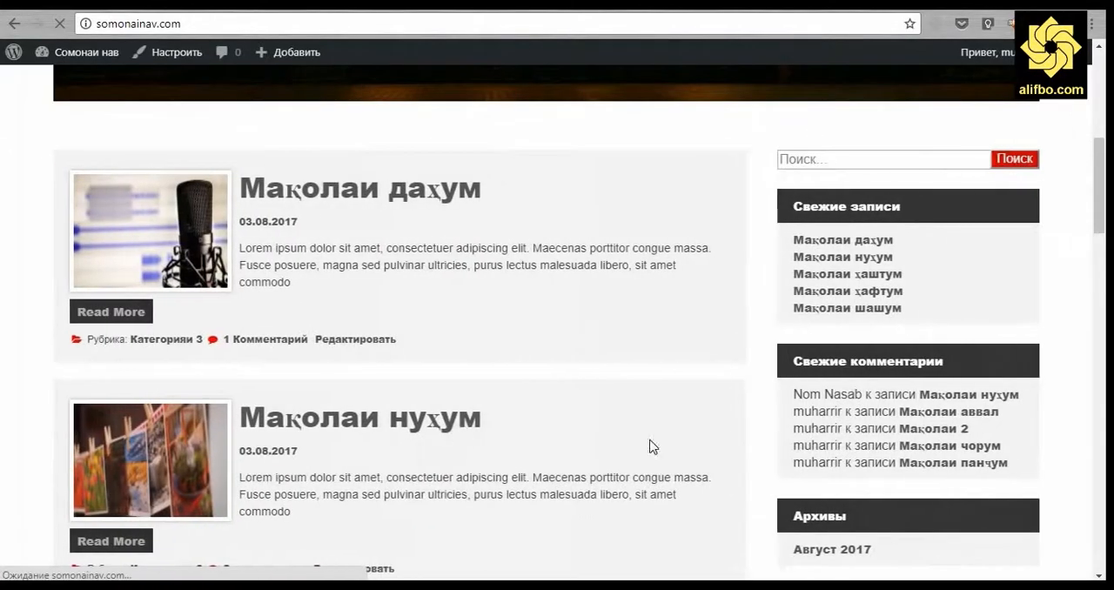
left_click_drag(792, 396, 925, 400)
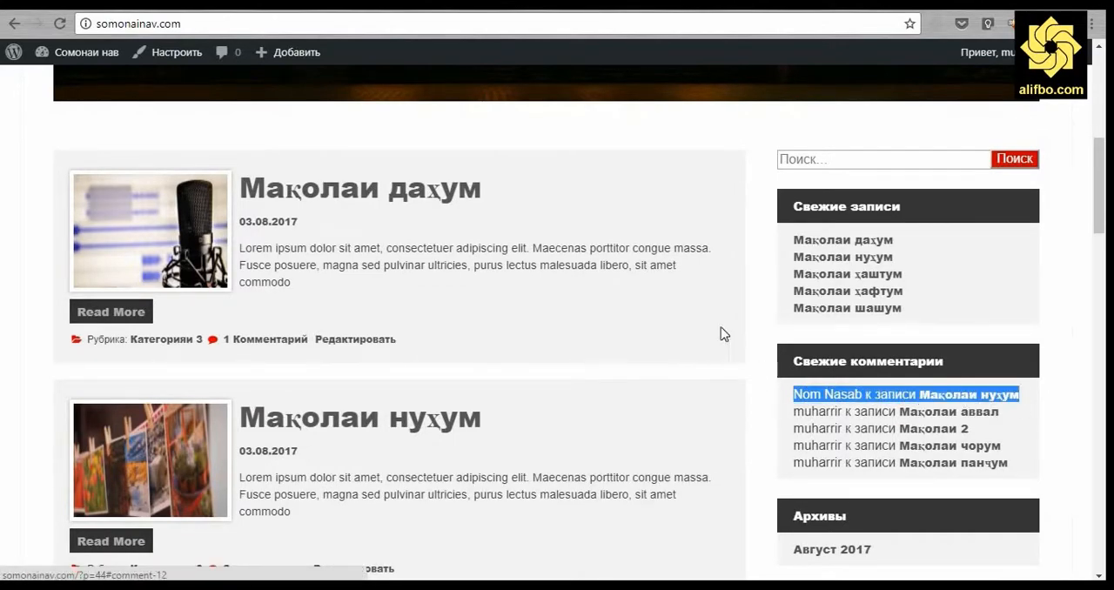
left_click(723, 334)
scroll(724, 334, "down", 1)
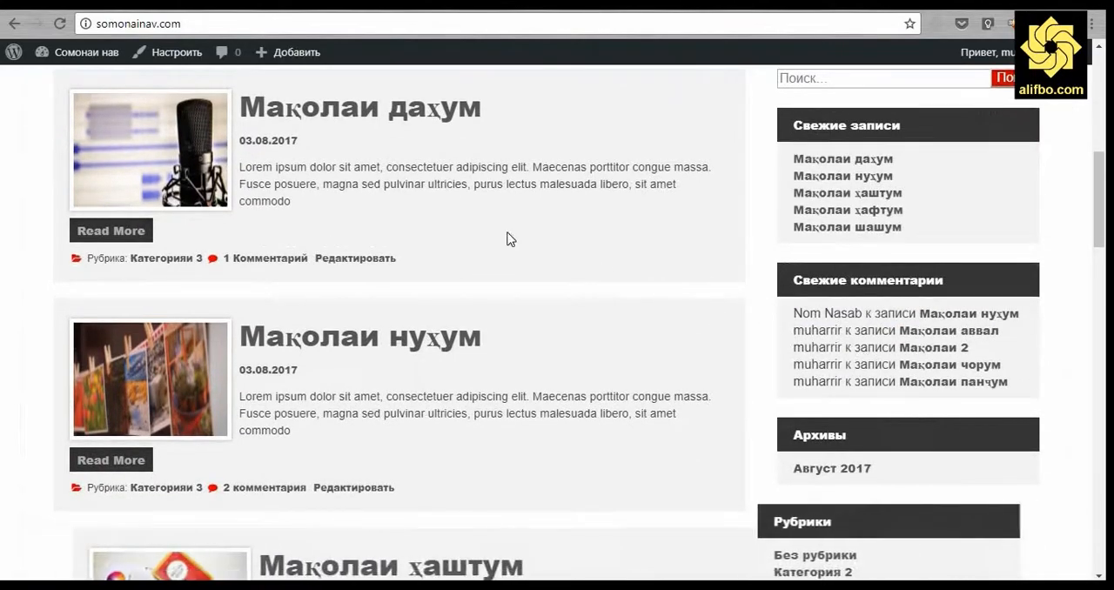
scroll(510, 239, "up", 3)
Return to the dashboard and open the Виджеты page of the theme's appearance settings.
left_click(218, 4)
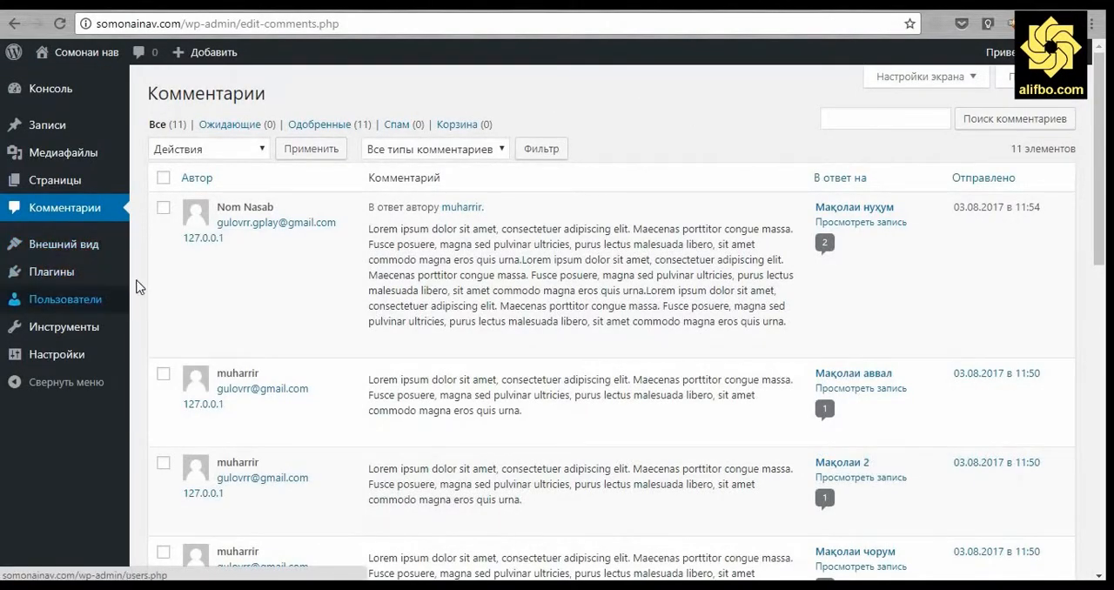
mouse_move(89, 252)
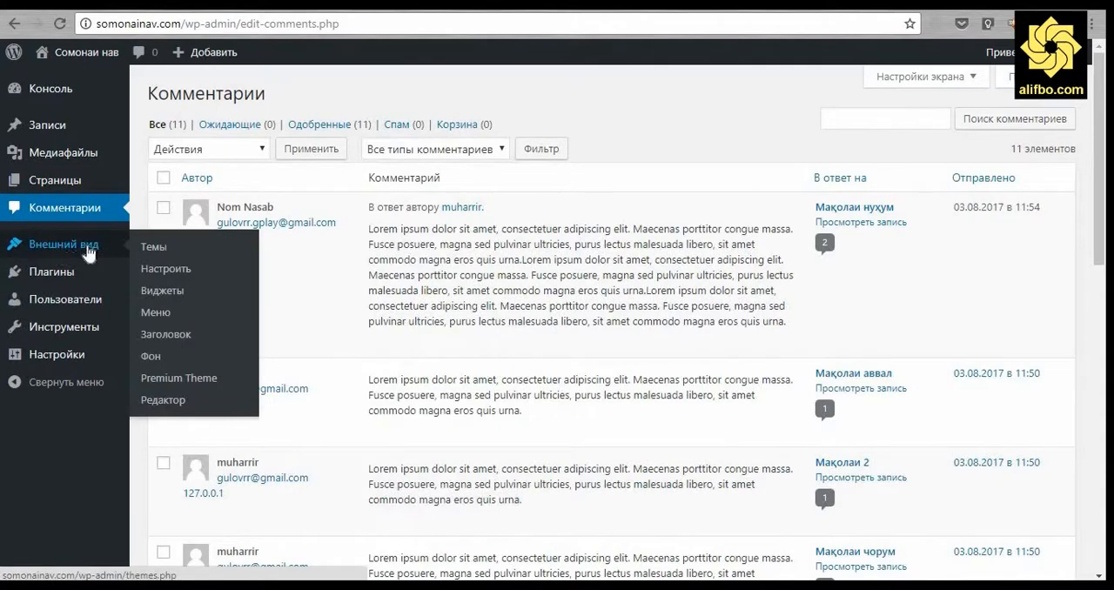
left_click(171, 286)
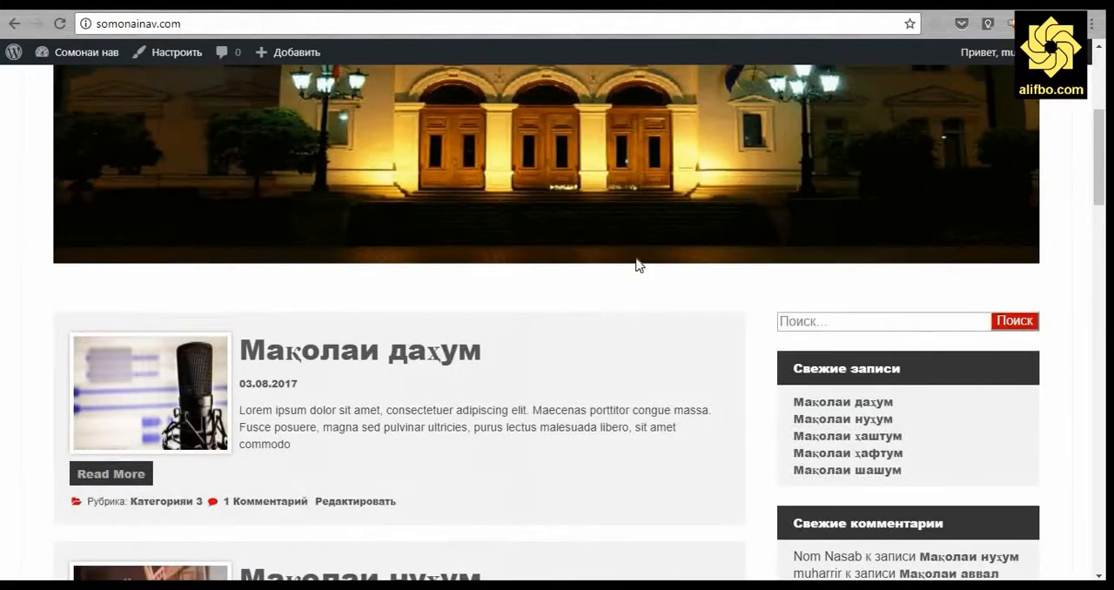
Add the Календарь widget to the Подвал 1 footer area.
scroll(640, 265, "down", 15)
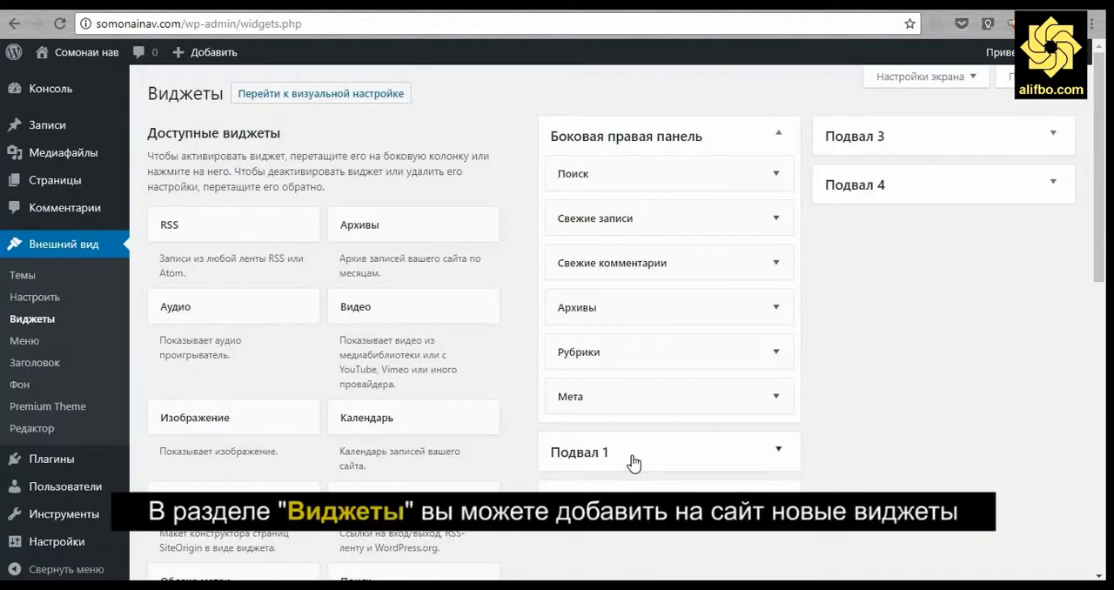
left_click(631, 461)
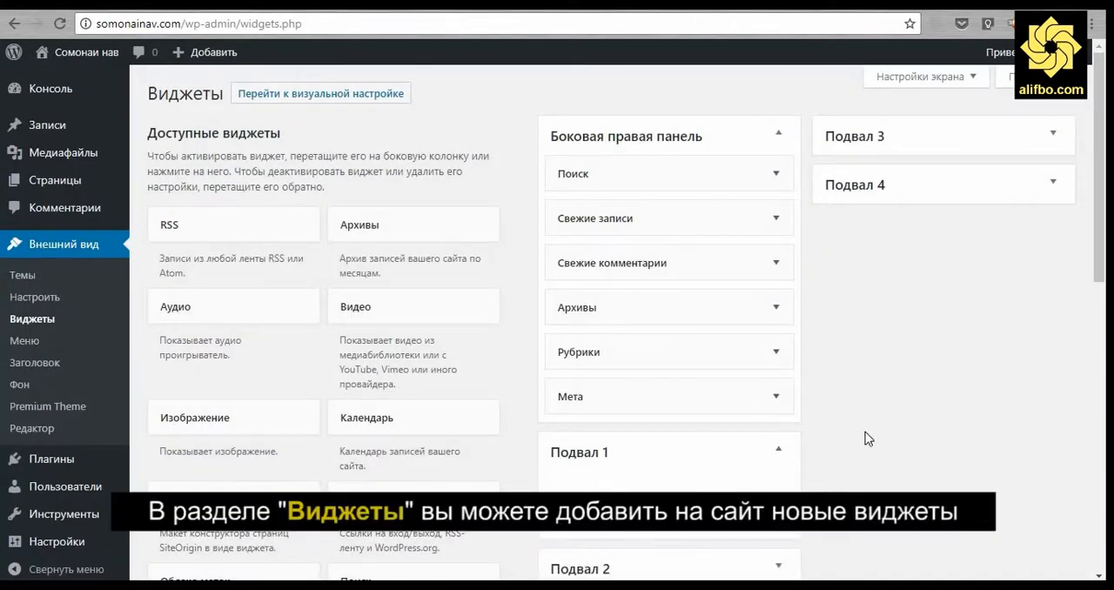
scroll(636, 457, "down", 3)
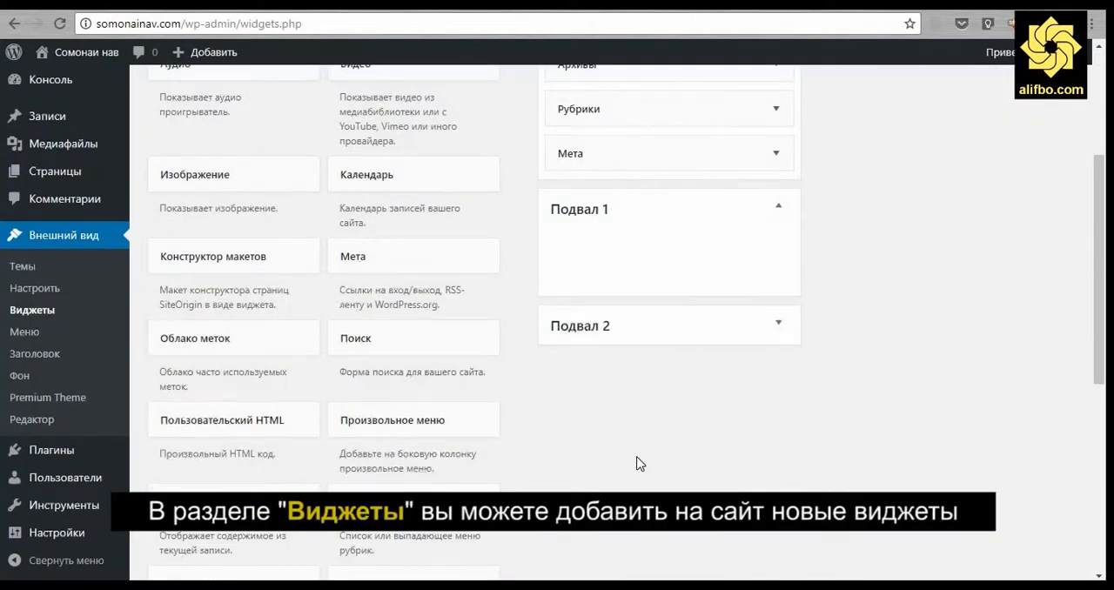
left_click(376, 180)
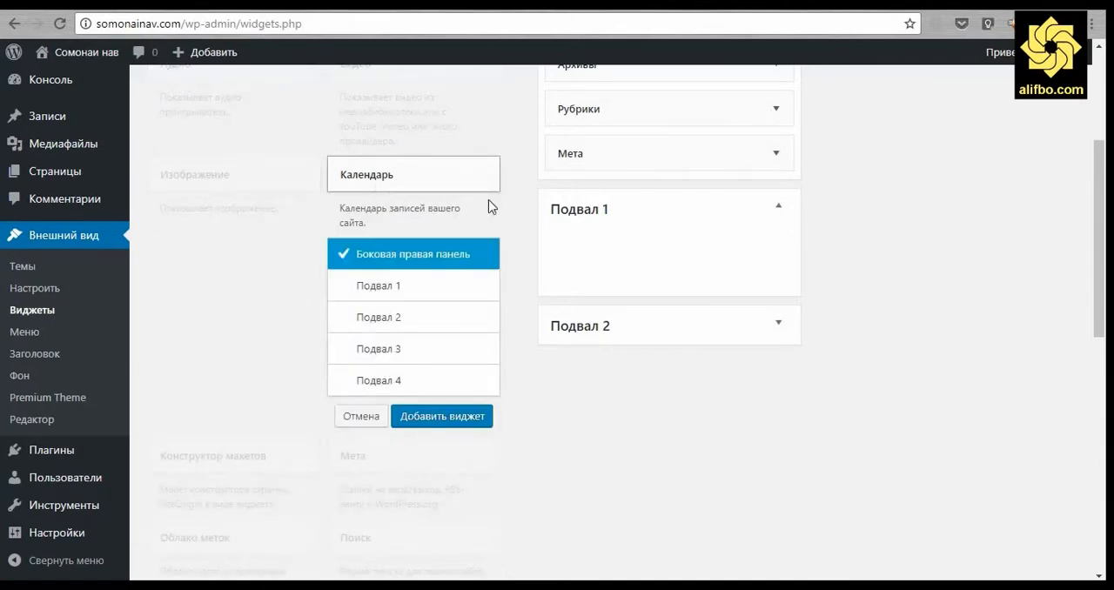
left_click(421, 291)
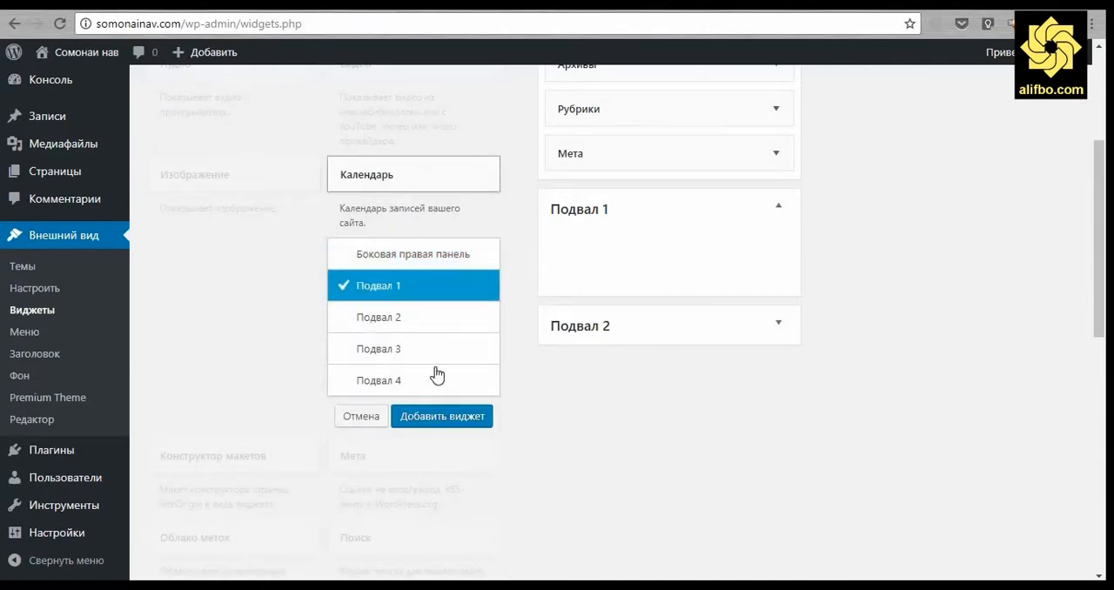
left_click(427, 418)
Title the calendar widget Тақвими мақолаҳо, save it and collapse its settings.
left_click(618, 299)
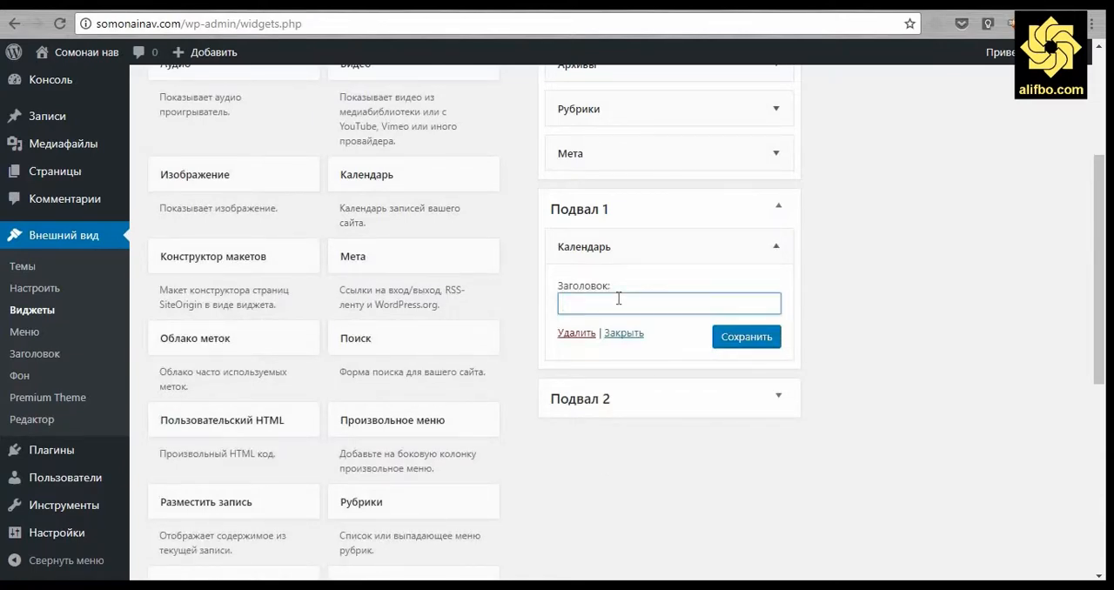
type("Так")
type("вими")
type(" мақолаҳо")
left_click(736, 335)
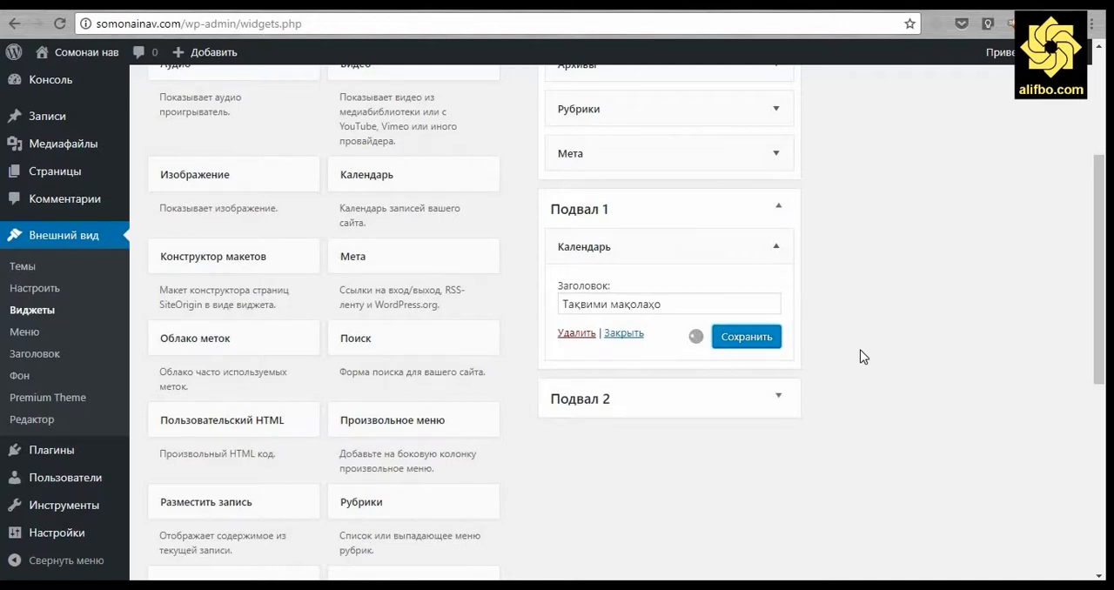
left_click(776, 247)
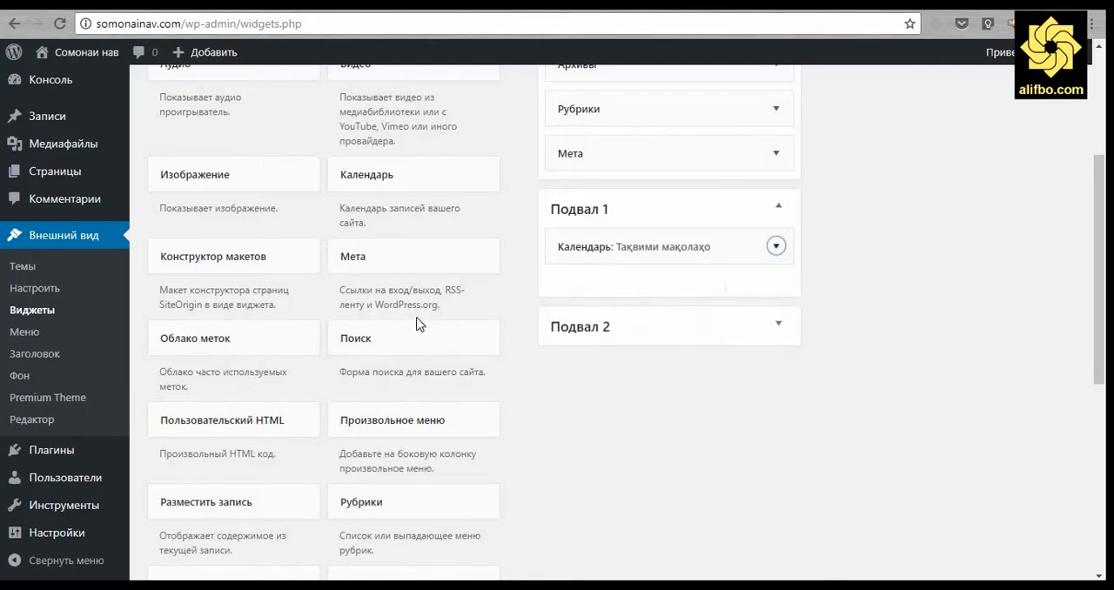
Add the Облако меток widget to Подвал 2, title it Тегҳо and save it.
left_click(301, 344)
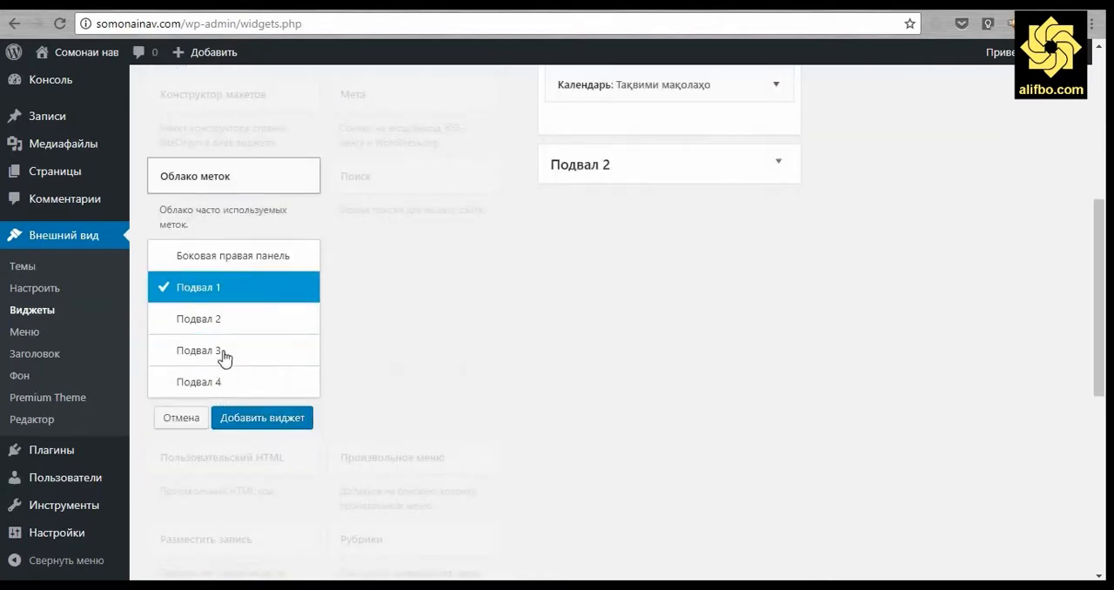
left_click(228, 320)
left_click(258, 422)
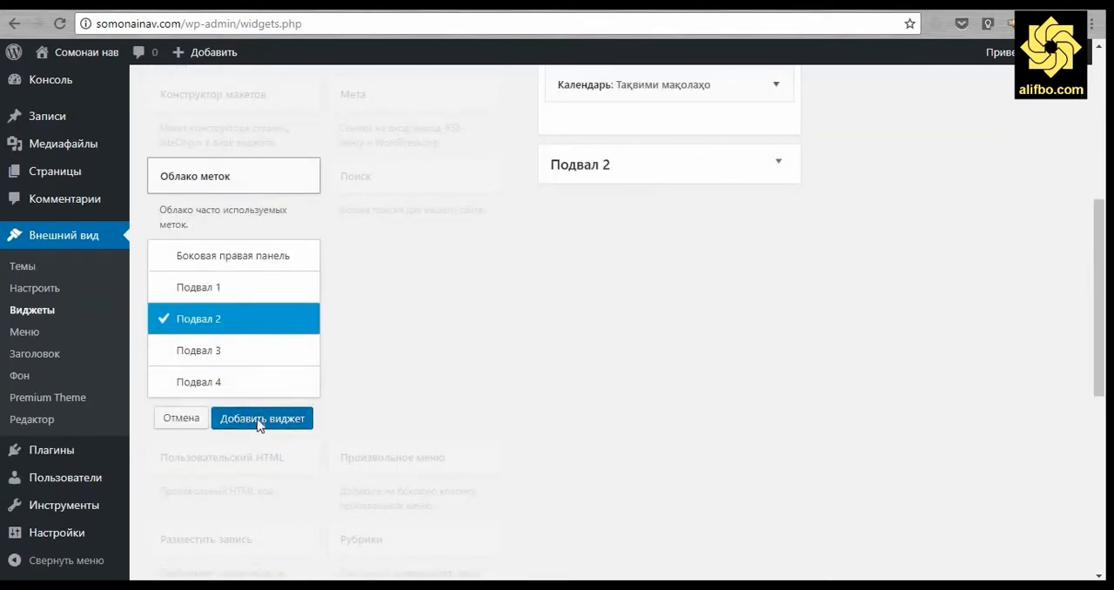
left_click(622, 263)
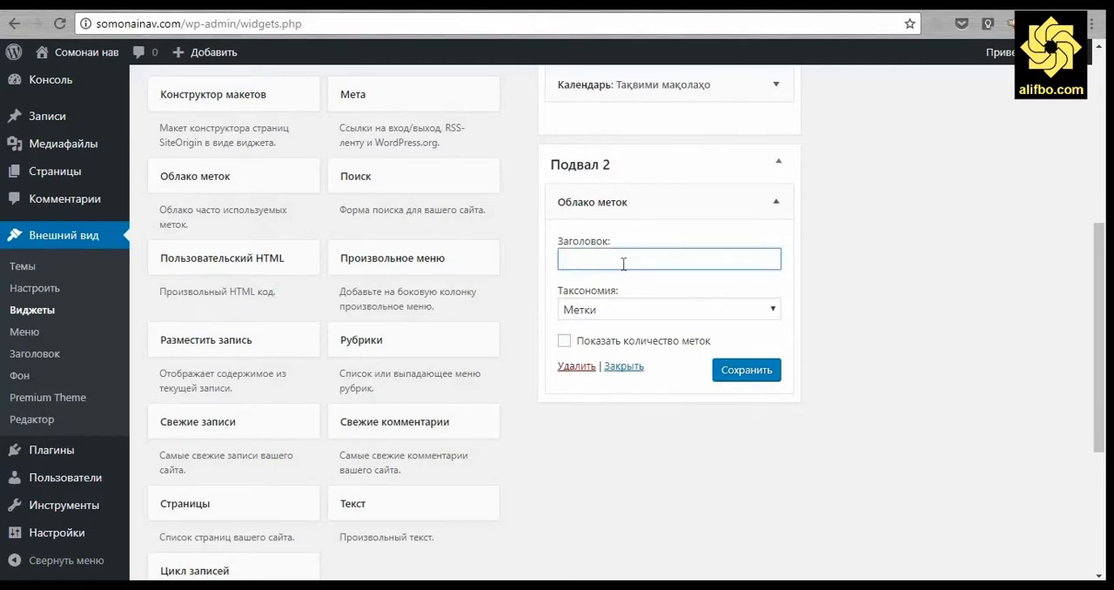
type("Тегҳо")
left_click(733, 372)
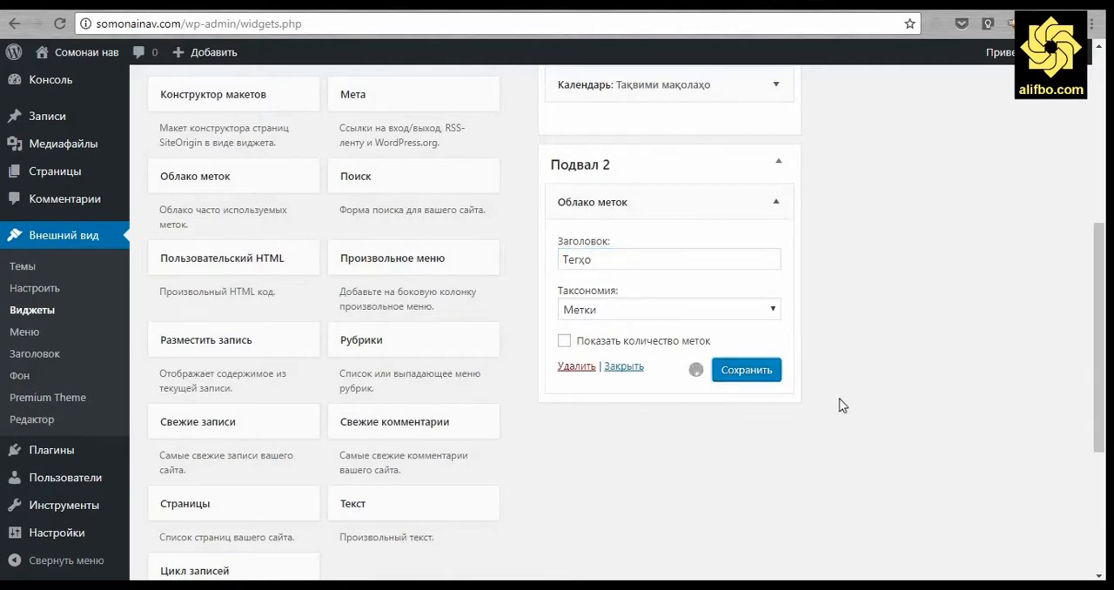
Add the Конструктор макетов widget to the Подвал 3 footer area.
scroll(844, 404, "down", 1)
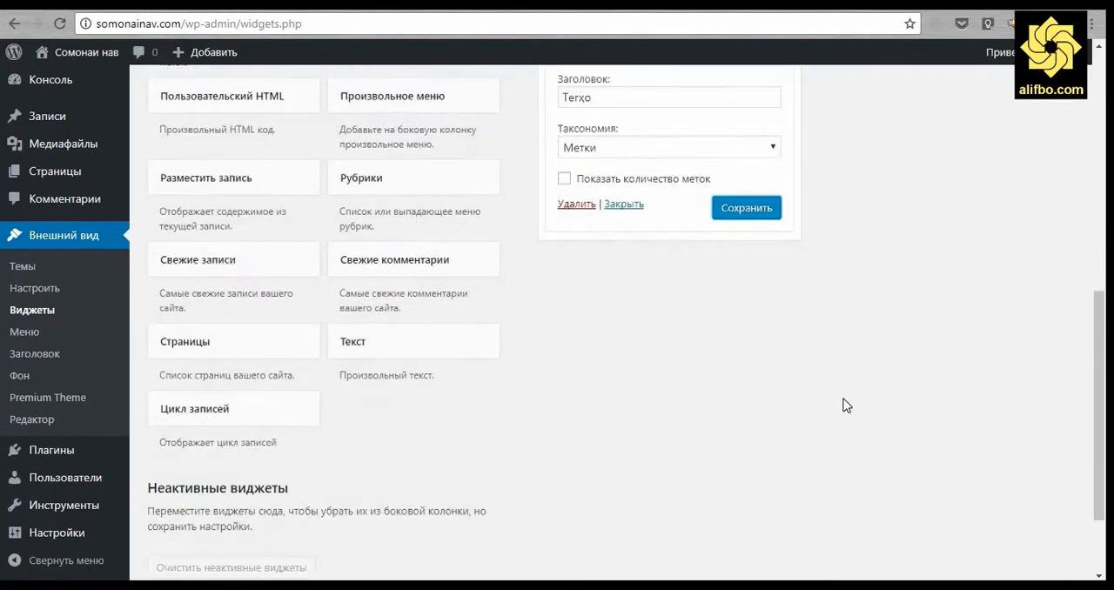
scroll(843, 405, "up", 4)
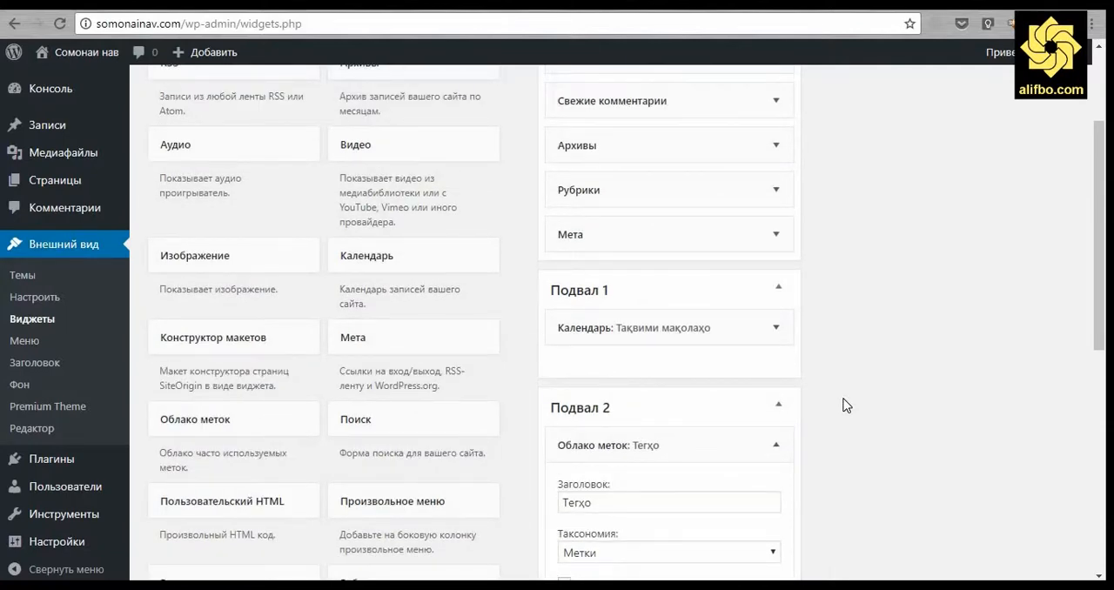
scroll(844, 404, "up", 2)
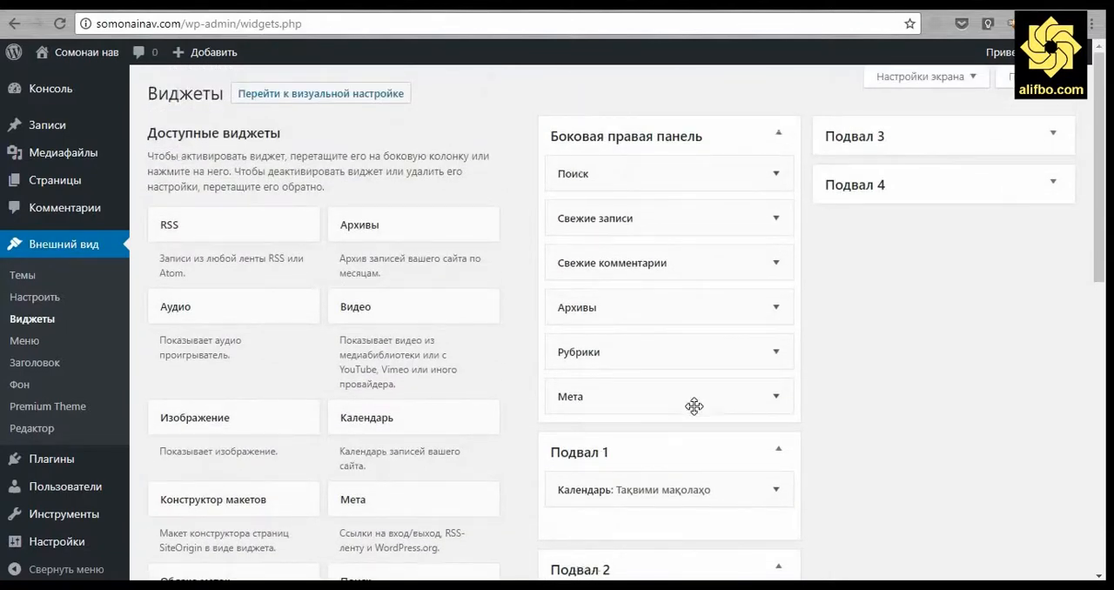
left_click(275, 514)
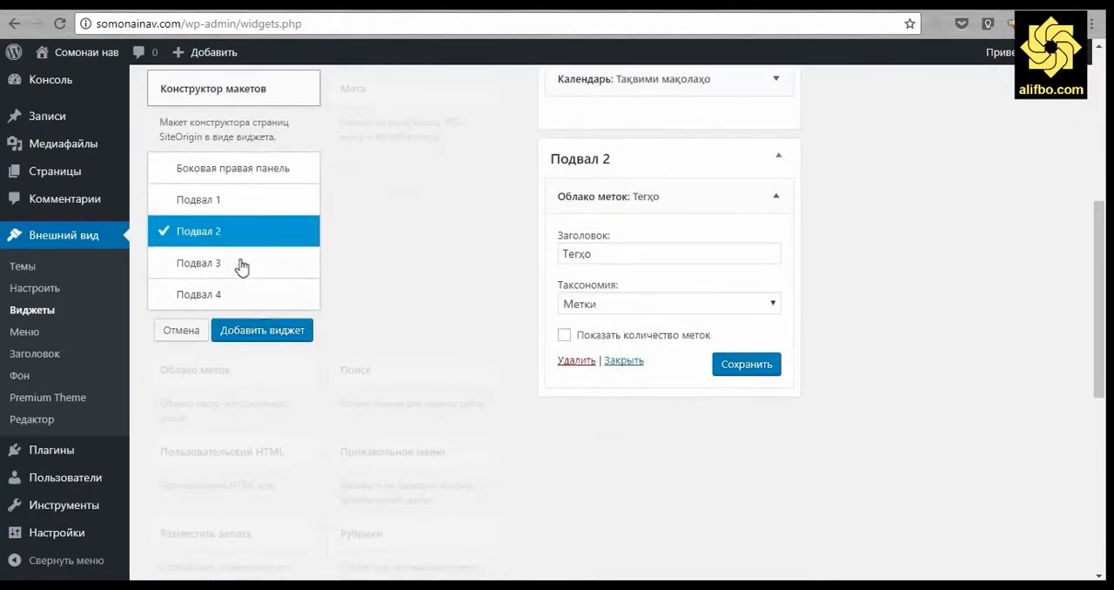
left_click(241, 263)
left_click(243, 341)
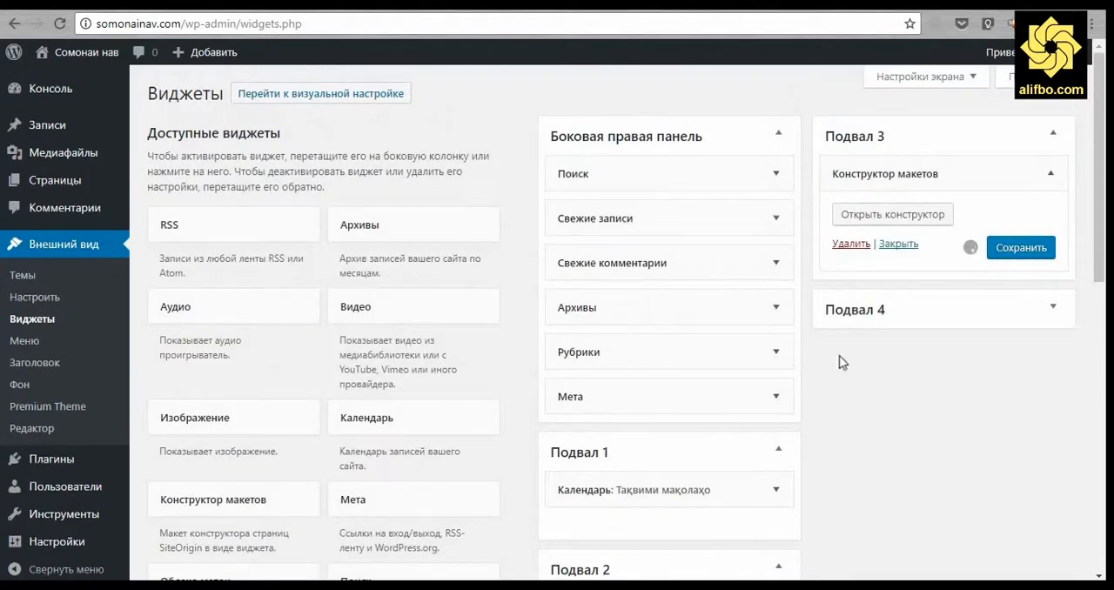
Open the layout builder of the Подвал 3 widget and insert a SiteOrigin Editor from the Набор виджетов group.
left_click(917, 219)
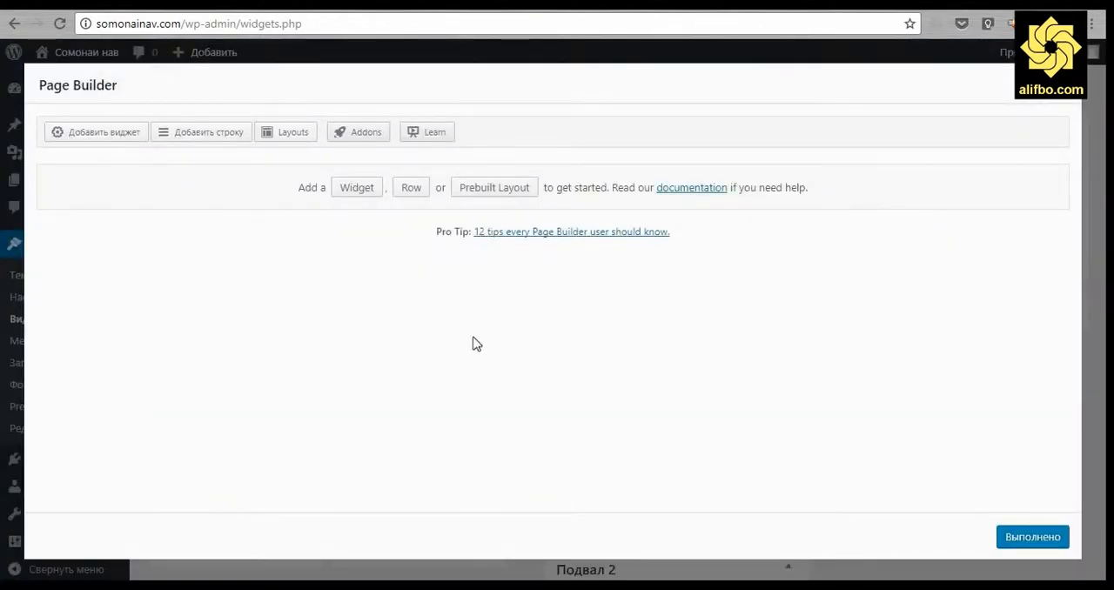
left_click(366, 189)
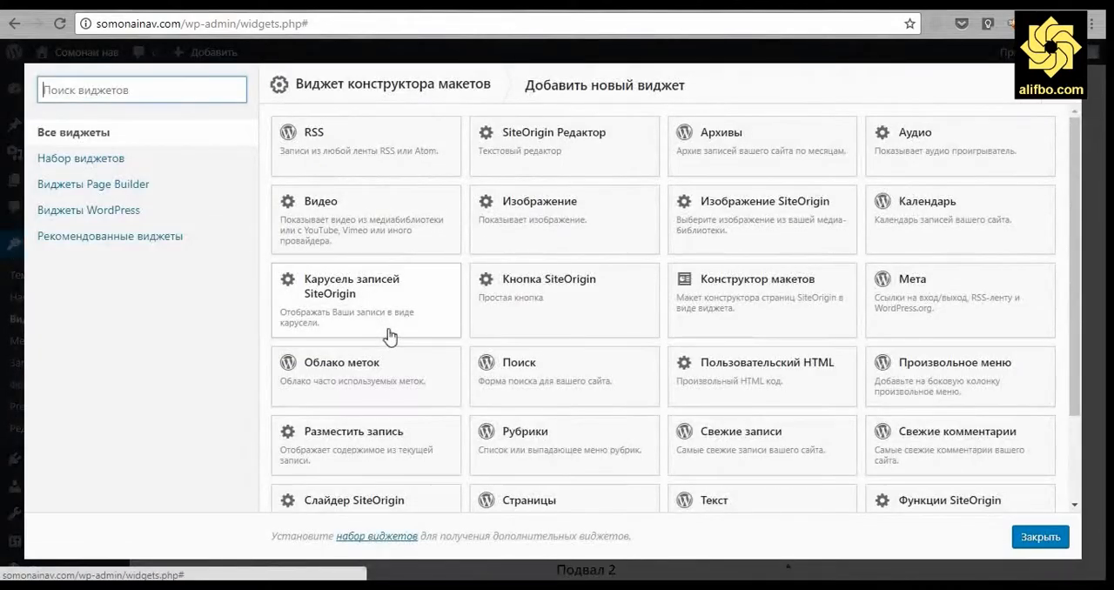
left_click(76, 160)
left_click(345, 145)
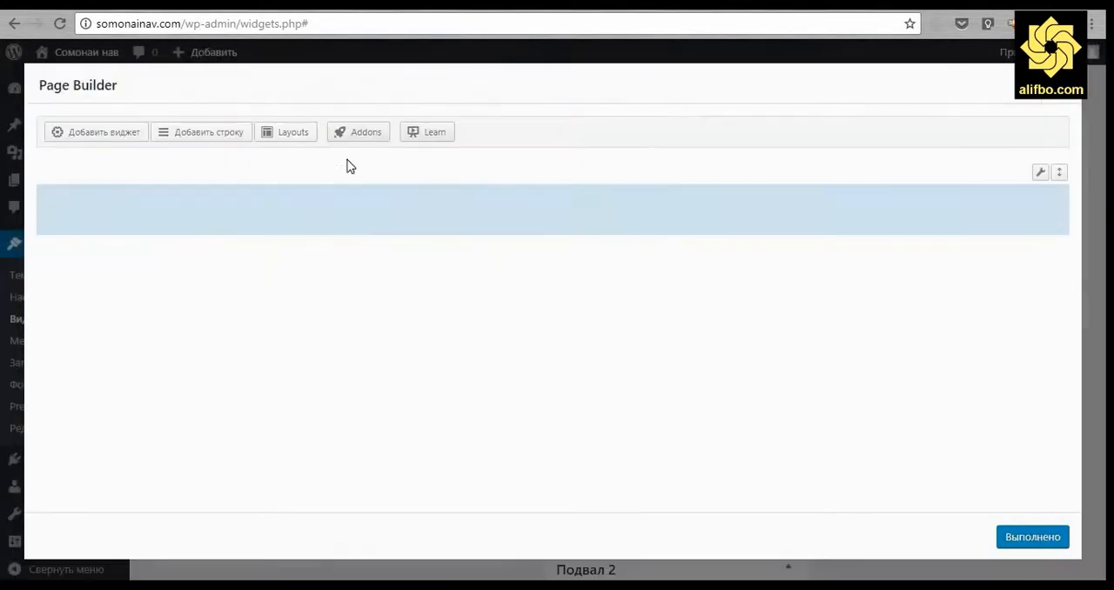
left_click(206, 214)
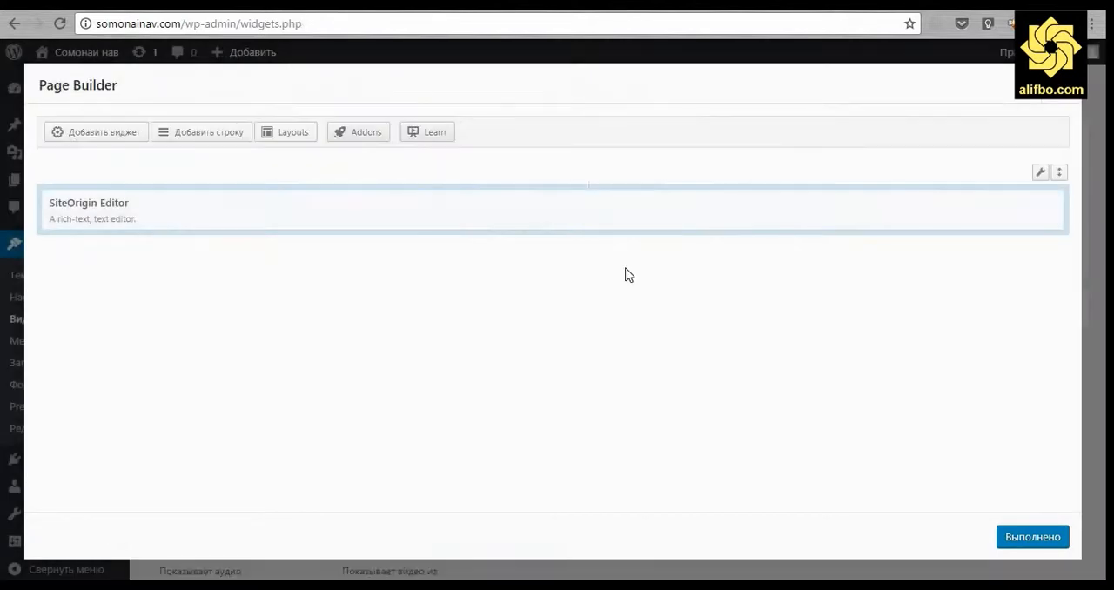
Open the SiteOrigin Editor widget for editing and set its title to Сомонаи нав.
left_click(224, 209)
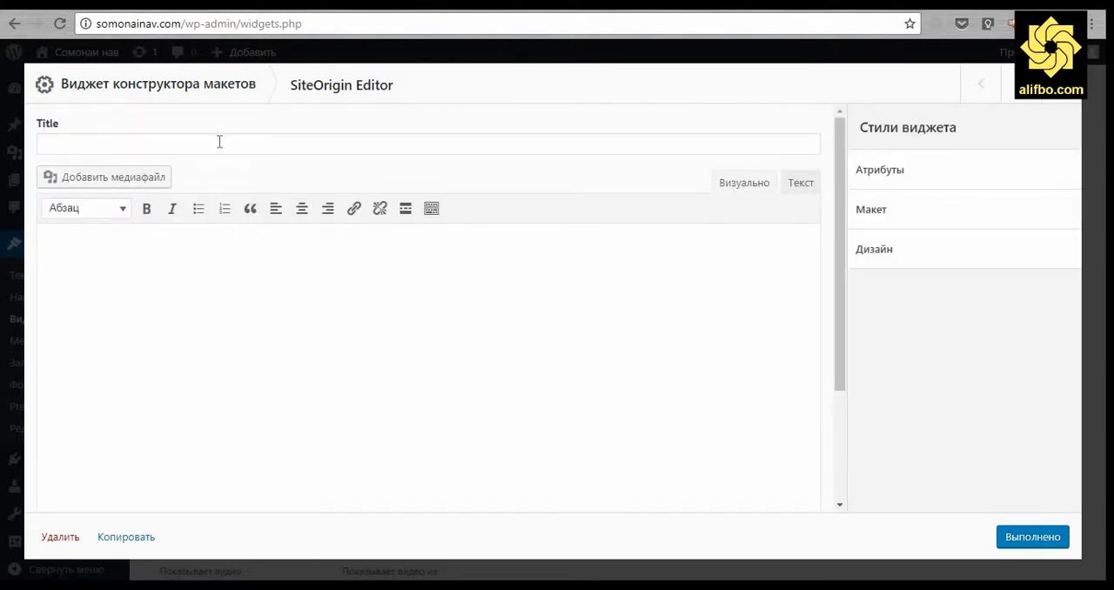
left_click(220, 142)
type("Сомонаи нав")
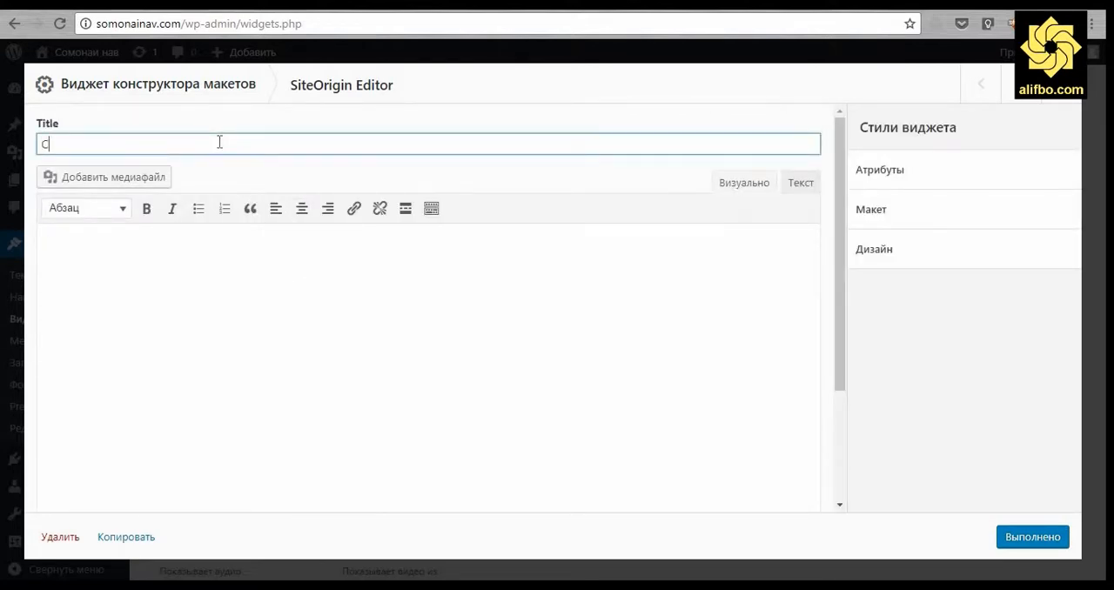
Enter the widget's body text "Ин сомонаи нав - нигоҳи нав, расонаи нав, ки рисолати расонидани маълумоти саҳеҳу дақиқро ба хонанда пайгирӣ менамояд.".
left_click(183, 247)
type("Ин сомонаи нав")
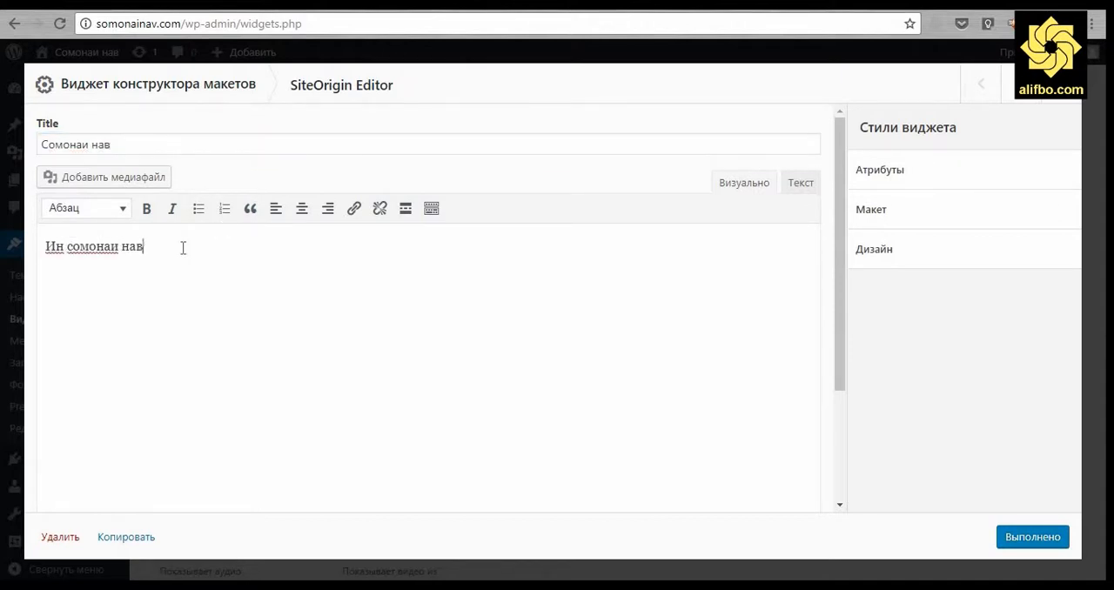
type(" - нигоҳи нав, расонаи нав, ки рис")
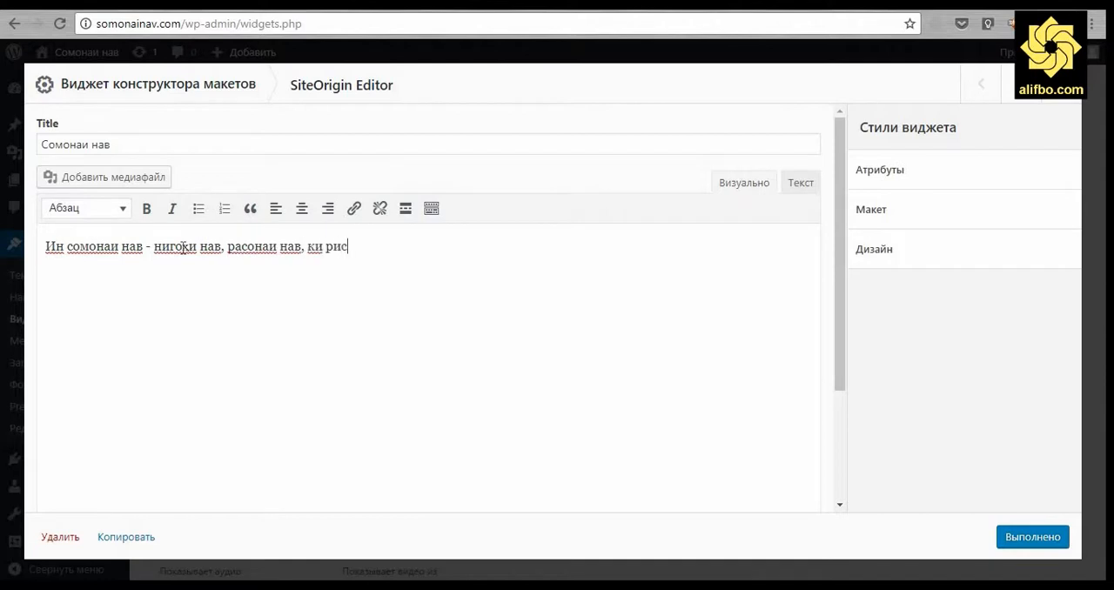
type("олати расонидани маълумоти сах")
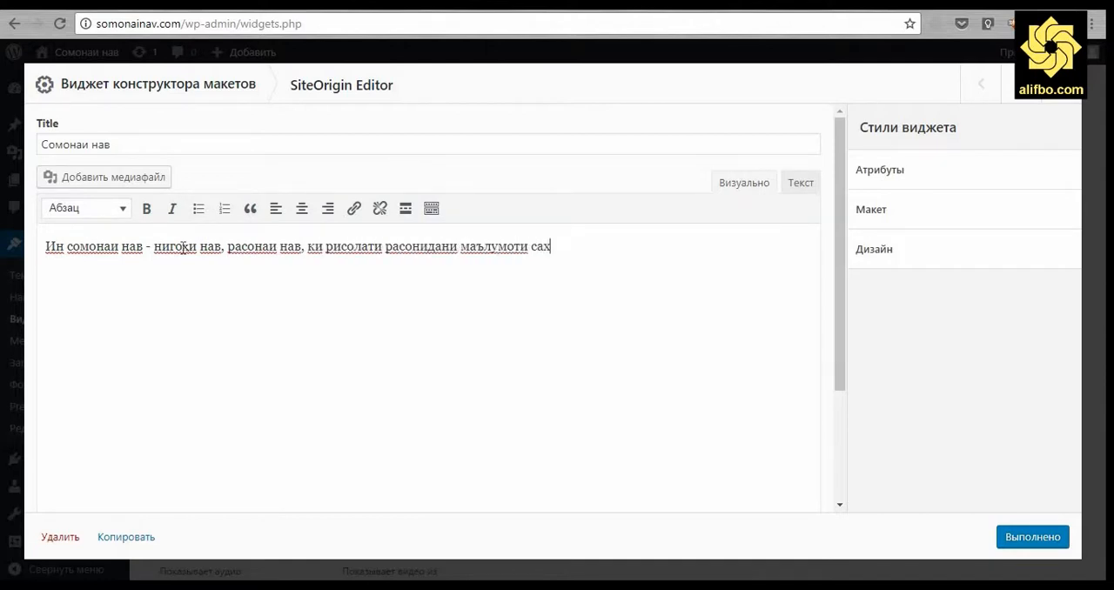
type("еҳу дақиқро ба х")
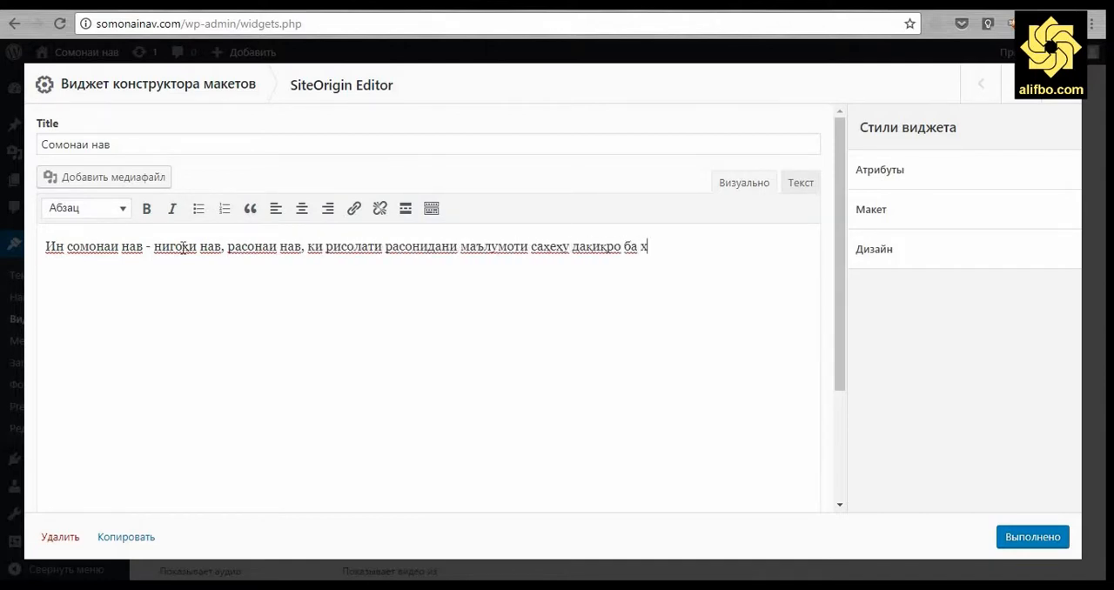
type("онанда пайгирӣ менамояд.")
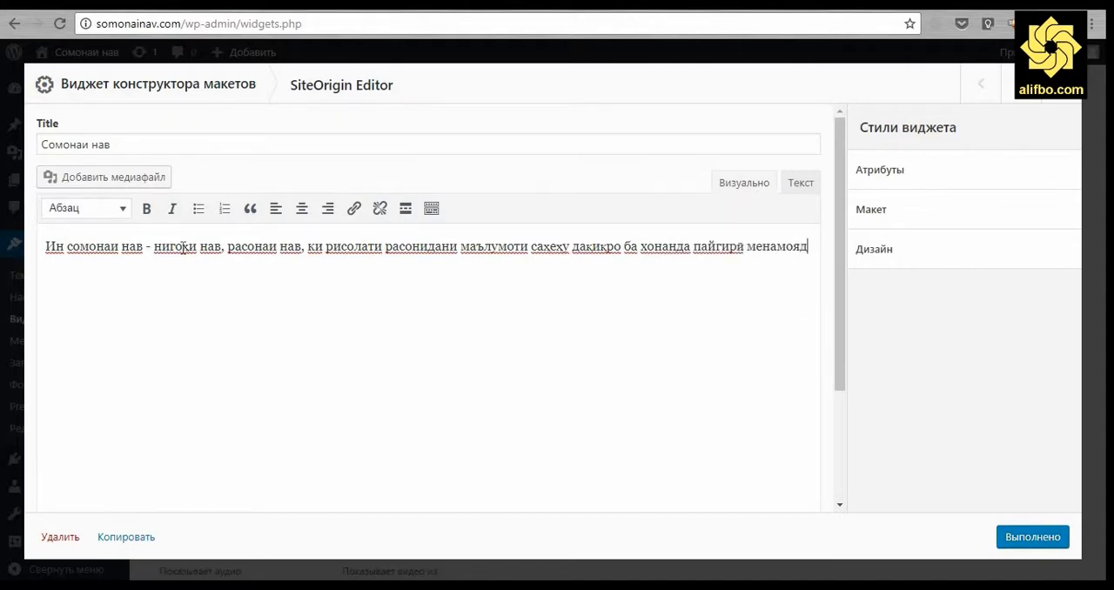
Finish editing the text and the layout, and save the Конструктор макетов widget in Подвал 3.
left_click(1025, 541)
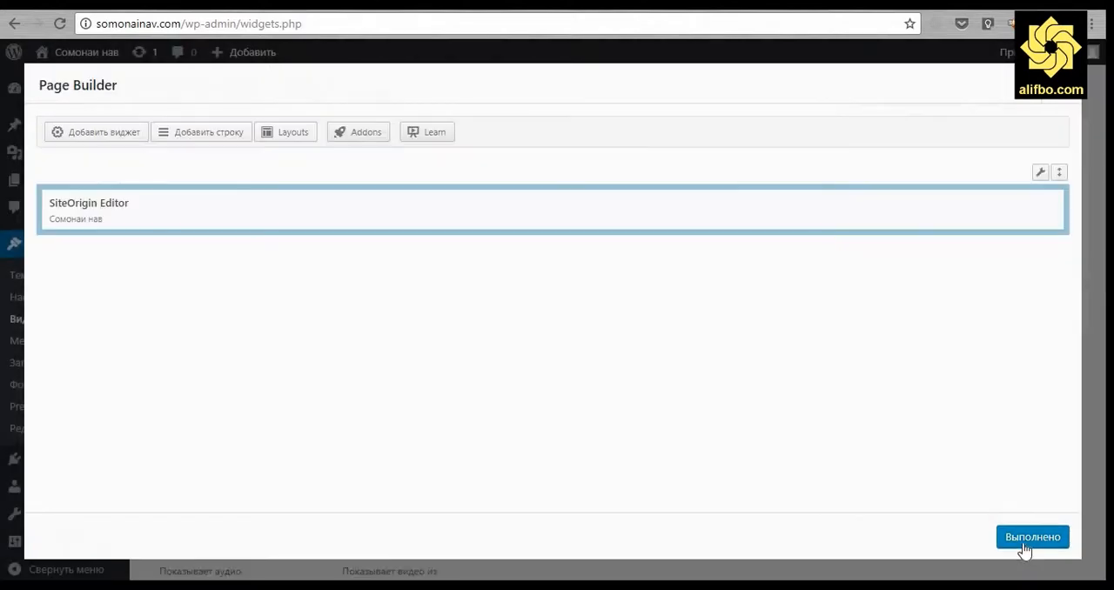
left_click(1029, 543)
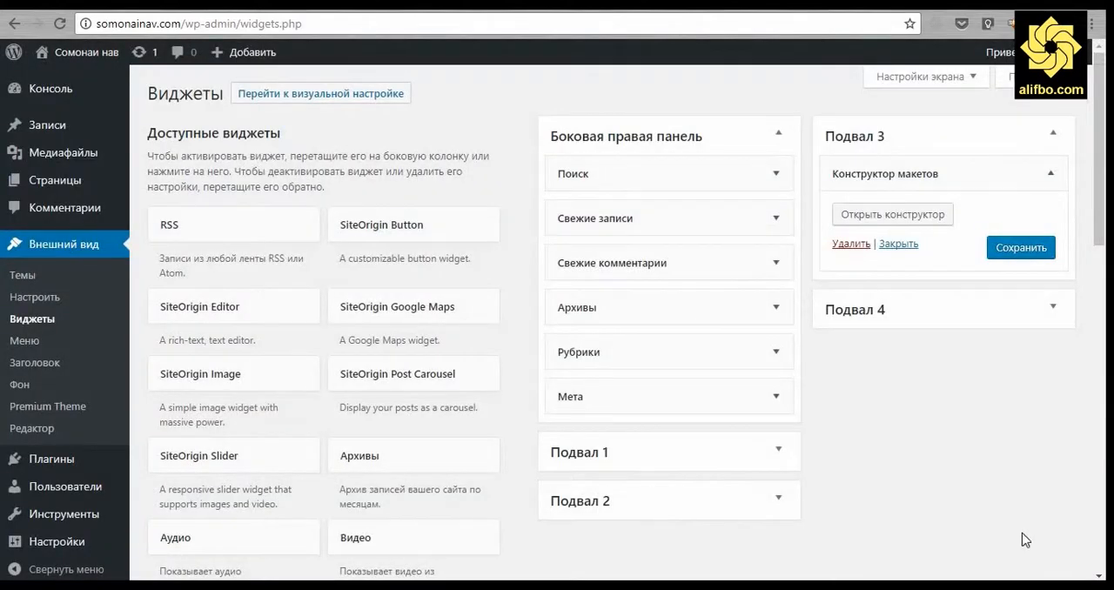
left_click(1012, 256)
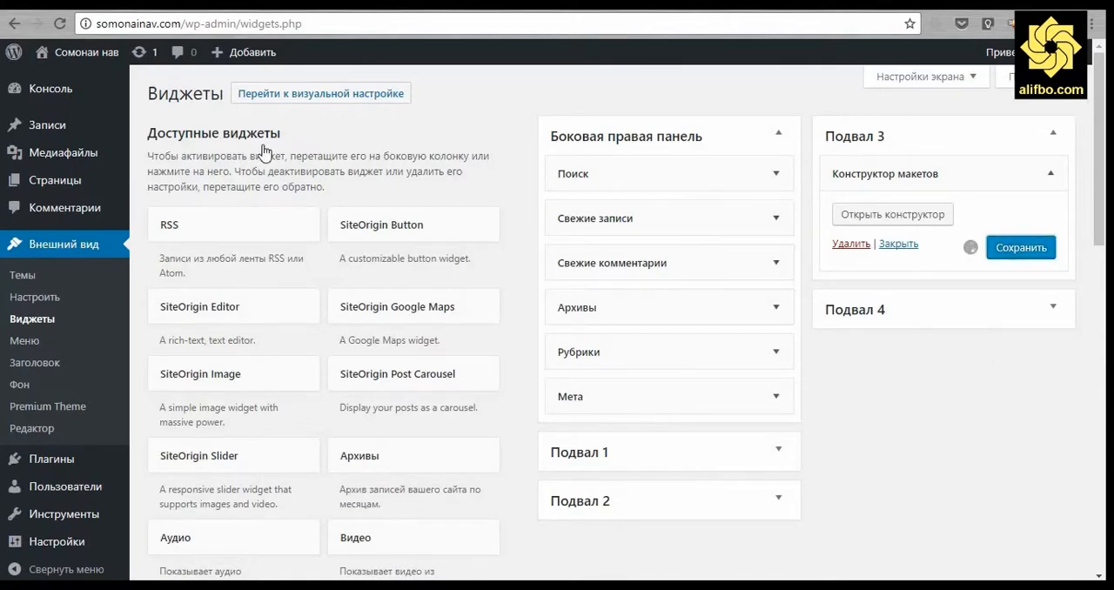
View the site's front page and examine the calendar, tags and Сомонаи нав text widgets in the footer.
mouse_move(113, 87)
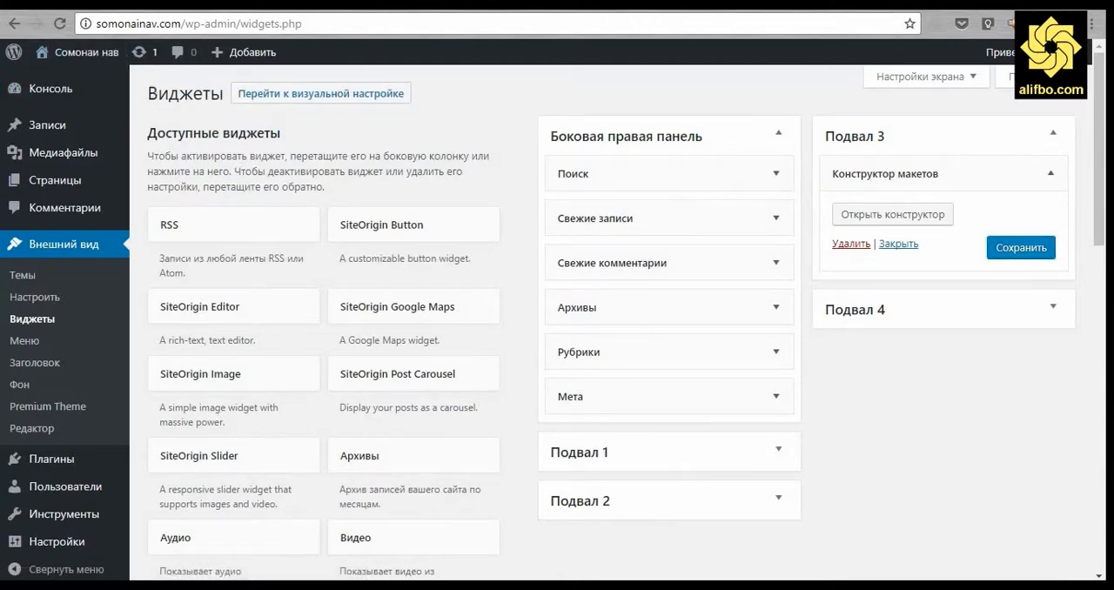
key("ctrl+Tab")
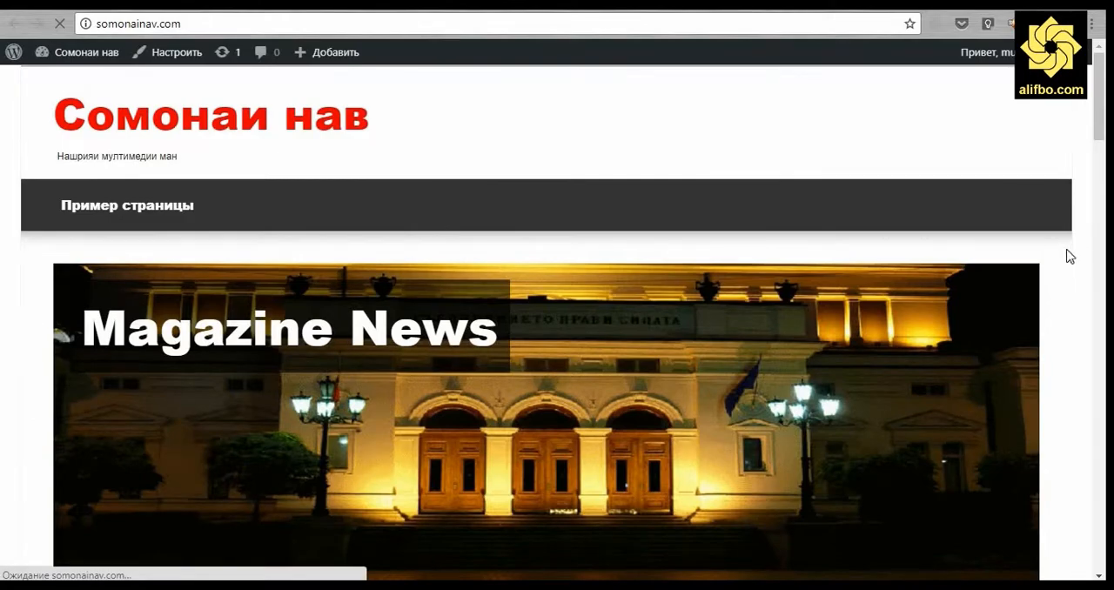
scroll(1069, 256, "down", 8)
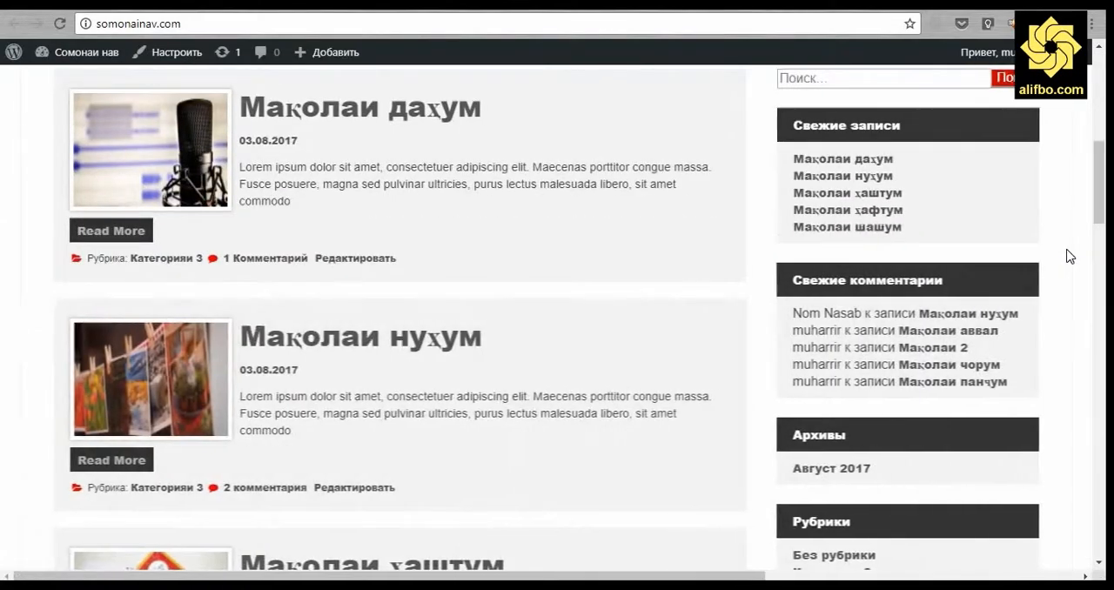
scroll(1069, 256, "down", 7)
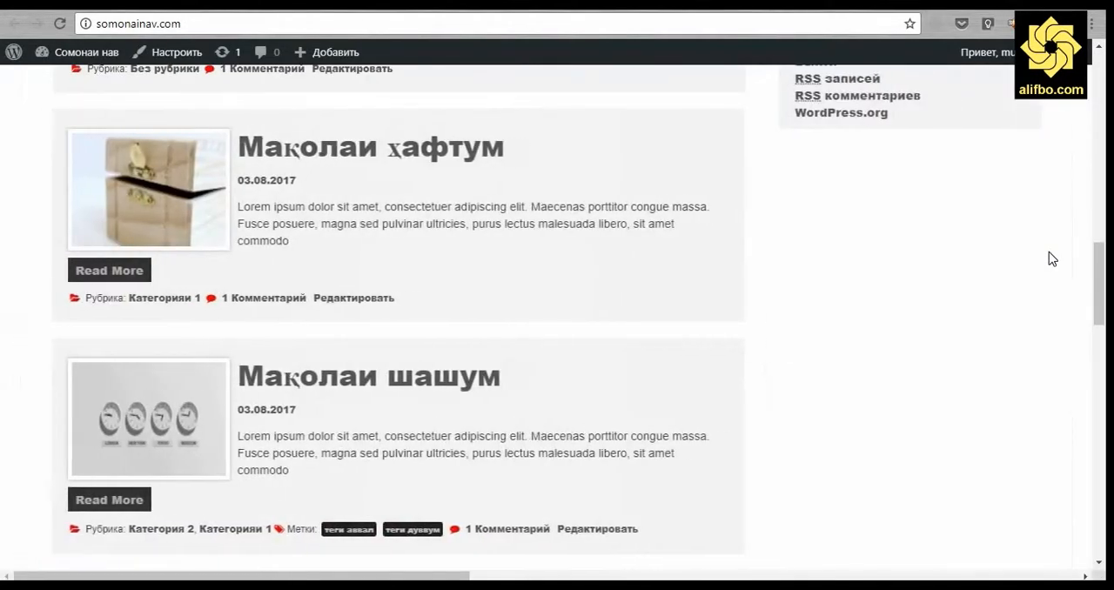
scroll(1049, 252, "down", 10)
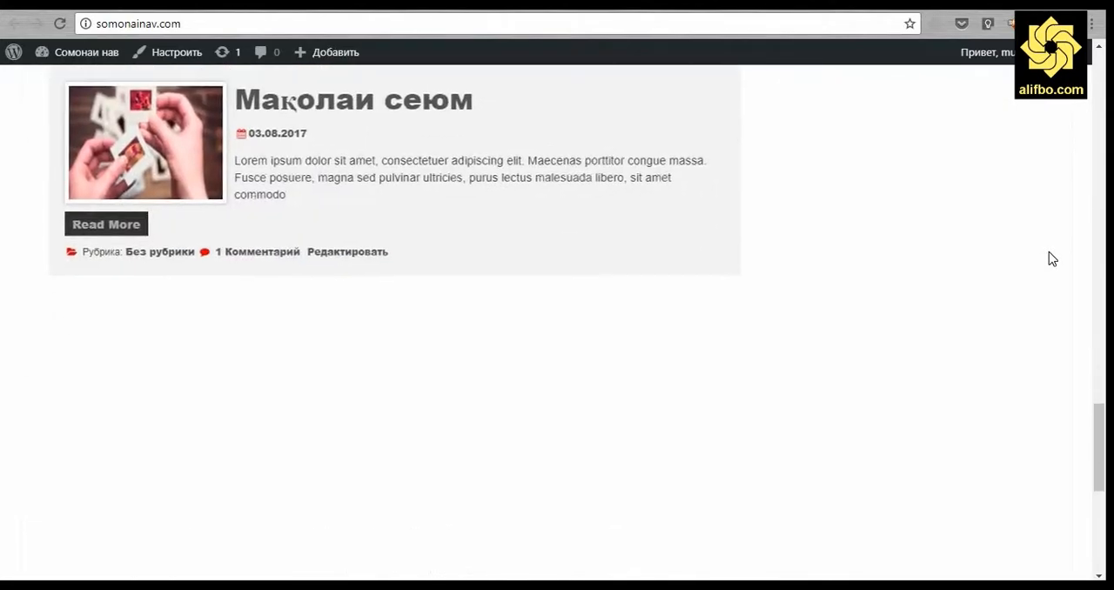
scroll(1049, 258, "down", 5)
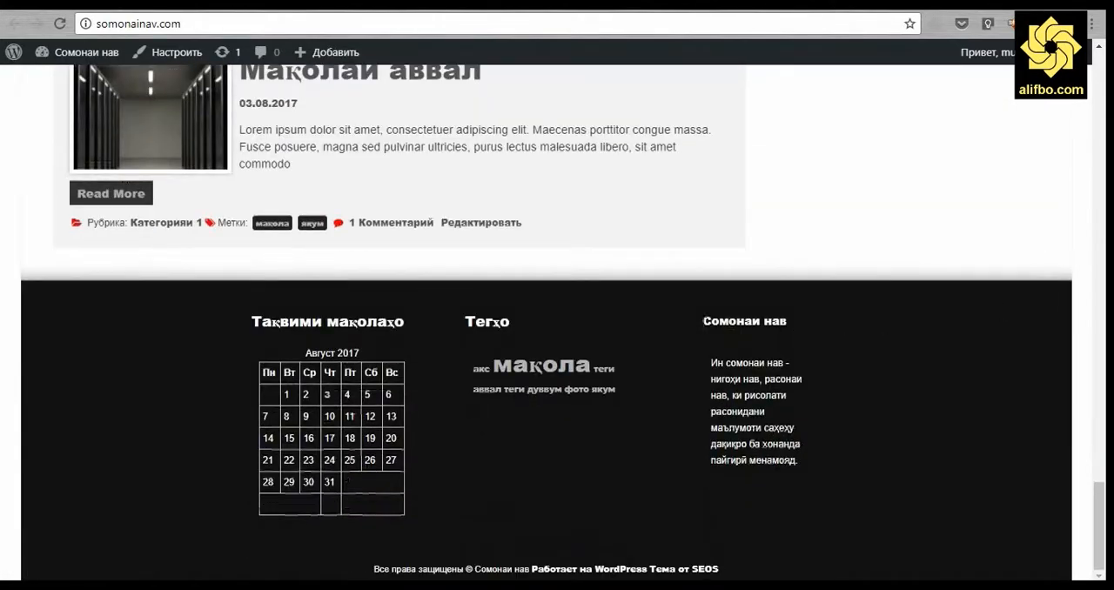
left_click_drag(703, 319, 816, 474)
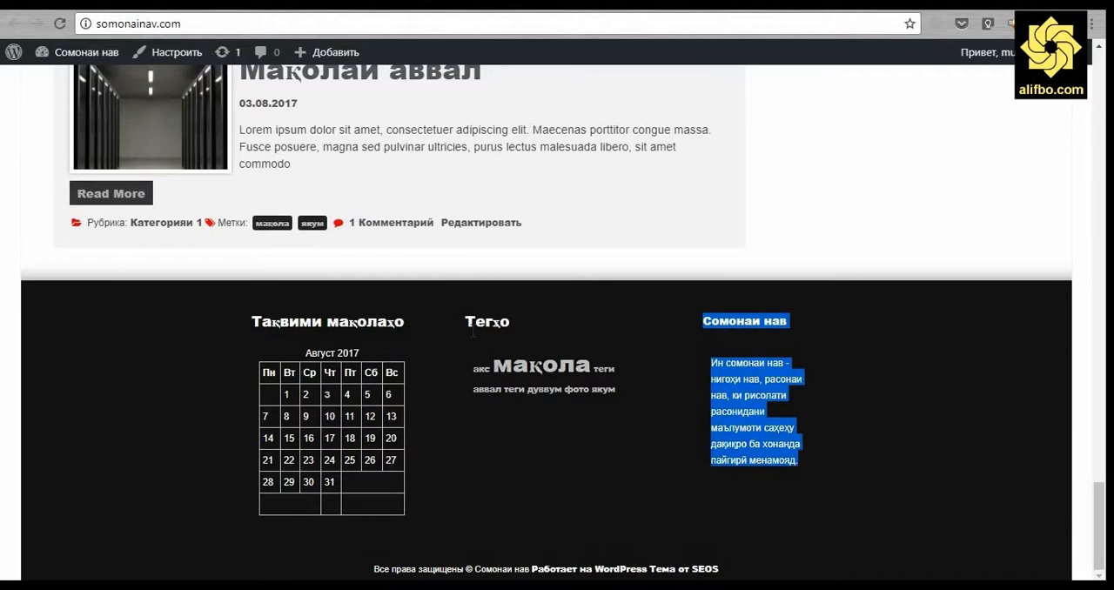
left_click_drag(466, 319, 654, 414)
left_click_drag(245, 324, 510, 524)
left_click(510, 523)
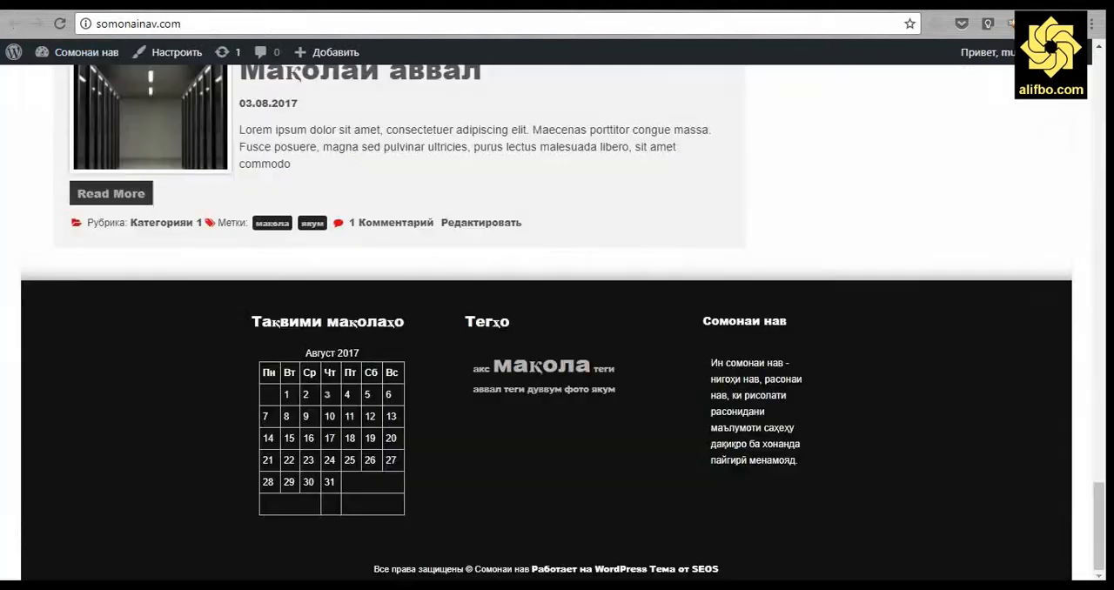
left_click(178, 56)
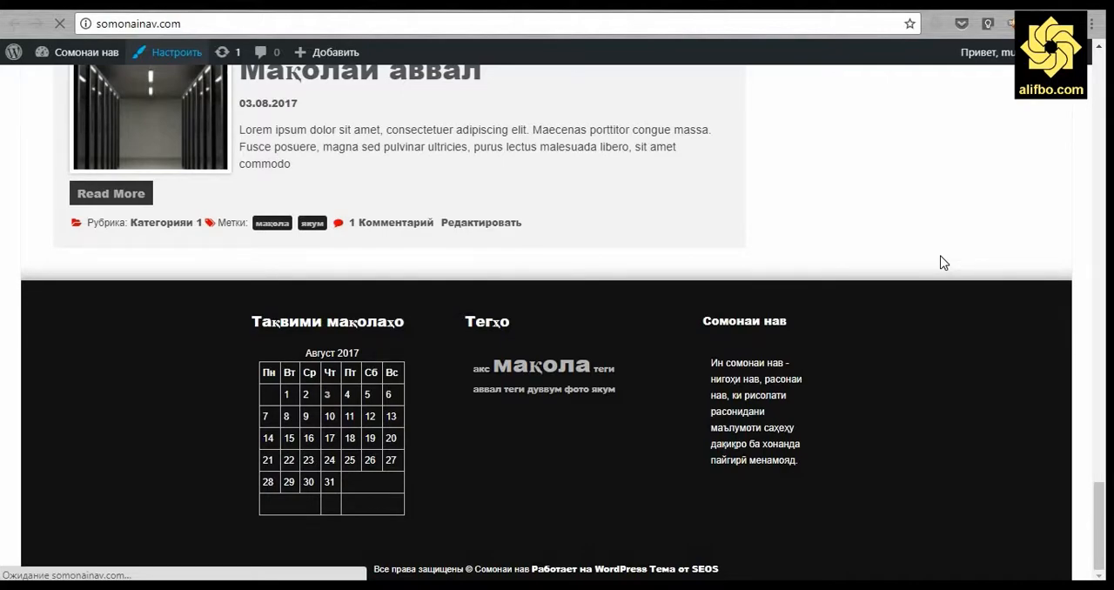
scroll(885, 356, "up", 20)
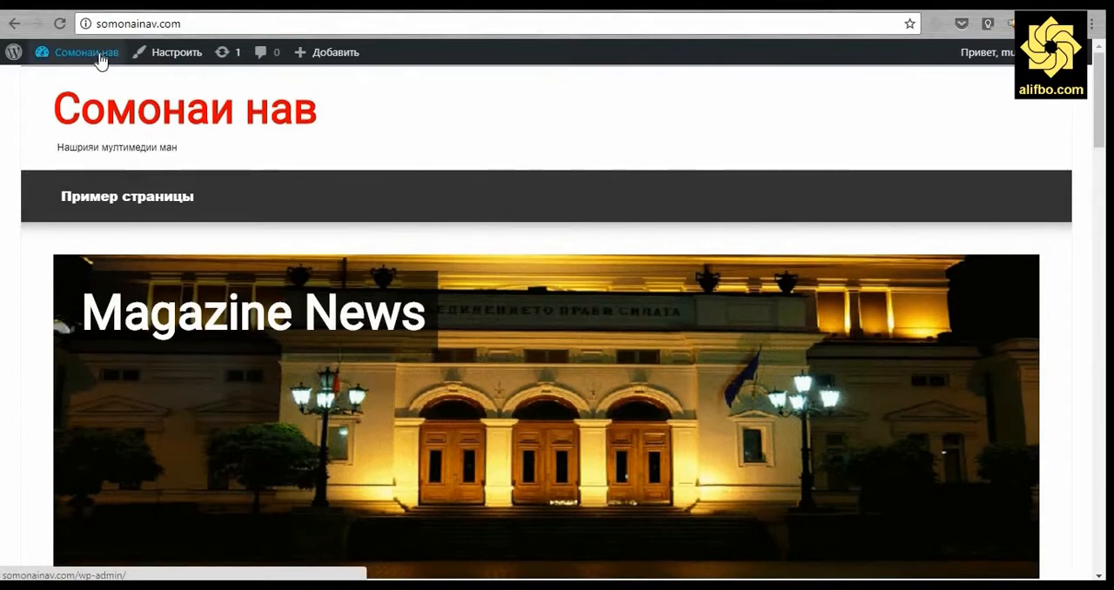
Return to the widgets page and move the Мета widget from Боковая правая панель to Подвал 4.
left_click(101, 57)
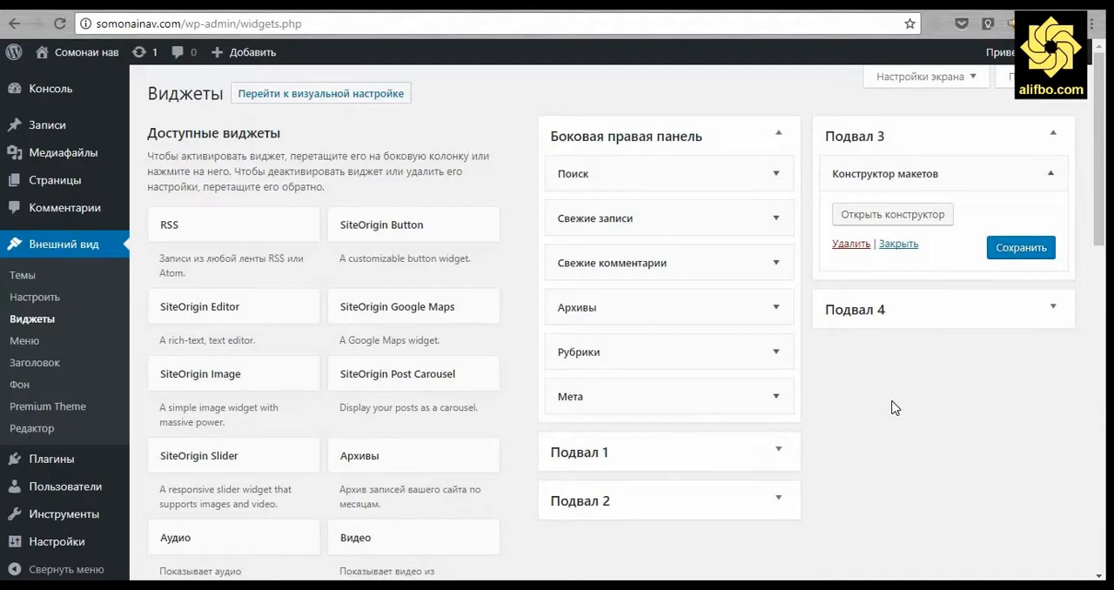
scroll(892, 407, "down", 2)
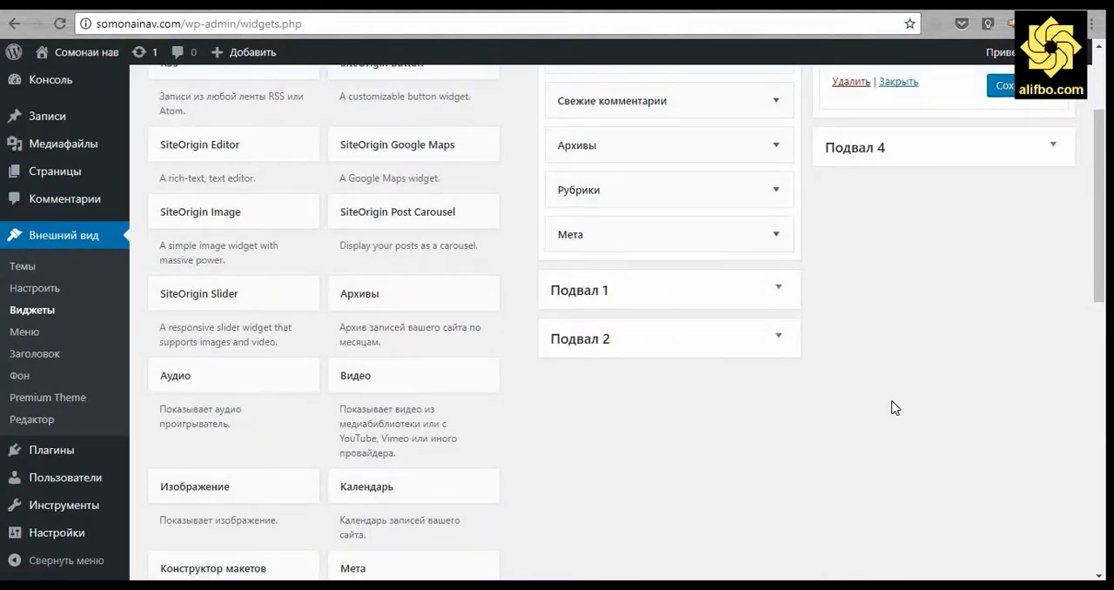
scroll(892, 407, "down", 1)
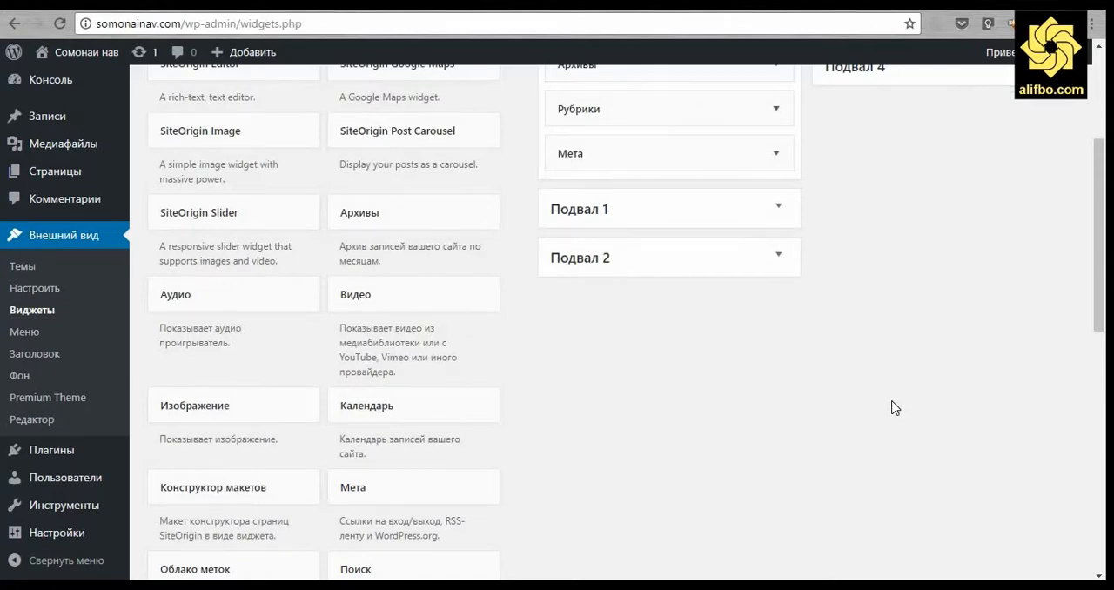
scroll(892, 407, "up", 2)
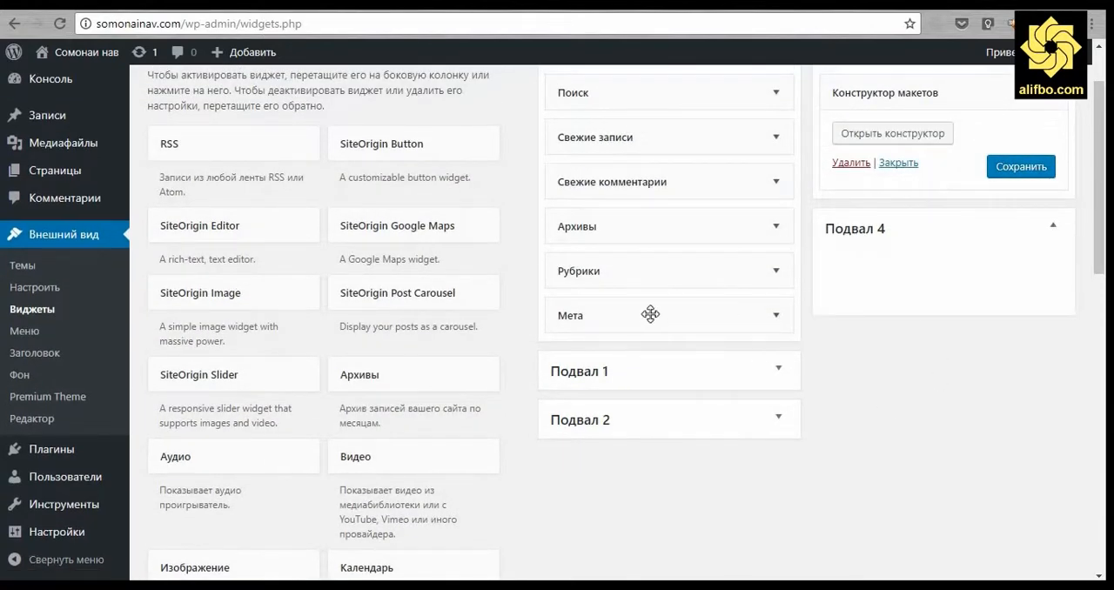
left_click_drag(649, 313, 935, 266)
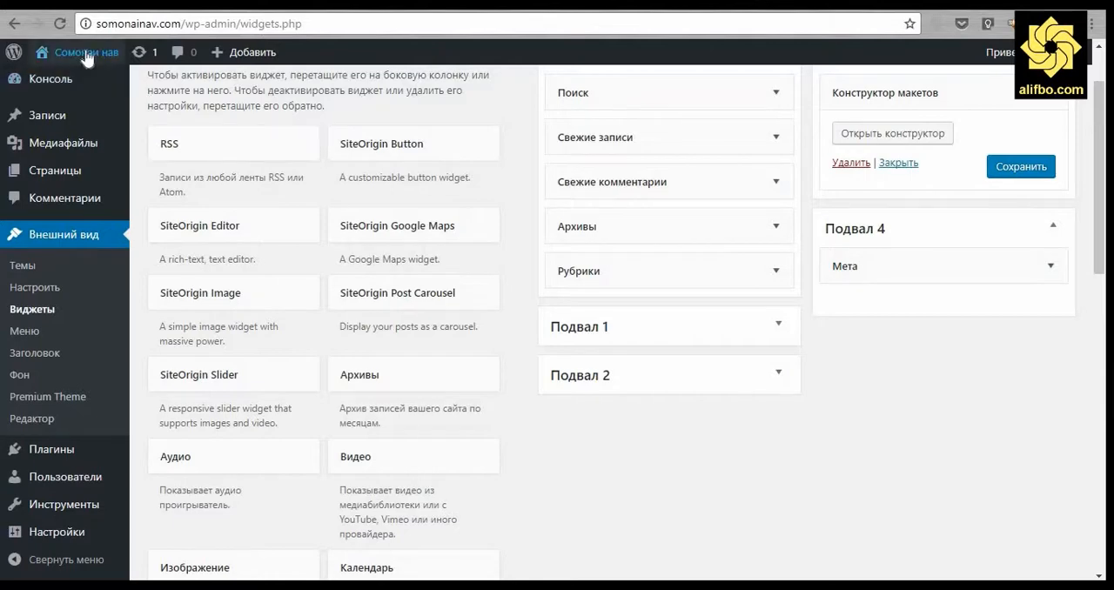
Visit the site's front page and examine the footer with the Мета widget in its fourth area.
mouse_move(94, 57)
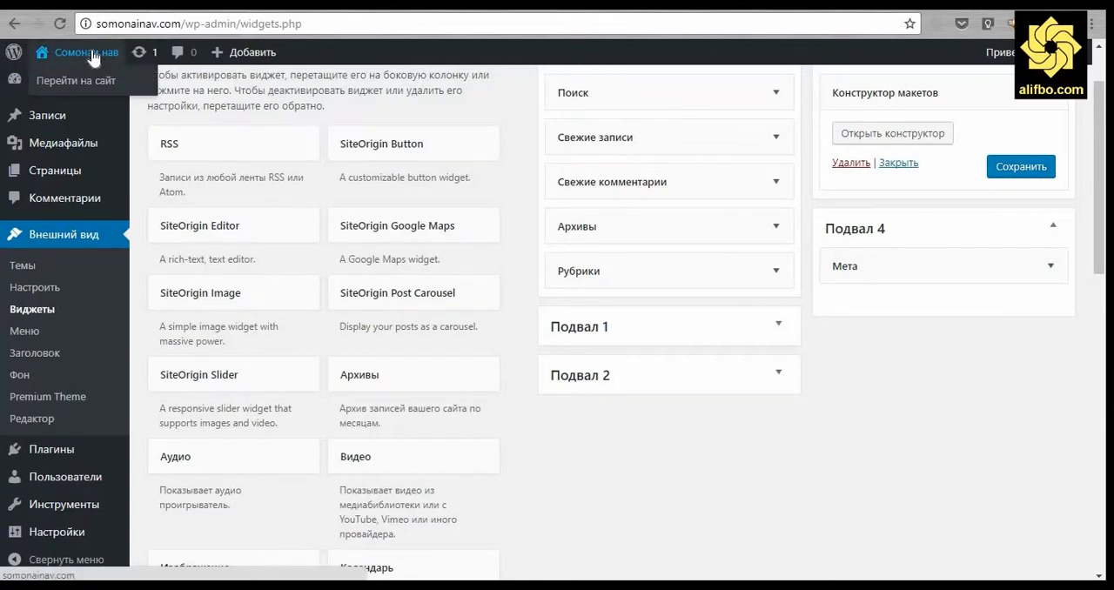
left_click(87, 52)
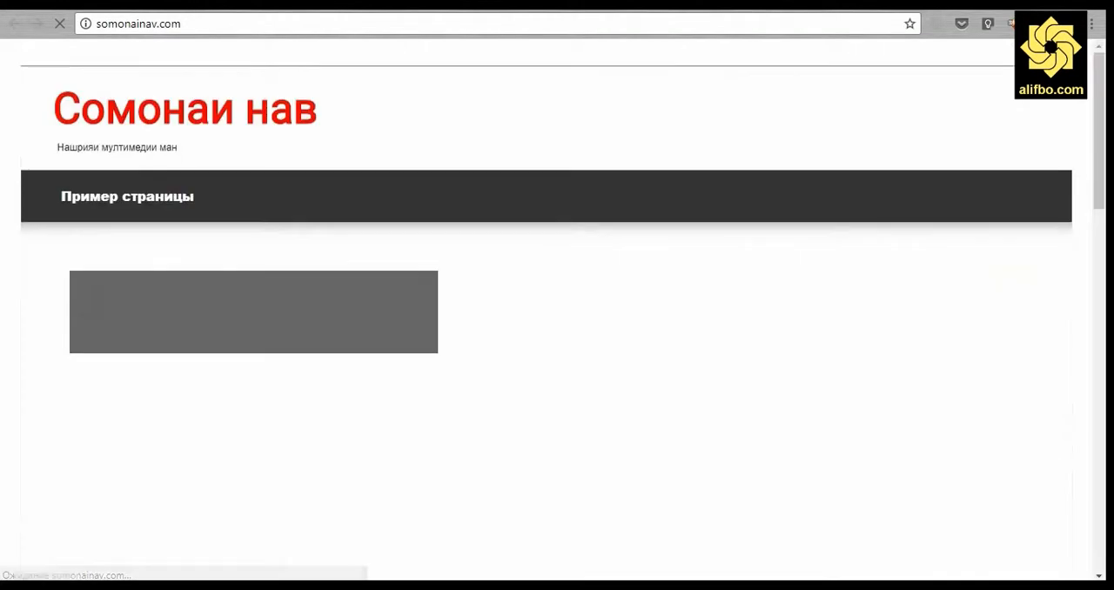
scroll(33, 357, "down", 4)
scroll(33, 357, "down", 10)
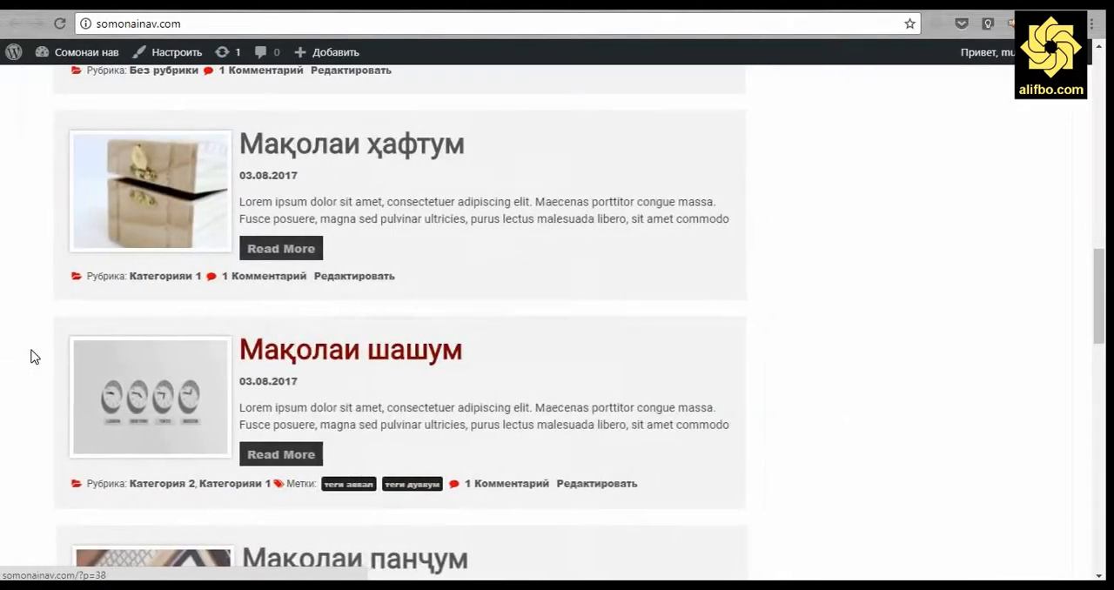
scroll(31, 356, "down", 10)
scroll(33, 357, "down", 3)
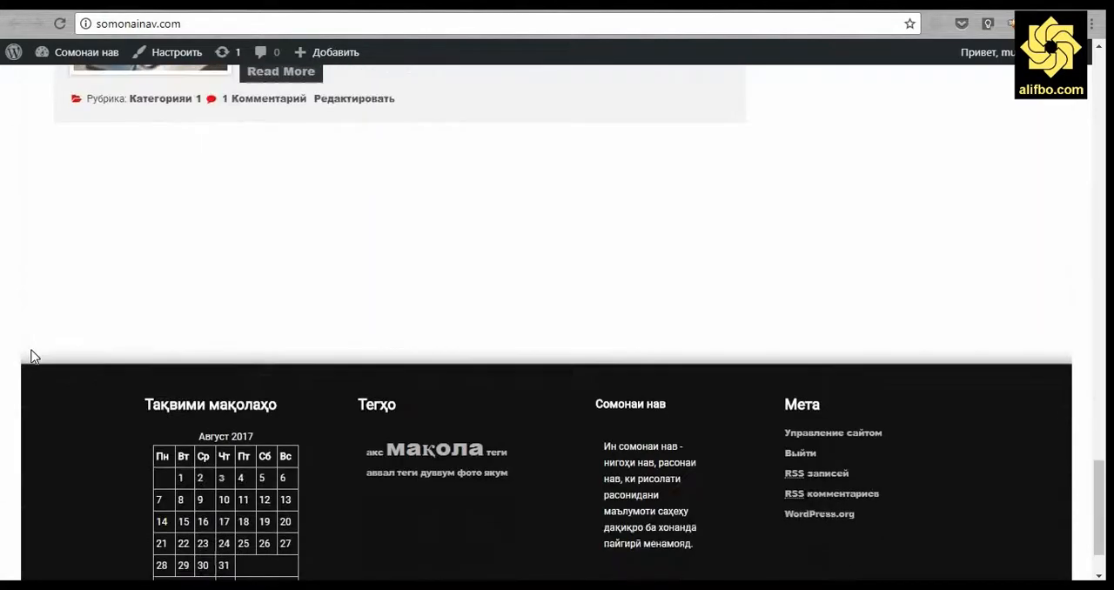
scroll(32, 356, "down", 1)
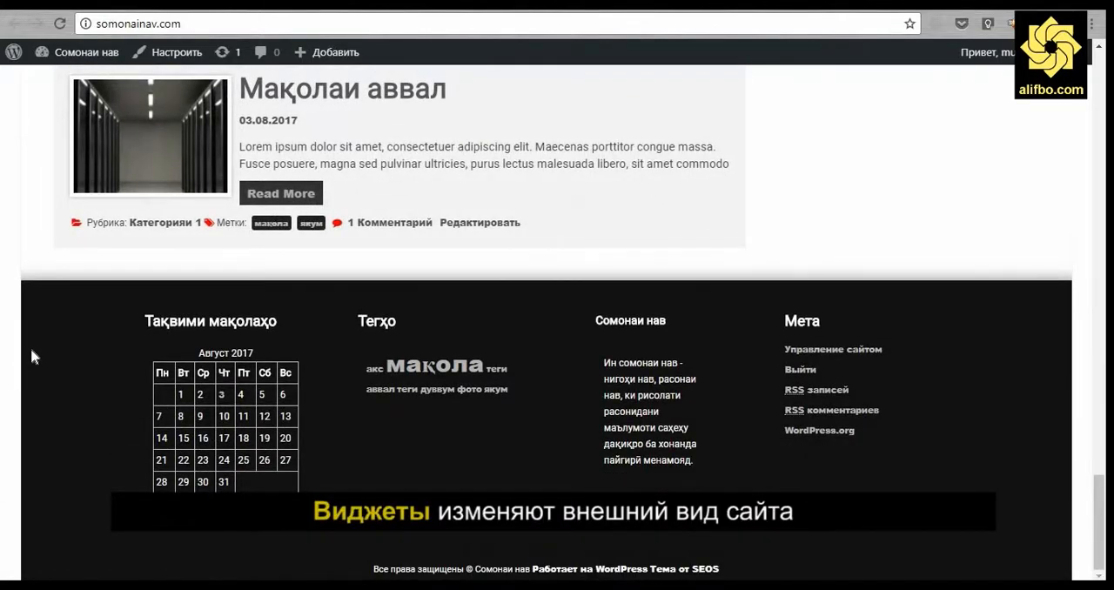
scroll(947, 444, "up", 20)
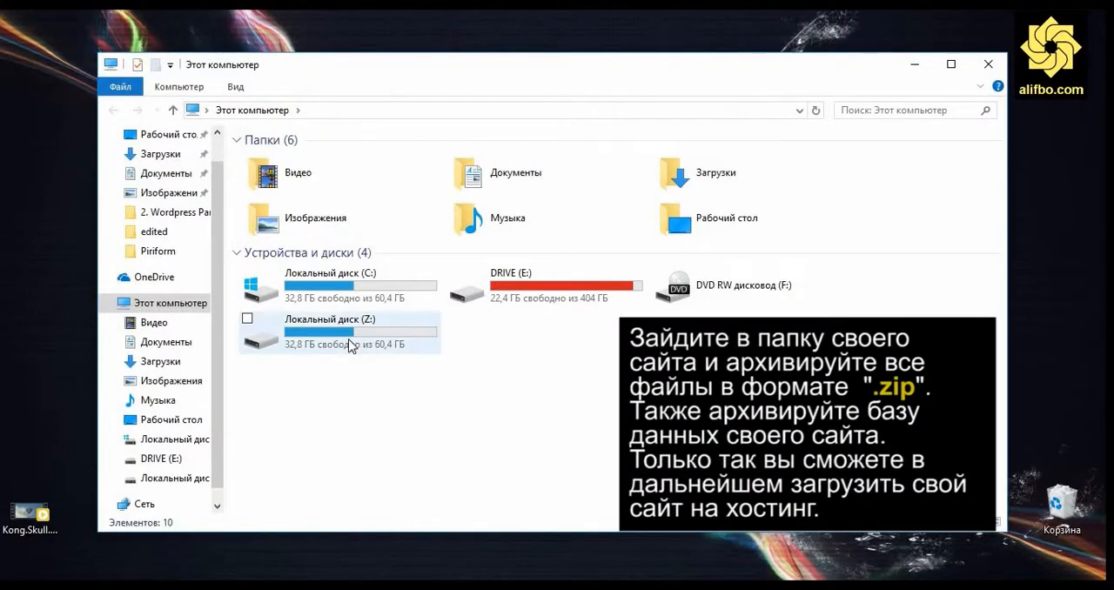
left_click(351, 346)
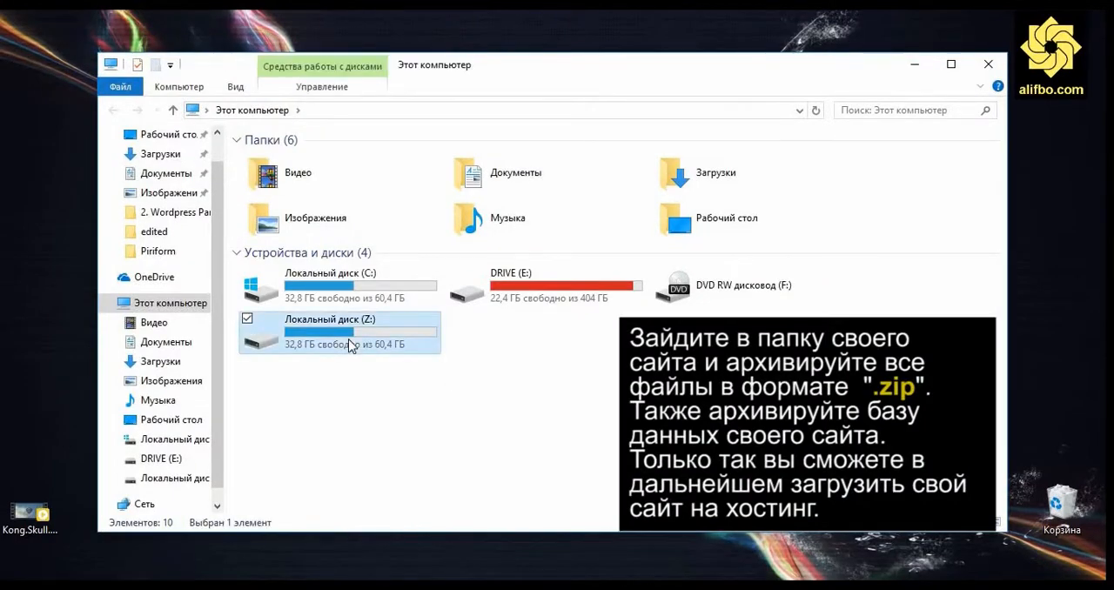
double_click(351, 345)
double_click(378, 181)
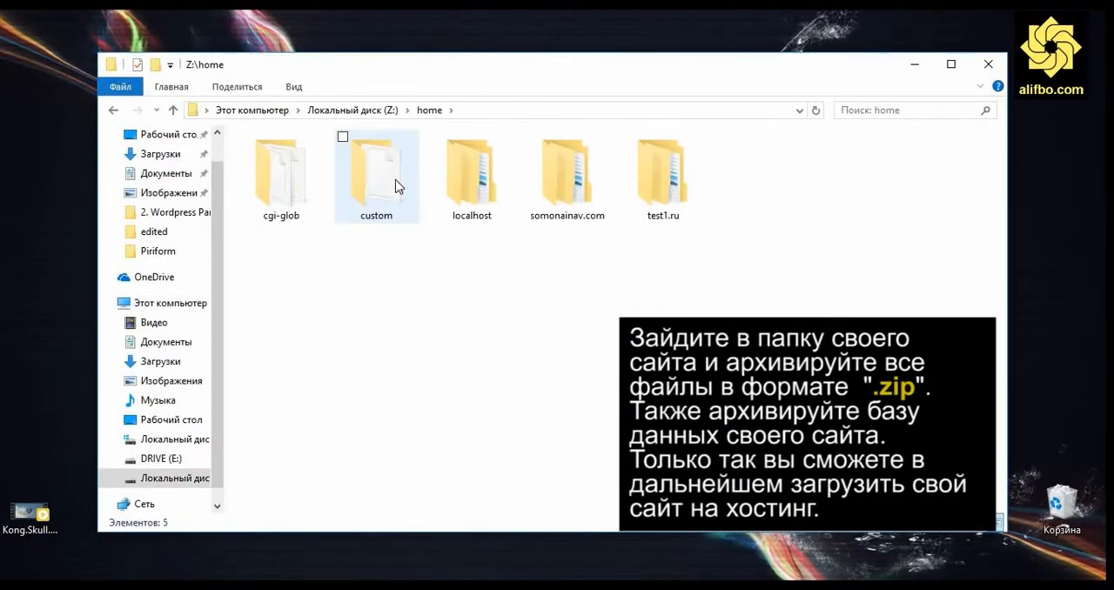
left_click(566, 177)
double_click(567, 178)
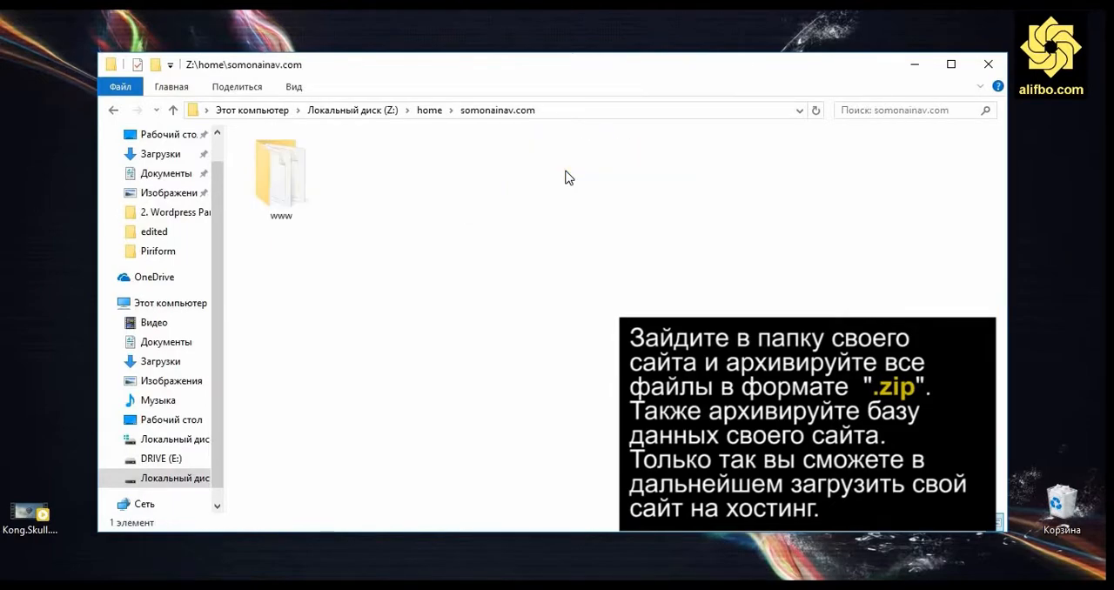
left_click(270, 185)
double_click(270, 182)
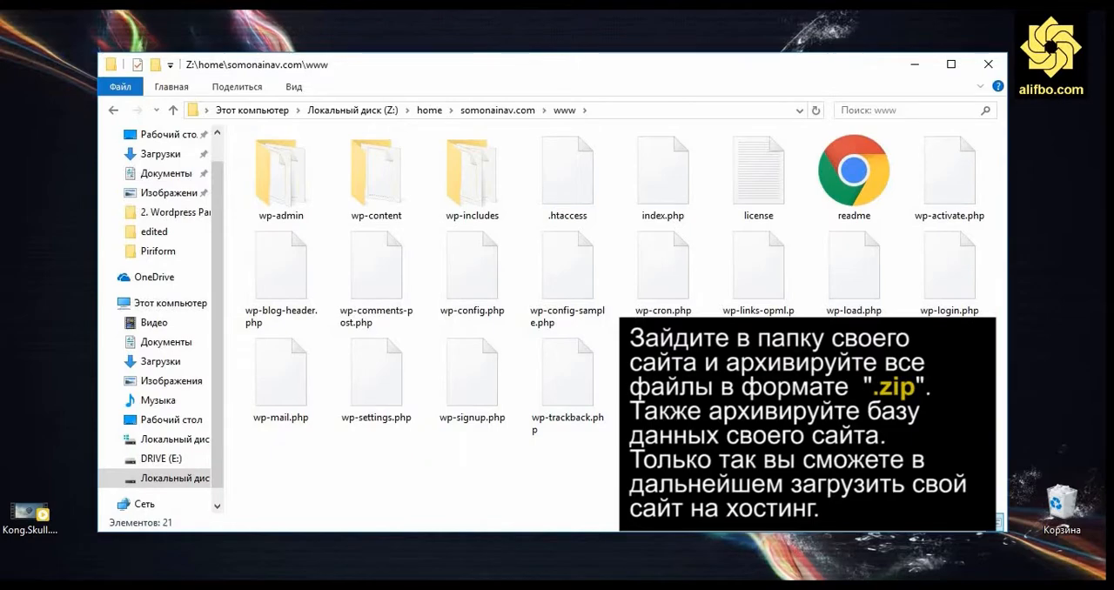
left_click_drag(992, 461, 293, 184)
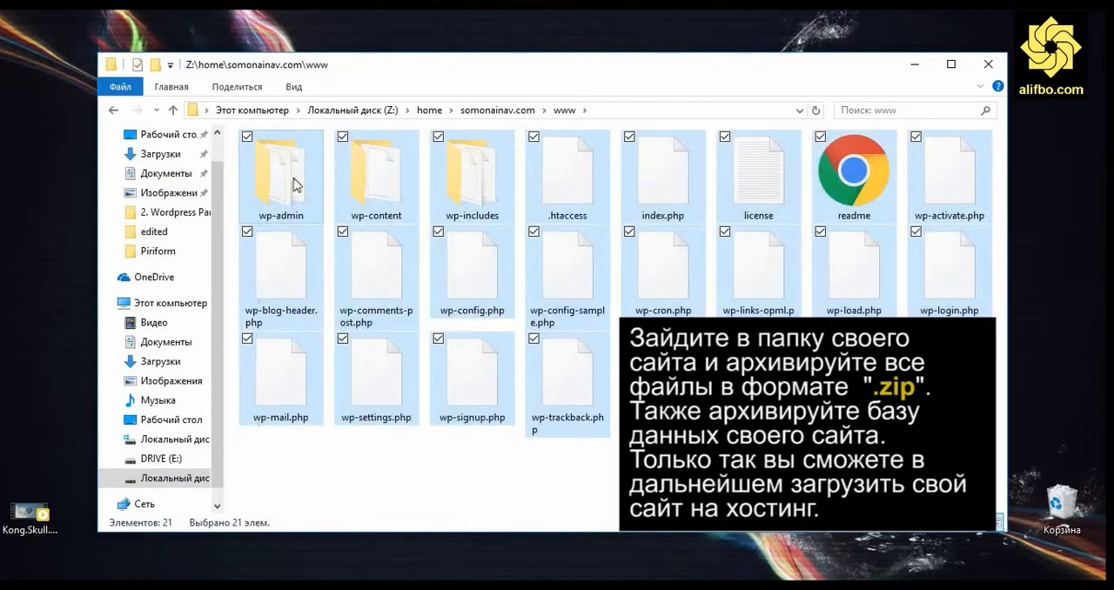
right_click(294, 184)
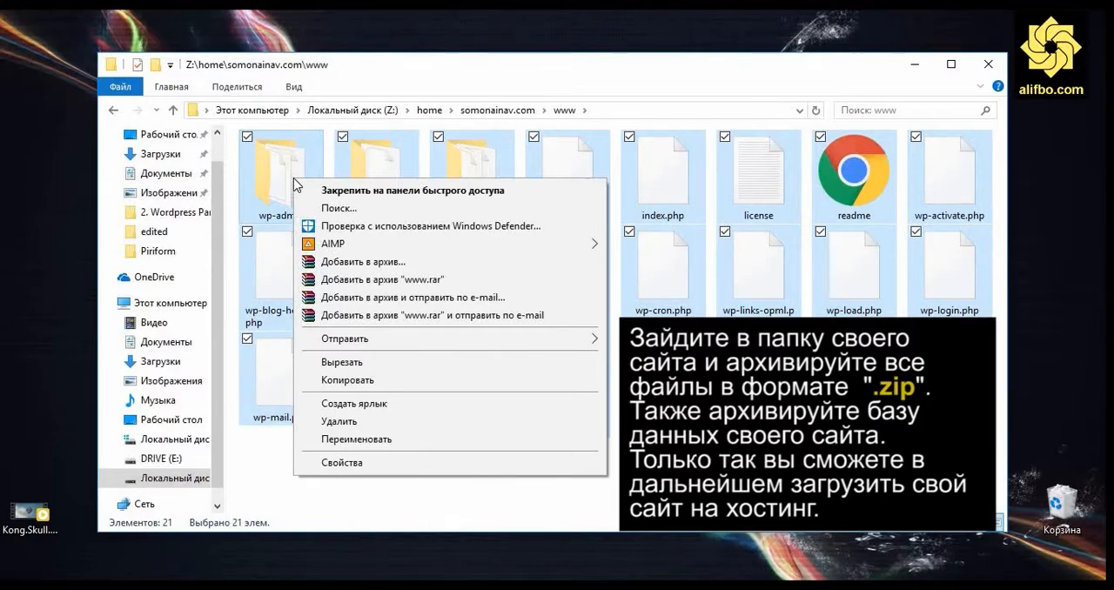
left_click(361, 261)
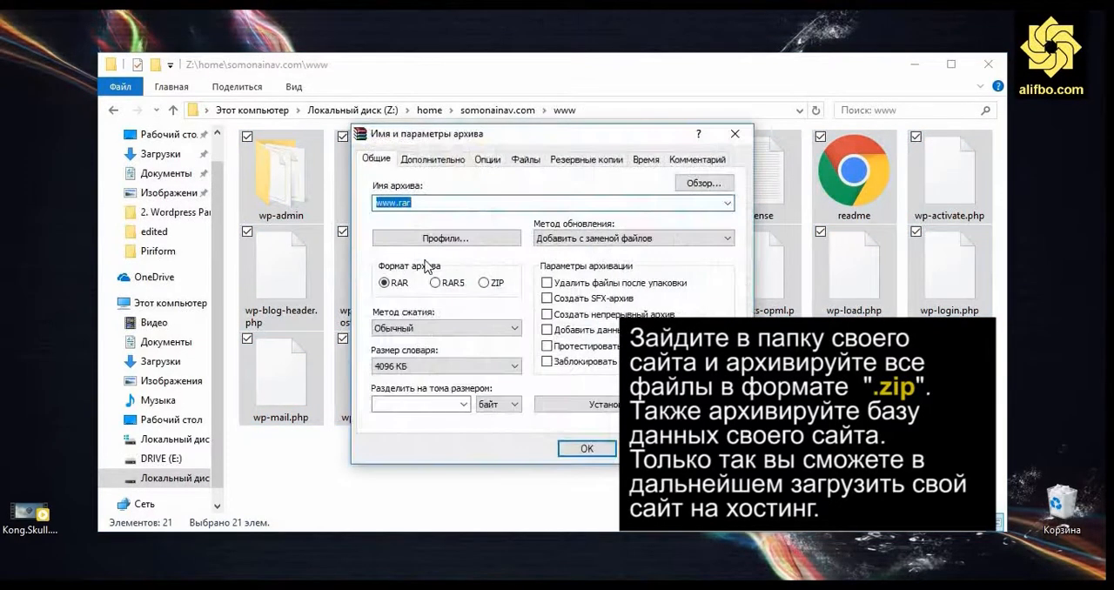
left_click(486, 283)
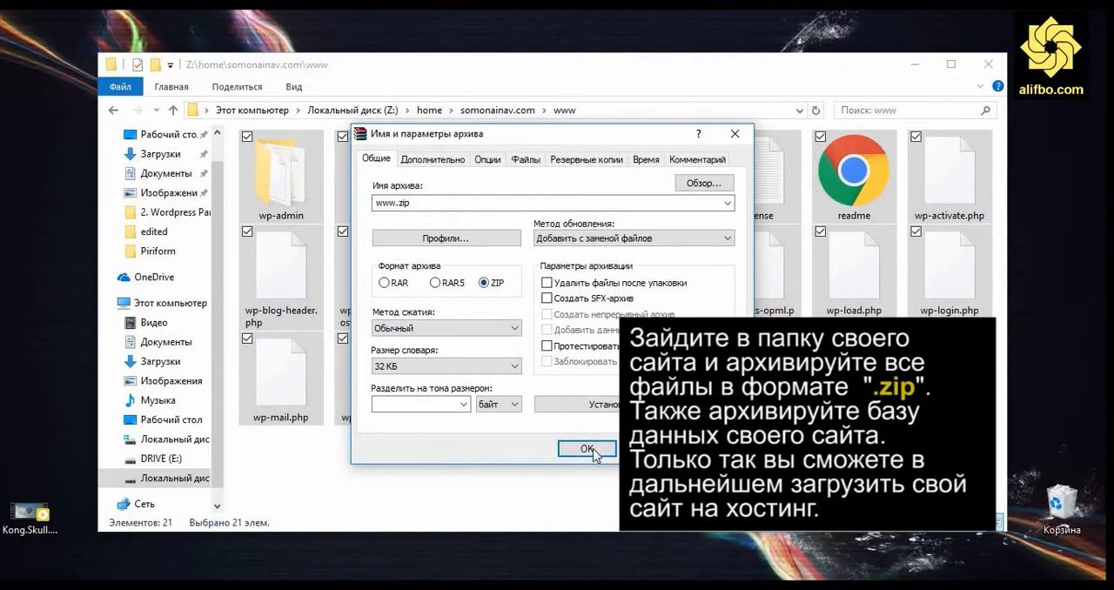
left_click(588, 449)
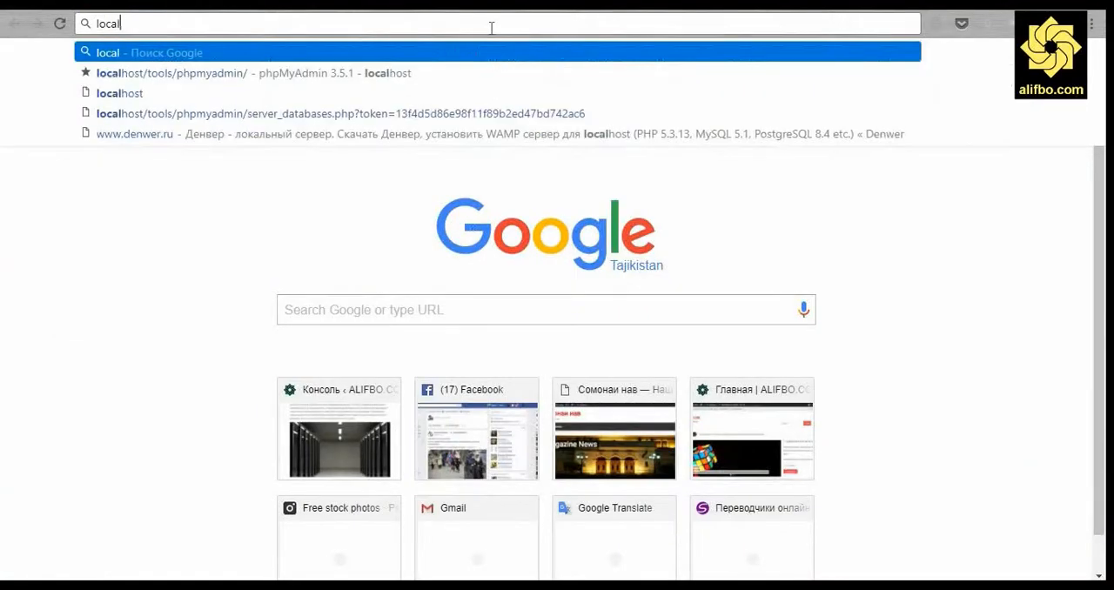
Switch to phpMyAdmin in the browser and open the somona database from the database list.
key("Down")
key("Return")
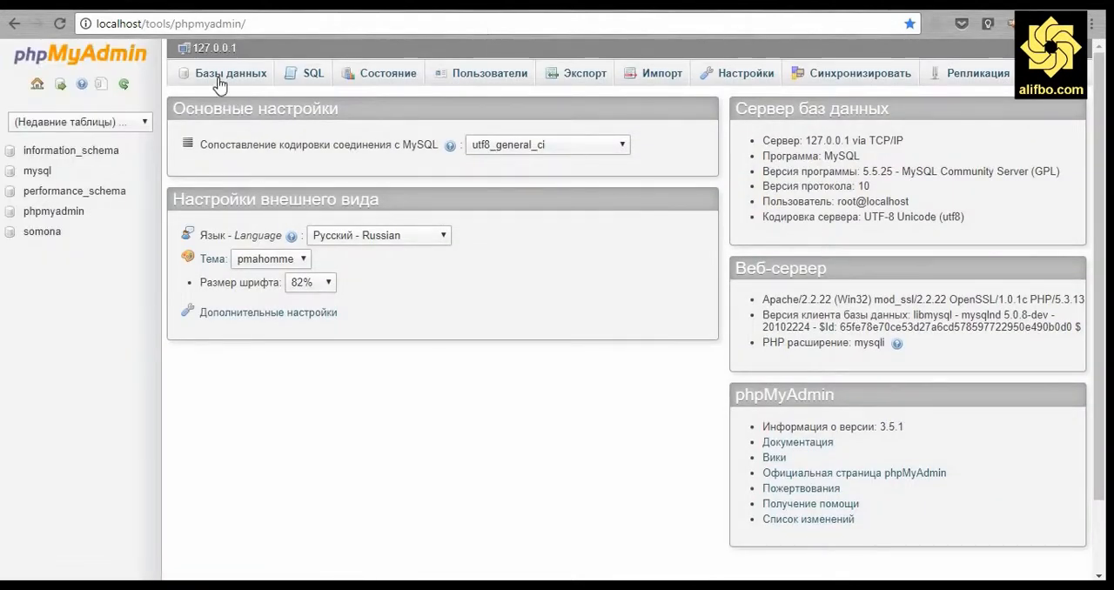
left_click(220, 77)
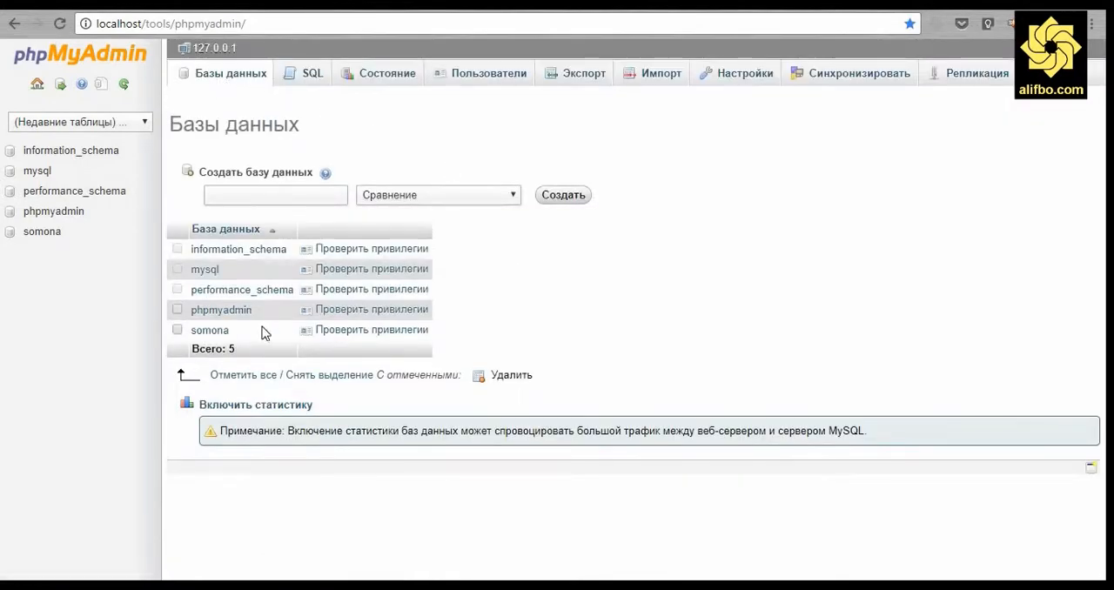
left_click(210, 330)
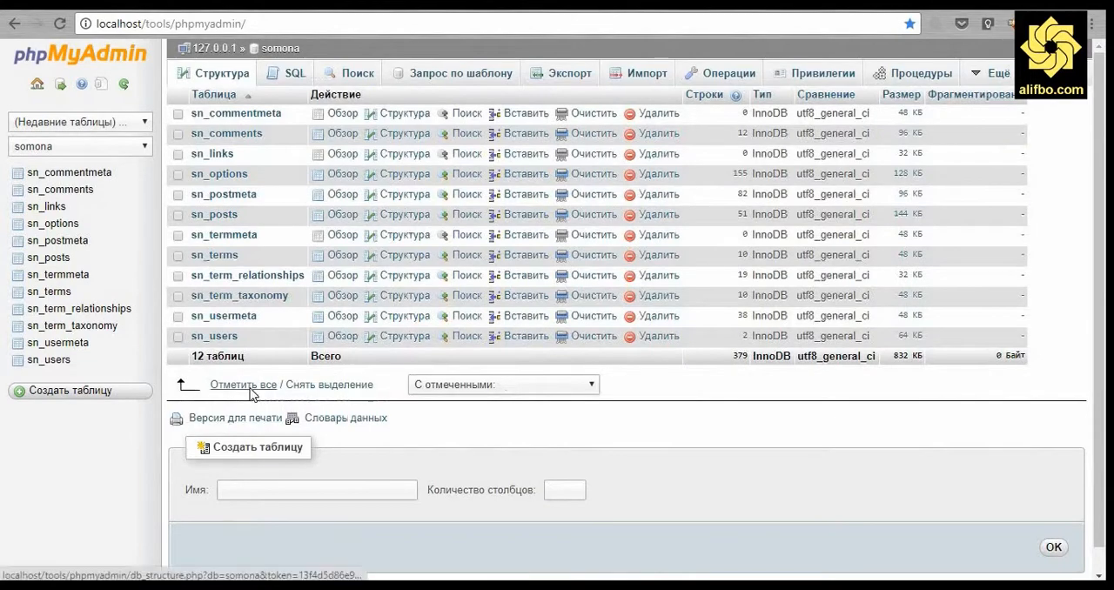
Mark all tables of the somona database and start an export of the marked tables.
left_click(222, 384)
left_click(503, 386)
left_click(439, 416)
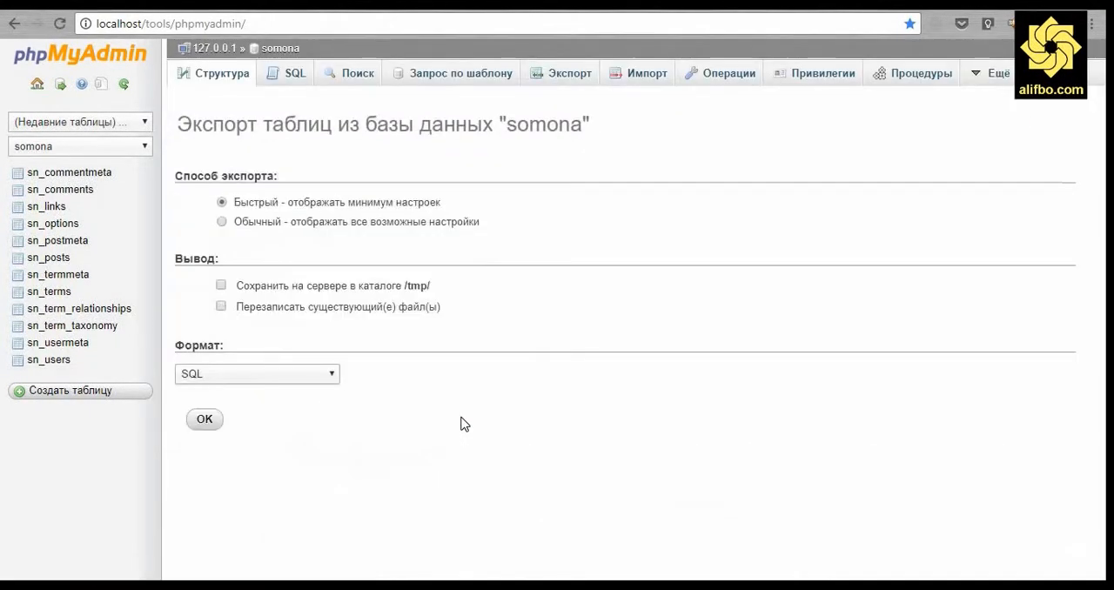
Export all the tables with the custom method, using zip compression, and download the file as somona.sql.zip.
left_click(239, 223)
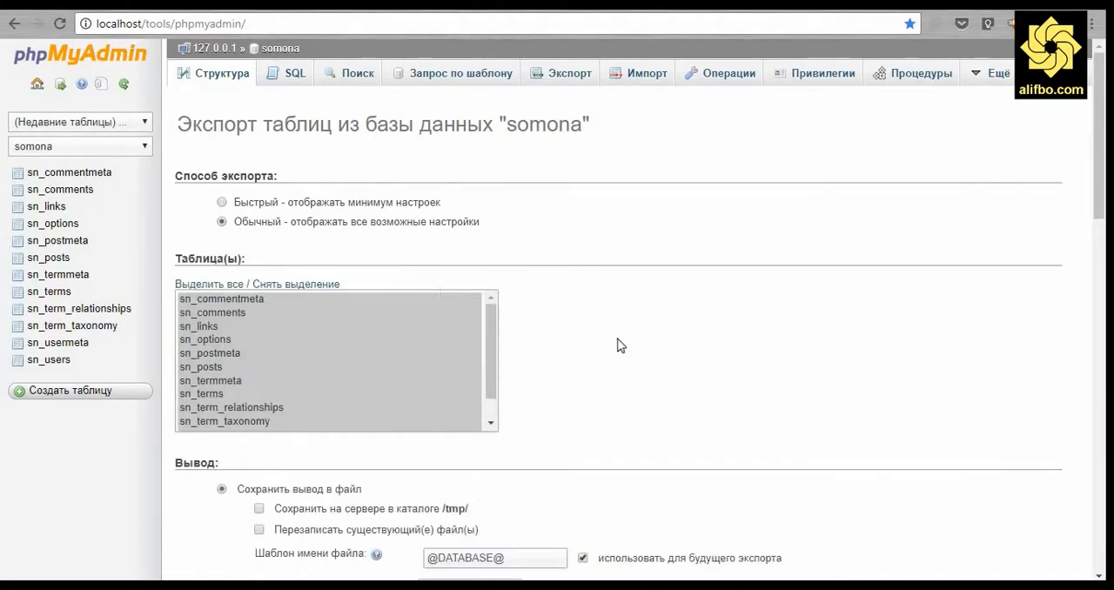
scroll(616, 343, "down", 4)
left_click(441, 290)
left_click(441, 322)
scroll(652, 317, "down", 10)
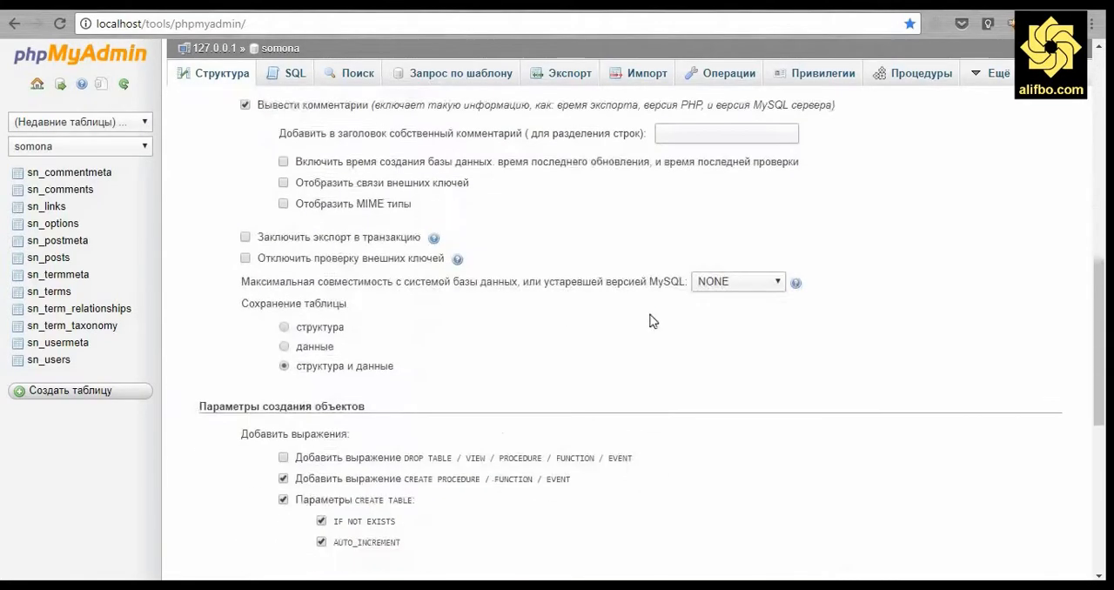
left_click(209, 547)
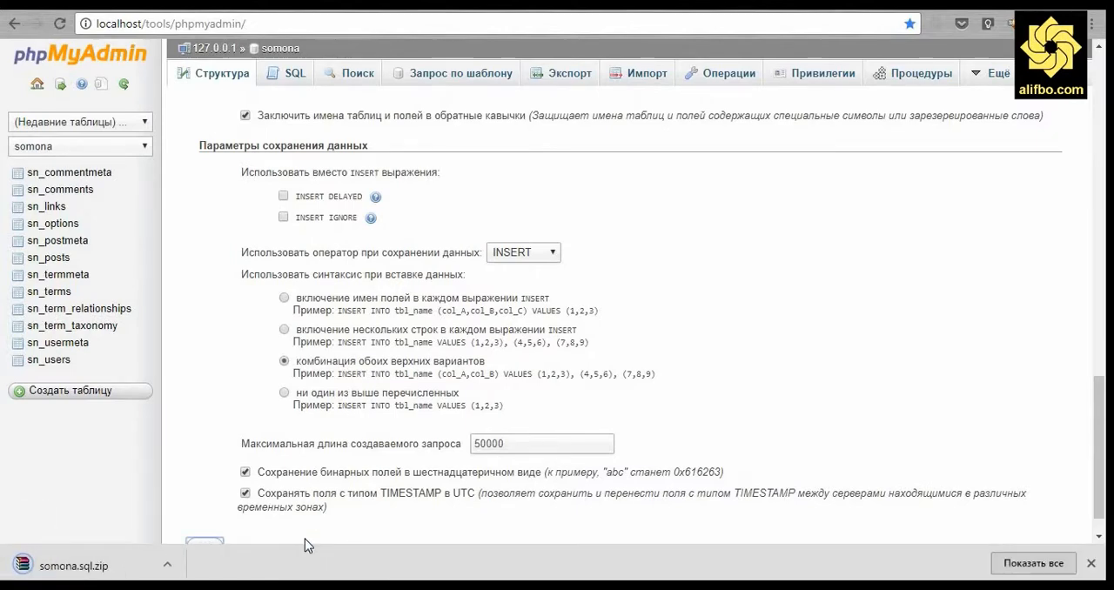
Show the downloaded somona.sql.zip in the Downloads folder and cut the archive for moving.
left_click(167, 564)
left_click(199, 513)
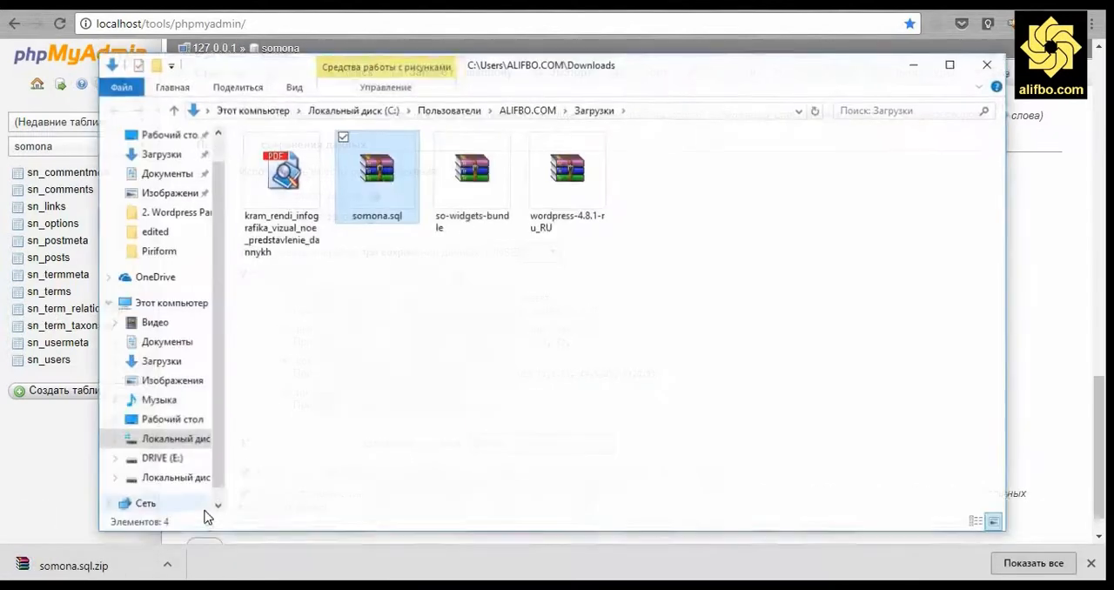
right_click(377, 170)
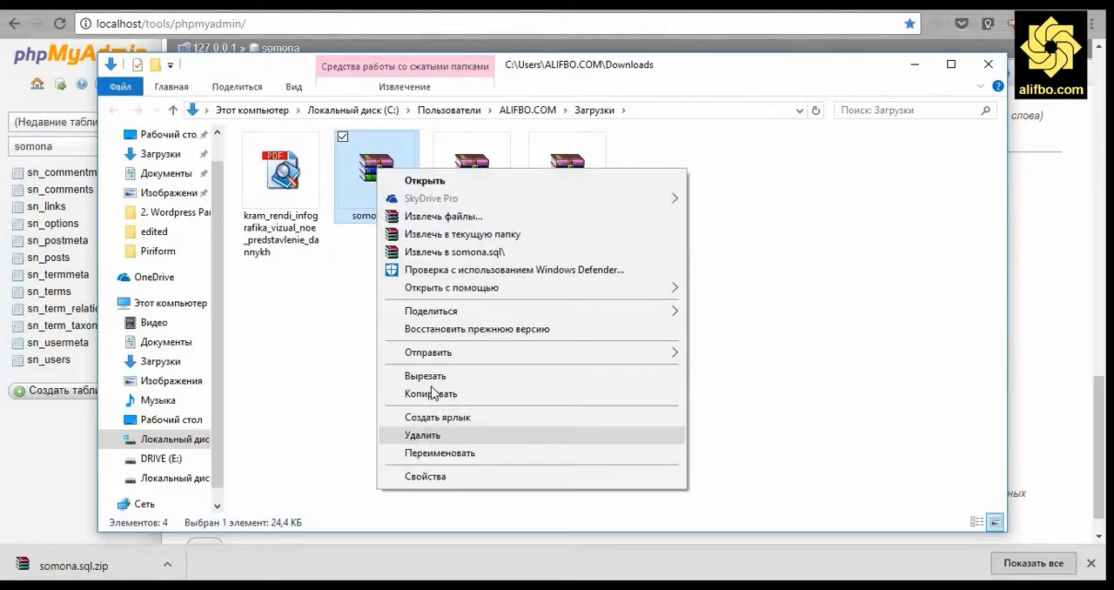
left_click(427, 376)
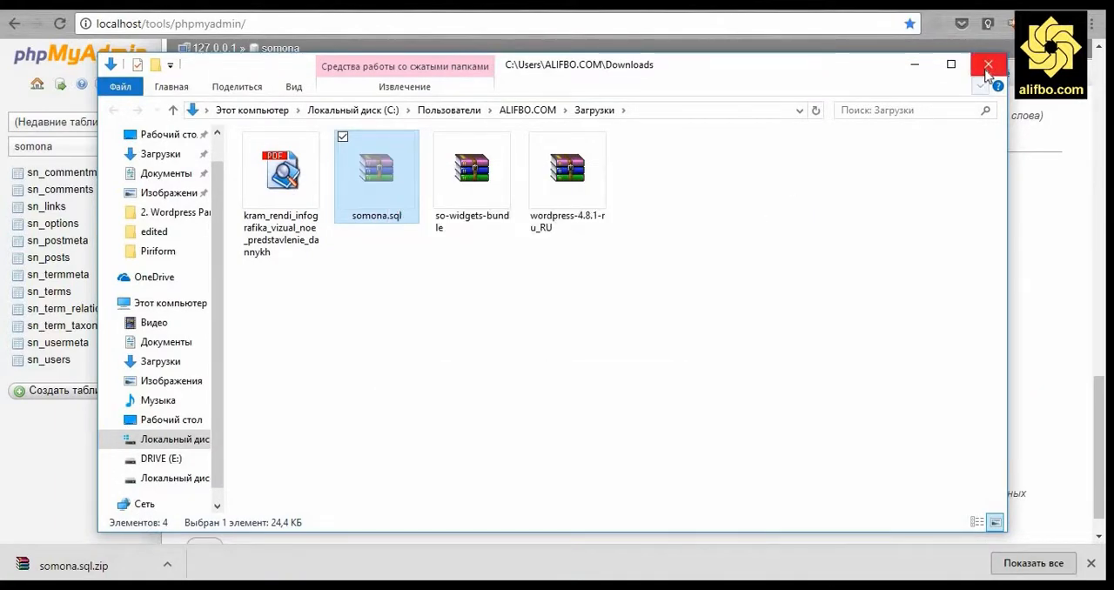
Return to the Z:\home\somonainav.com\www folder and paste the somona.sql archive there.
left_click(913, 70)
key("alt+Tab")
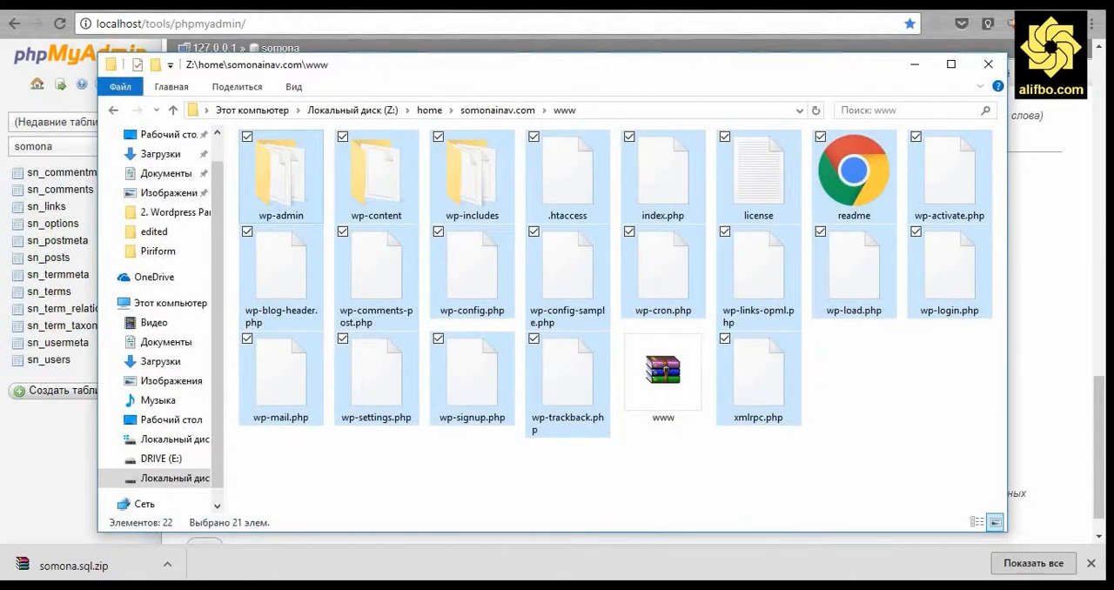
left_click(541, 511)
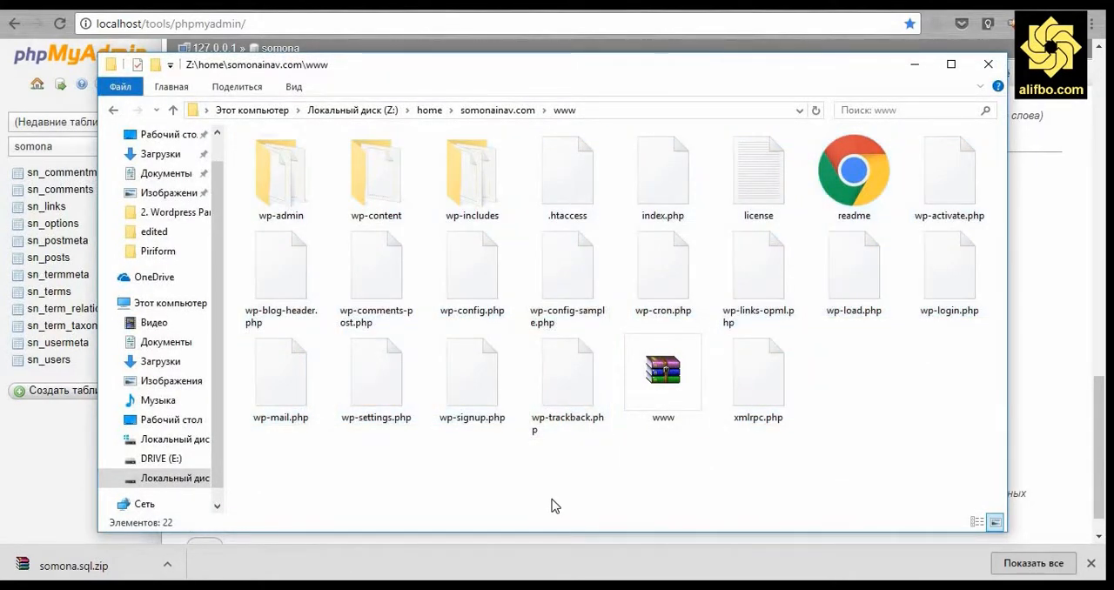
right_click(559, 497)
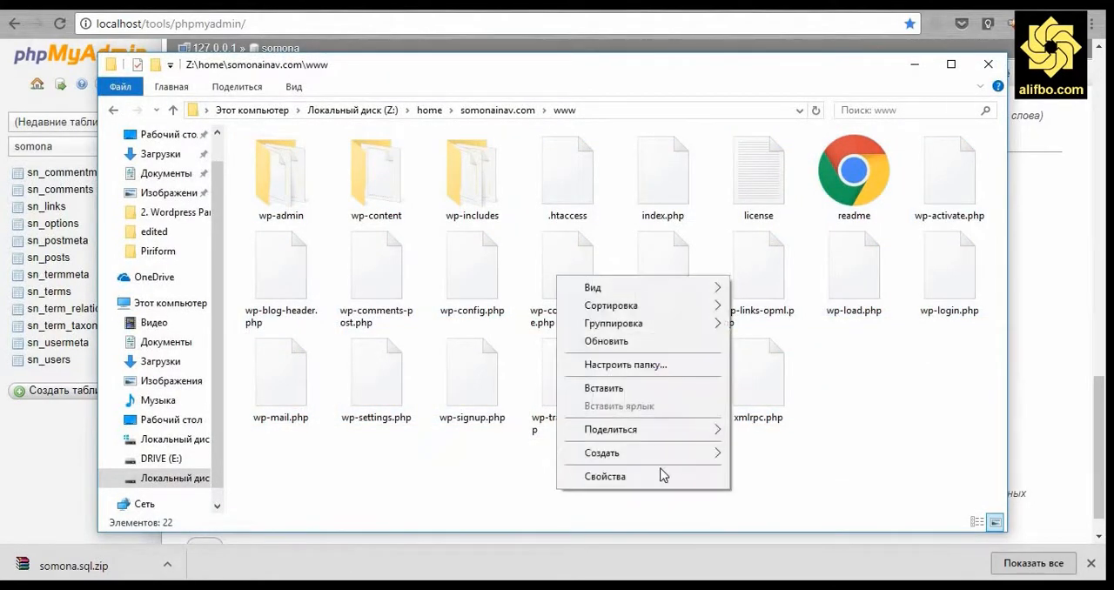
left_click(659, 388)
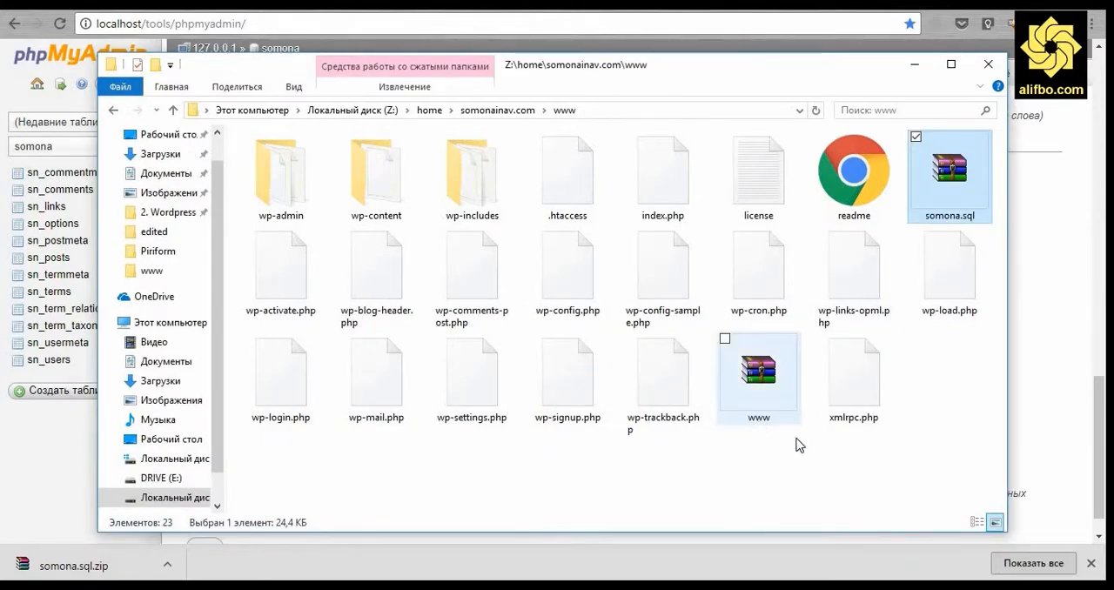
Put the www archive on the clipboard, then create and open a desktop folder named Сомонаи нави ман.
right_click(762, 376)
left_click(818, 251)
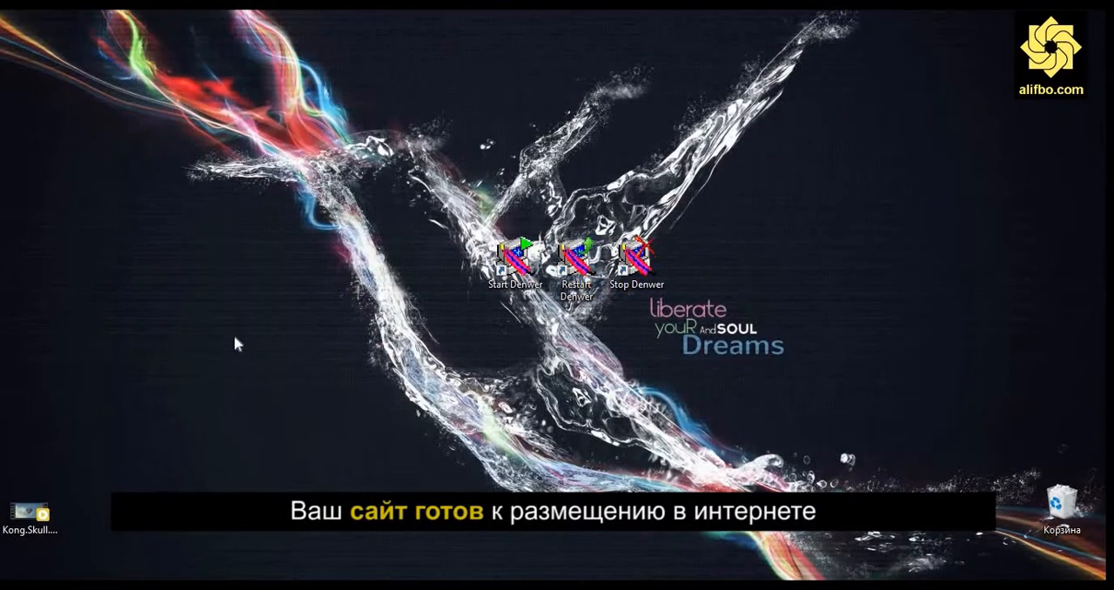
right_click(227, 330)
mouse_move(522, 278)
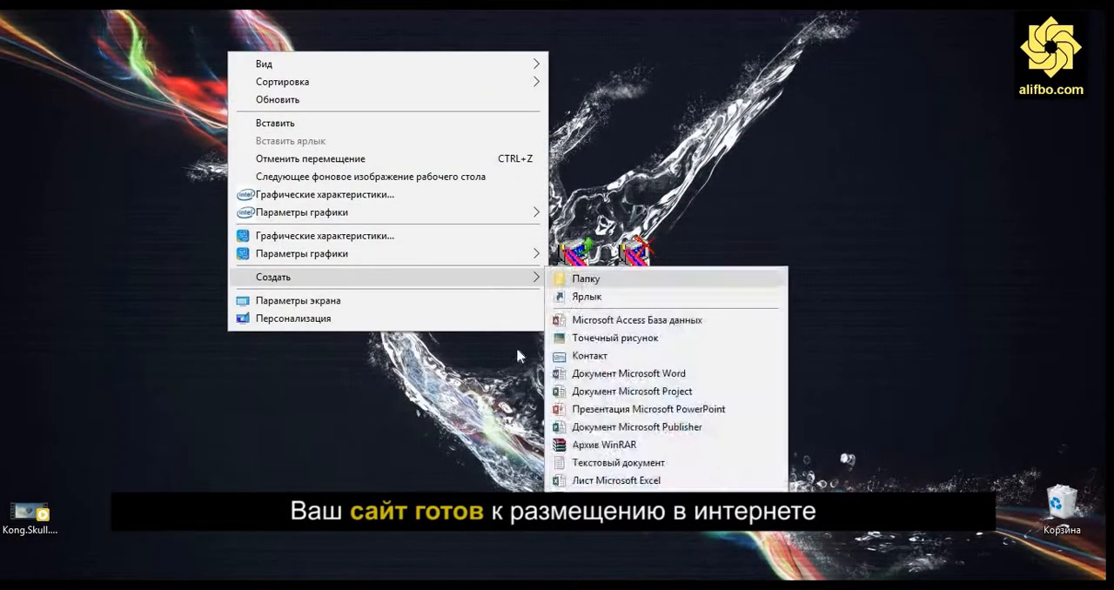
left_click(582, 276)
type("Сомонаи нави ман")
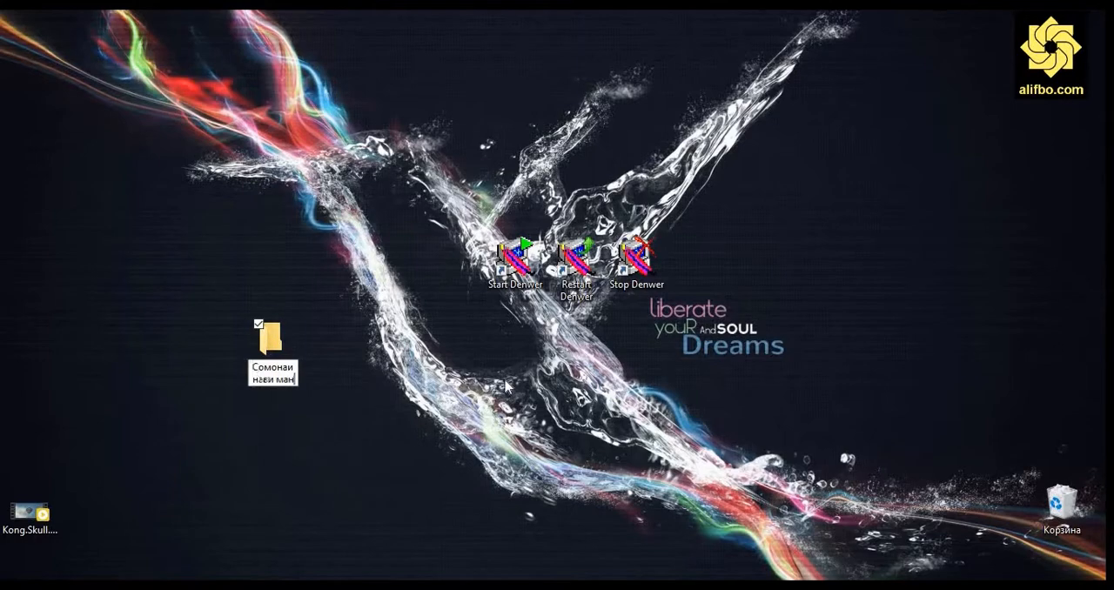
key("Return")
key("Return")
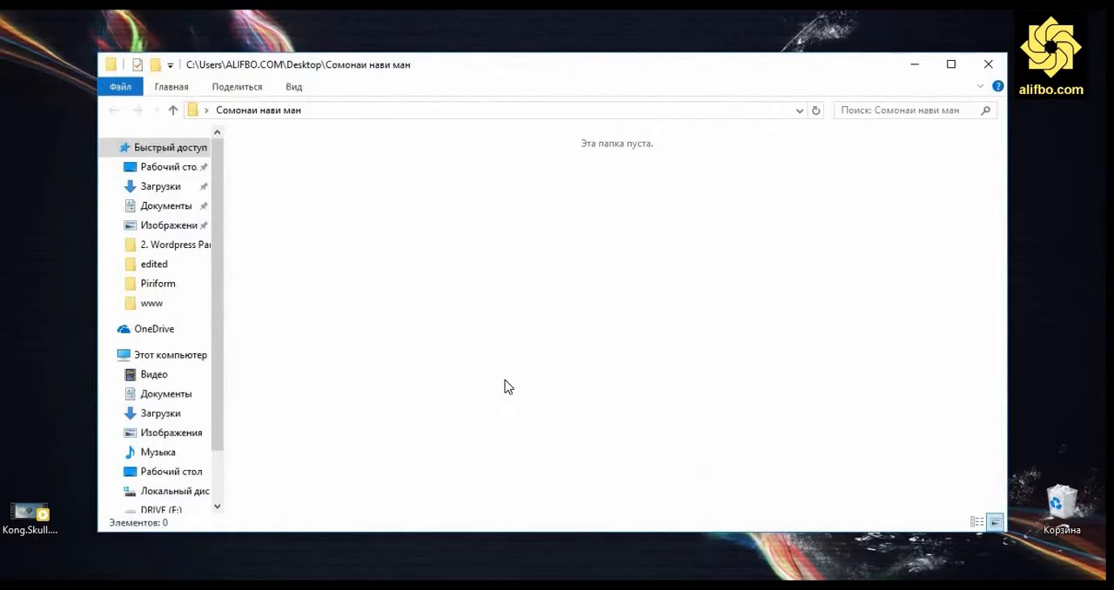
Paste the backup from the clipboard into the Сомонаи нави ман folder and close its window.
key("ctrl+v")
left_click(733, 302)
left_click(987, 64)
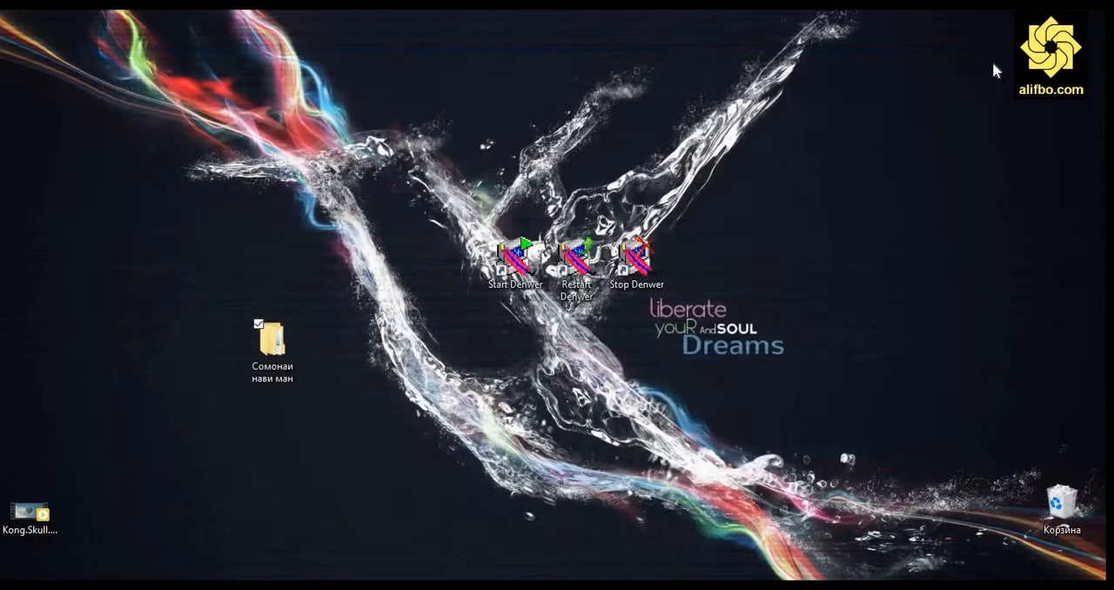